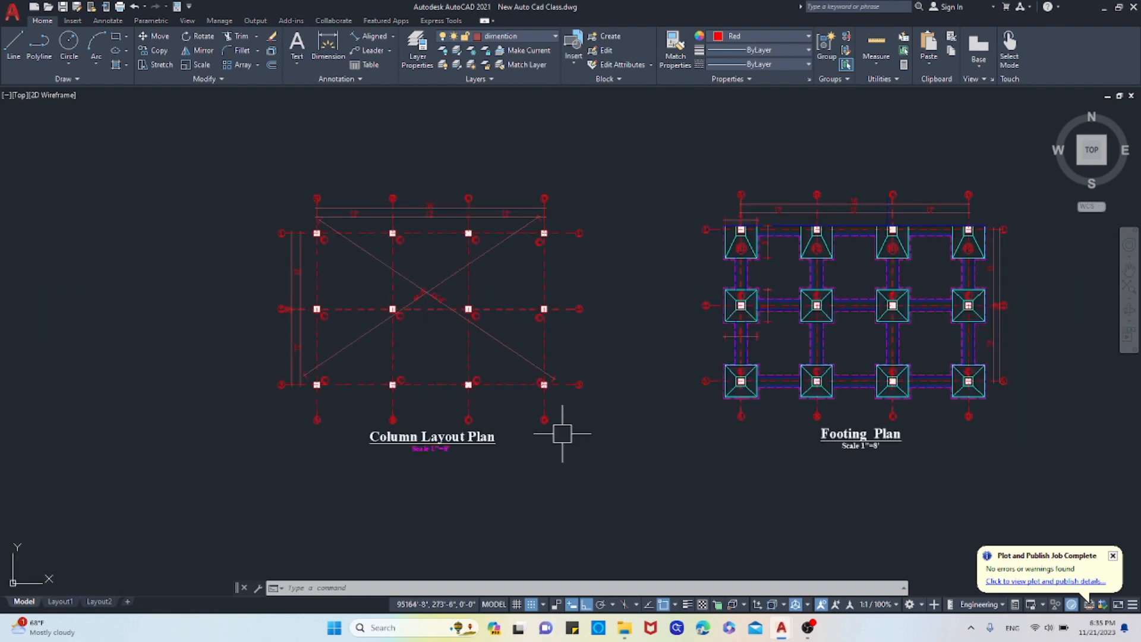
Examine the column layout, footing and foundation plans and compare their grids.
scroll(527, 434, "down", 2)
scroll(535, 420, "up", 5)
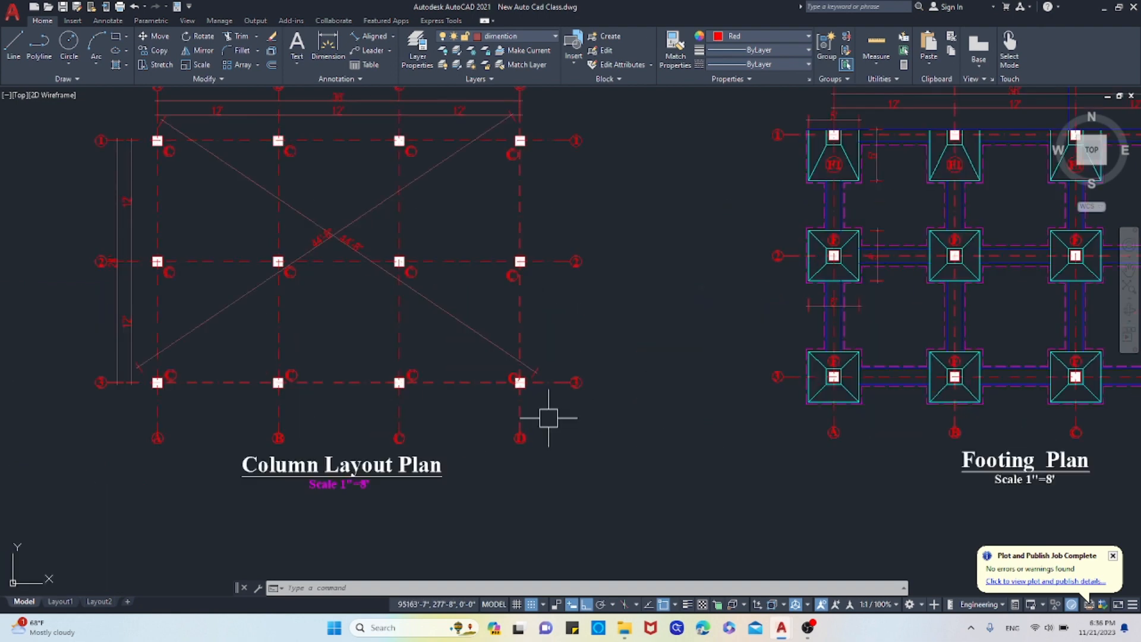
scroll(540, 415, "down", 4)
scroll(549, 374, "up", 2)
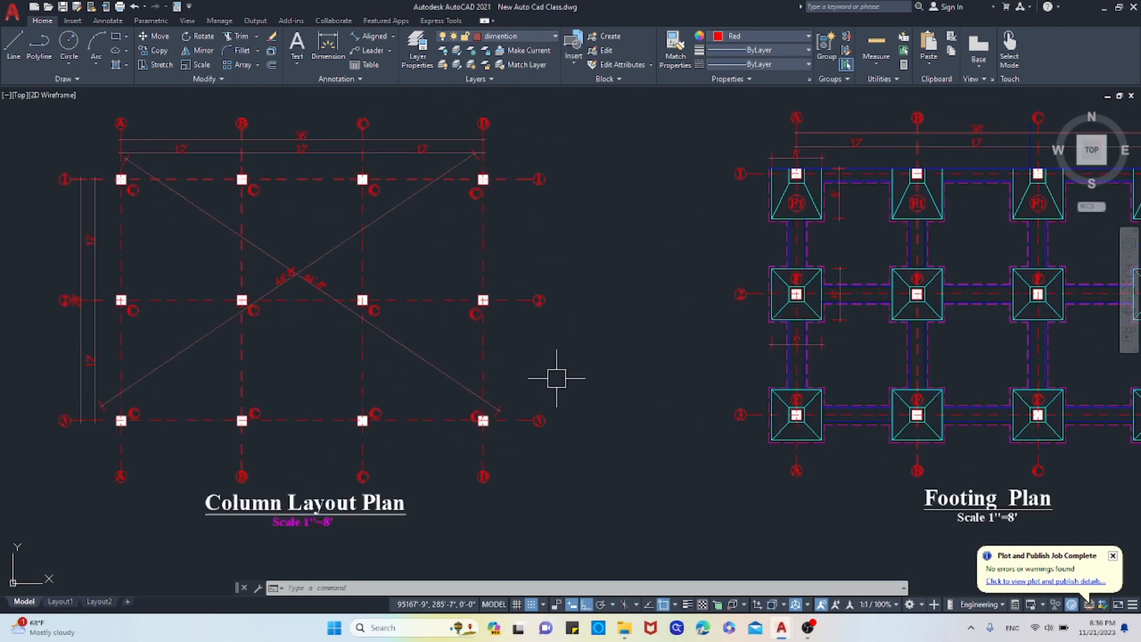
scroll(558, 379, "down", 2)
scroll(380, 424, "up", 4)
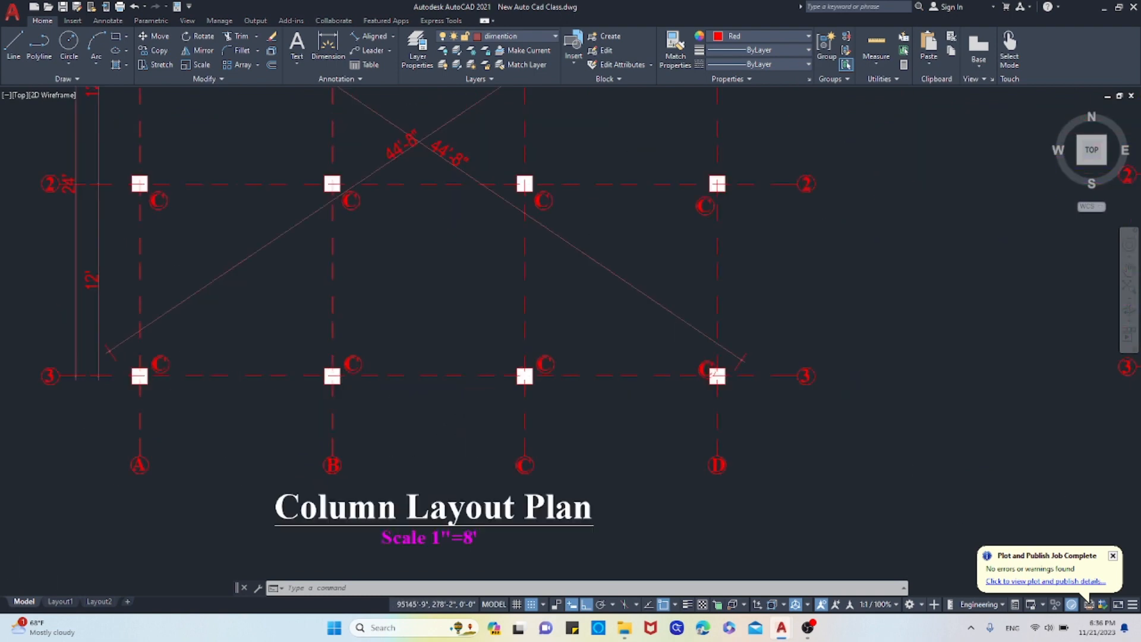
scroll(482, 389, "down", 5)
scroll(1025, 392, "up", 2)
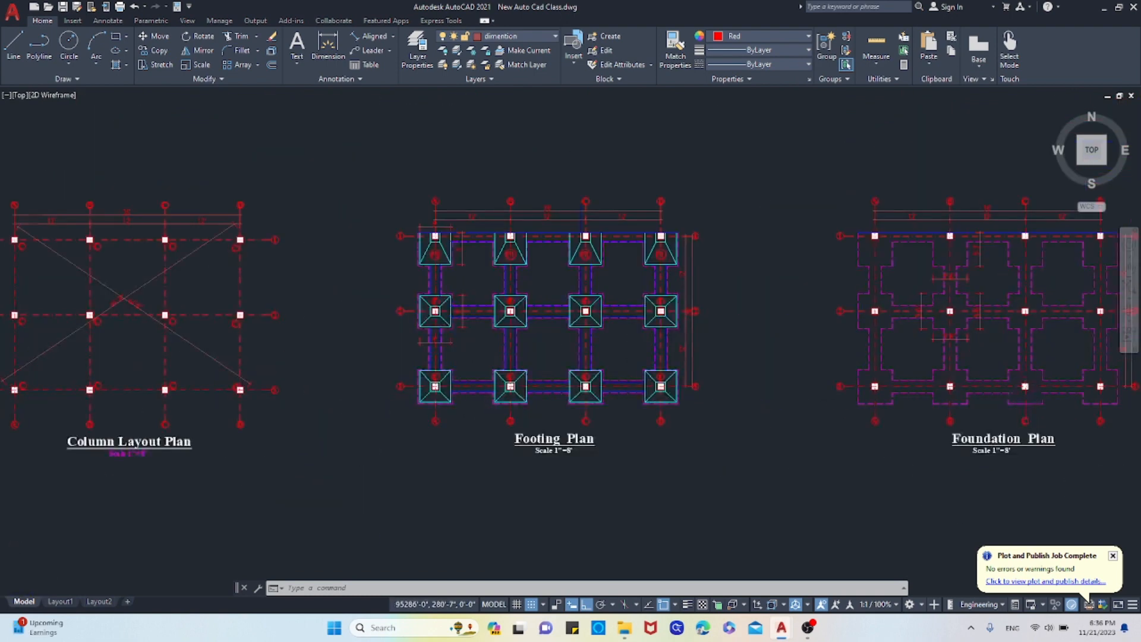
scroll(744, 399, "down", 2)
scroll(483, 436, "up", 3)
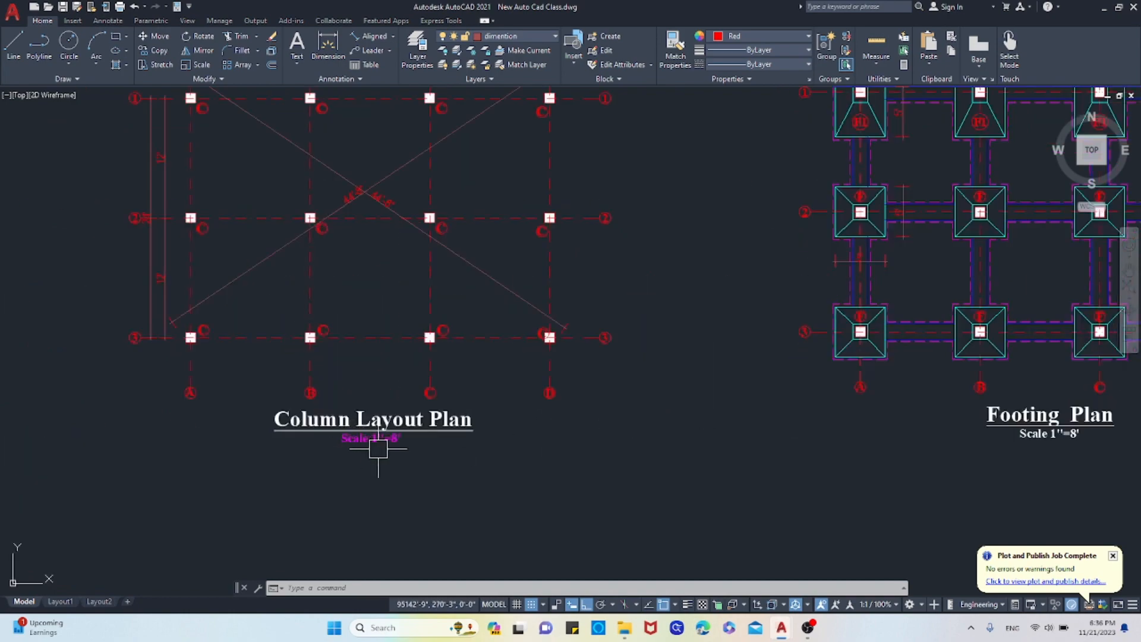
scroll(377, 443, "down", 3)
scroll(594, 450, "up", 3)
scroll(509, 458, "down", 3)
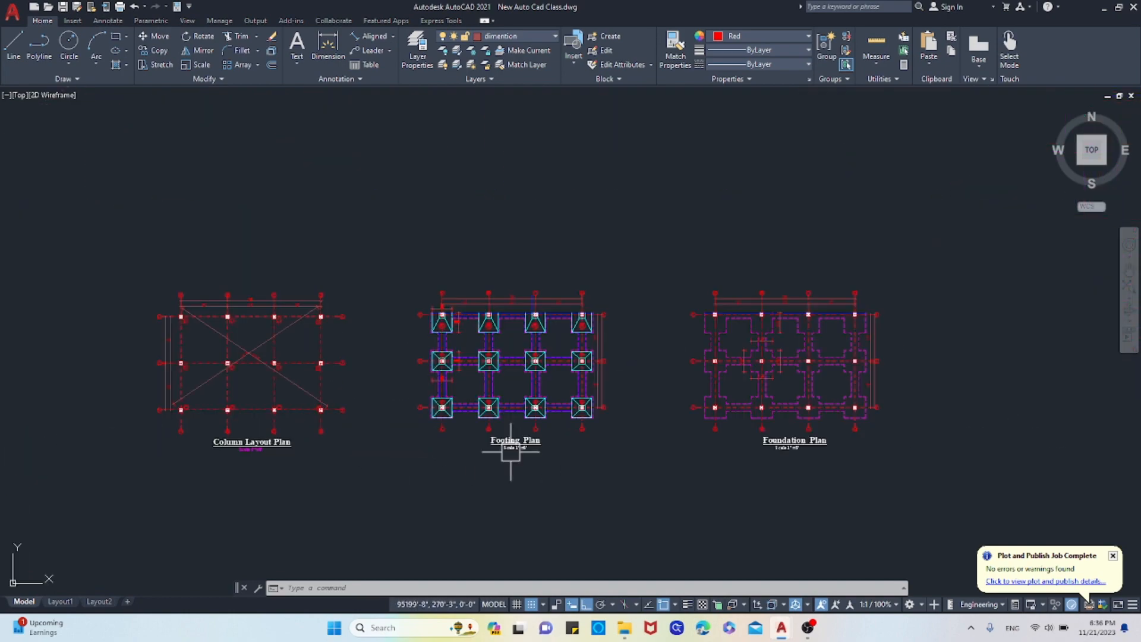
scroll(797, 458, "up", 3)
scroll(790, 446, "down", 2)
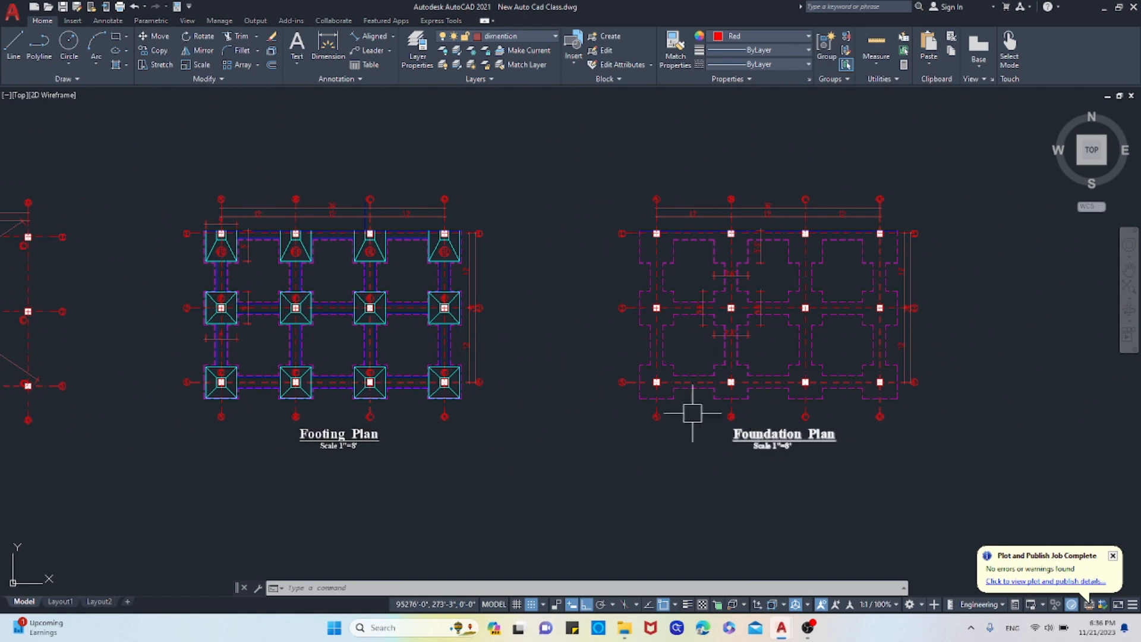
scroll(692, 413, "down", 3)
scroll(423, 418, "up", 2)
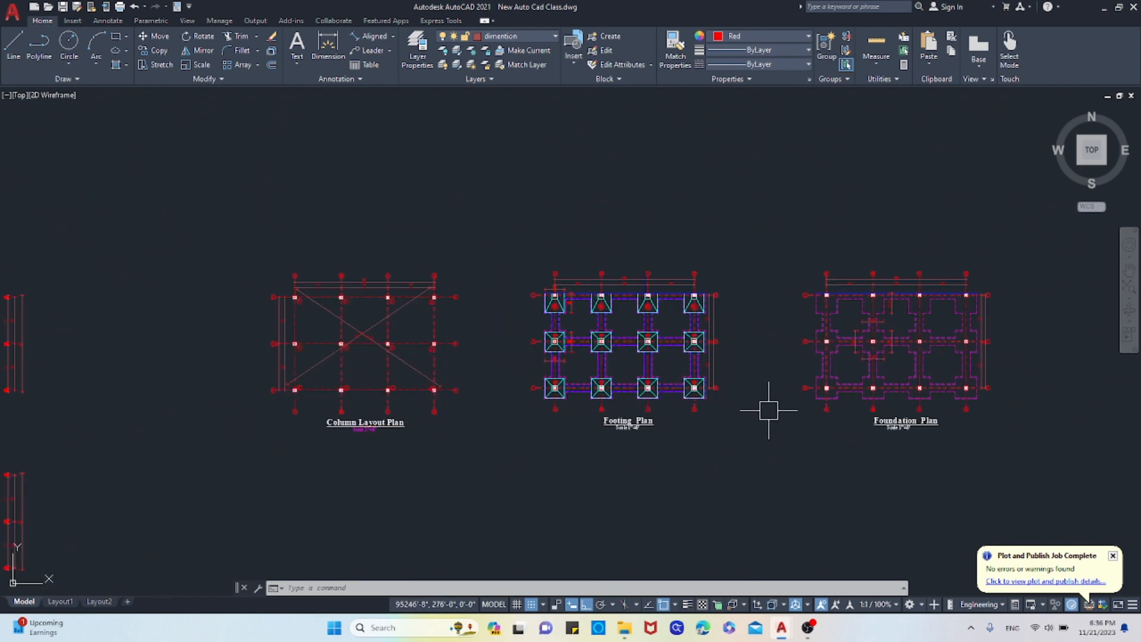
scroll(338, 392, "up", 2)
scroll(376, 397, "down", 2)
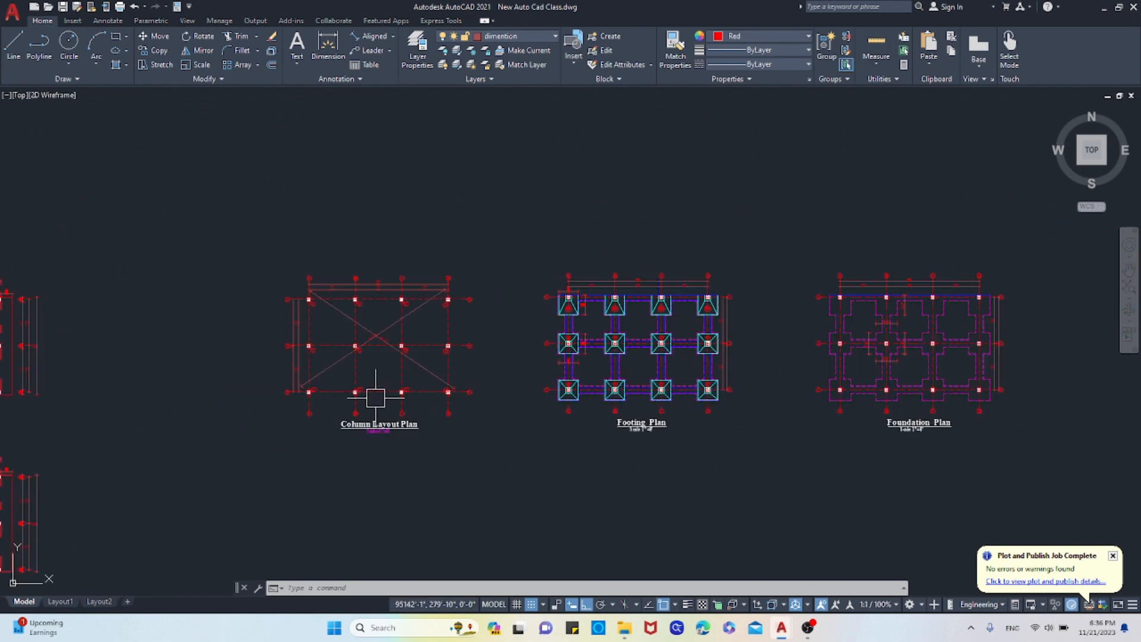
Copy the whole Column Layout Plan, including its title, horizontally into the empty space beyond the Foundation Plan.
left_click(250, 240)
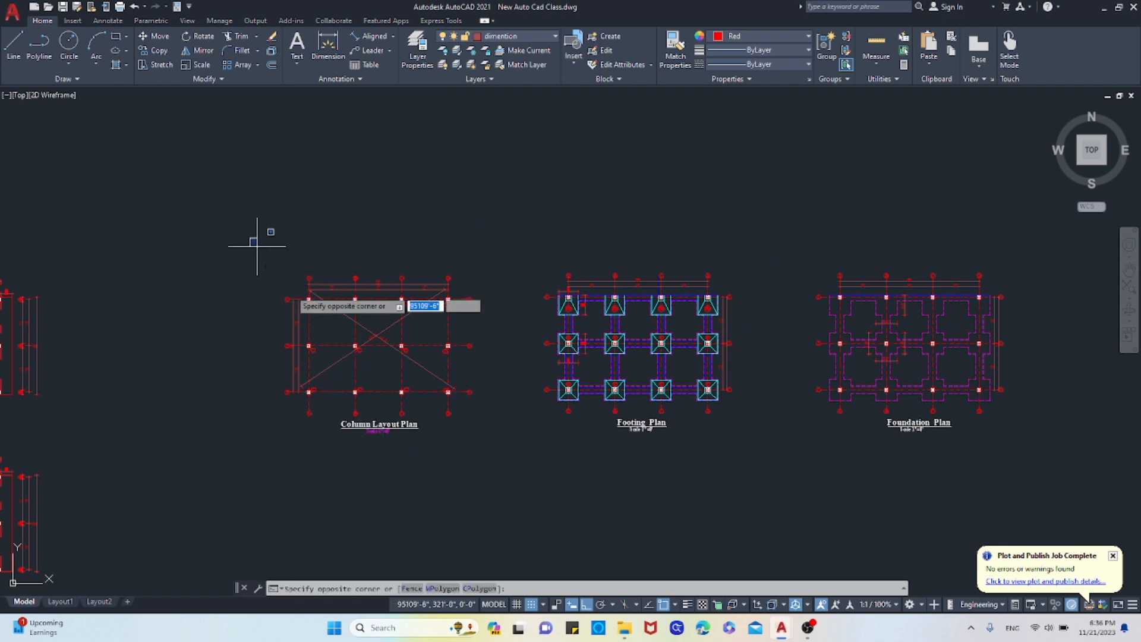
left_click(539, 518)
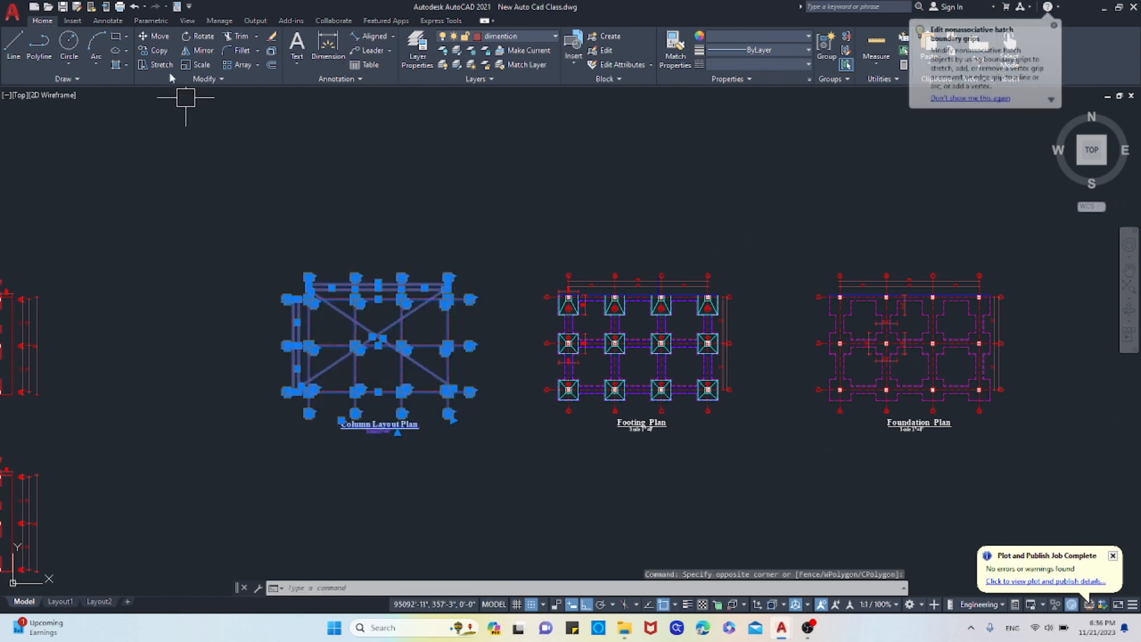
left_click(162, 52)
left_click(357, 391)
scroll(271, 390, "down", 4)
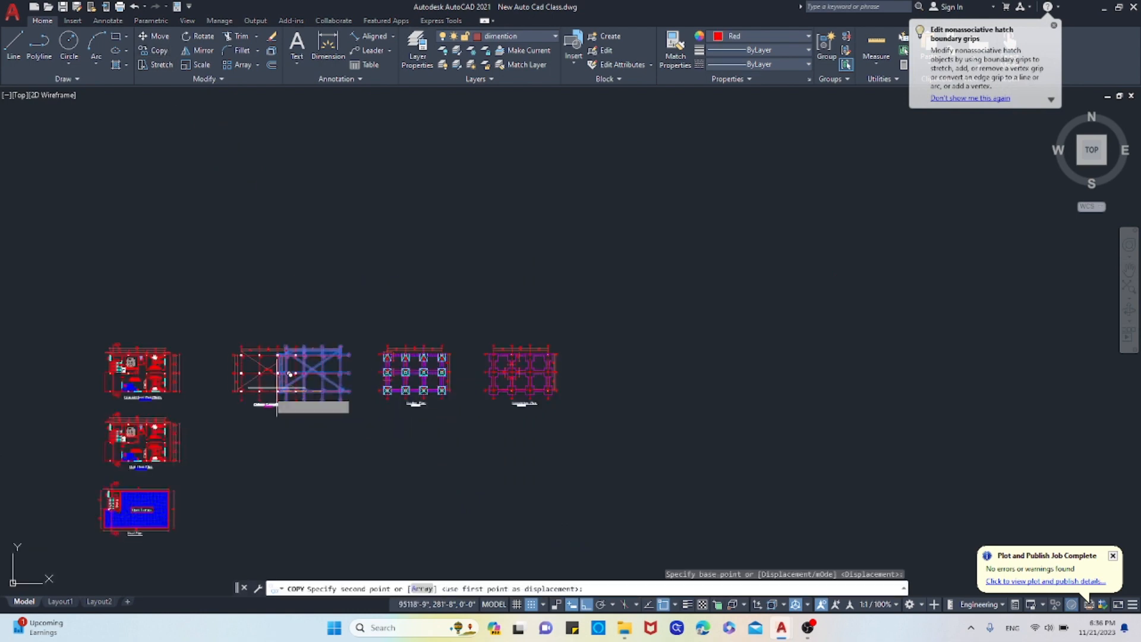
scroll(714, 392, "up", 4)
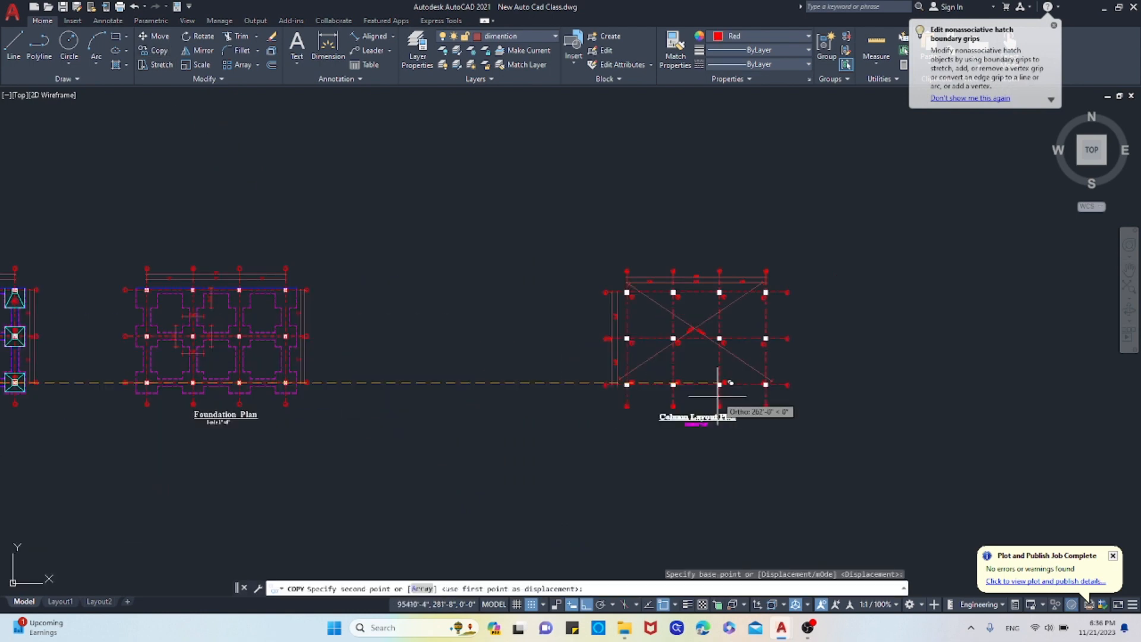
left_click(682, 382)
key("Return")
Examine the columns, grid lines and spacing of the copied Column Layout Plan, especially along grid line 3.
scroll(681, 382, "up", 6)
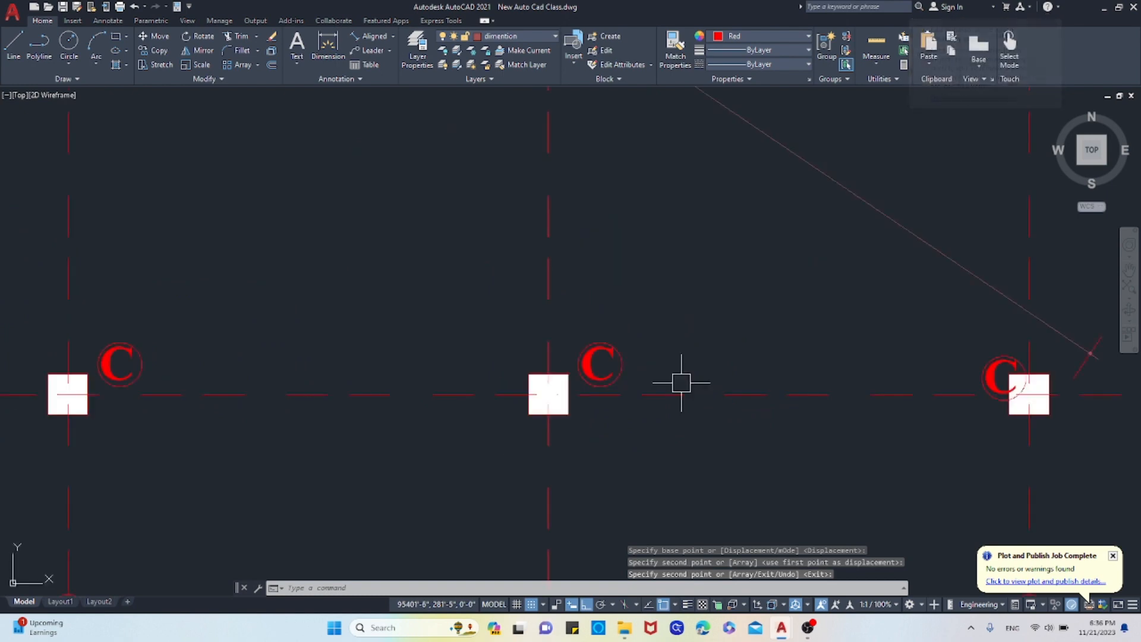
scroll(682, 382, "down", 4)
scroll(623, 357, "up", 2)
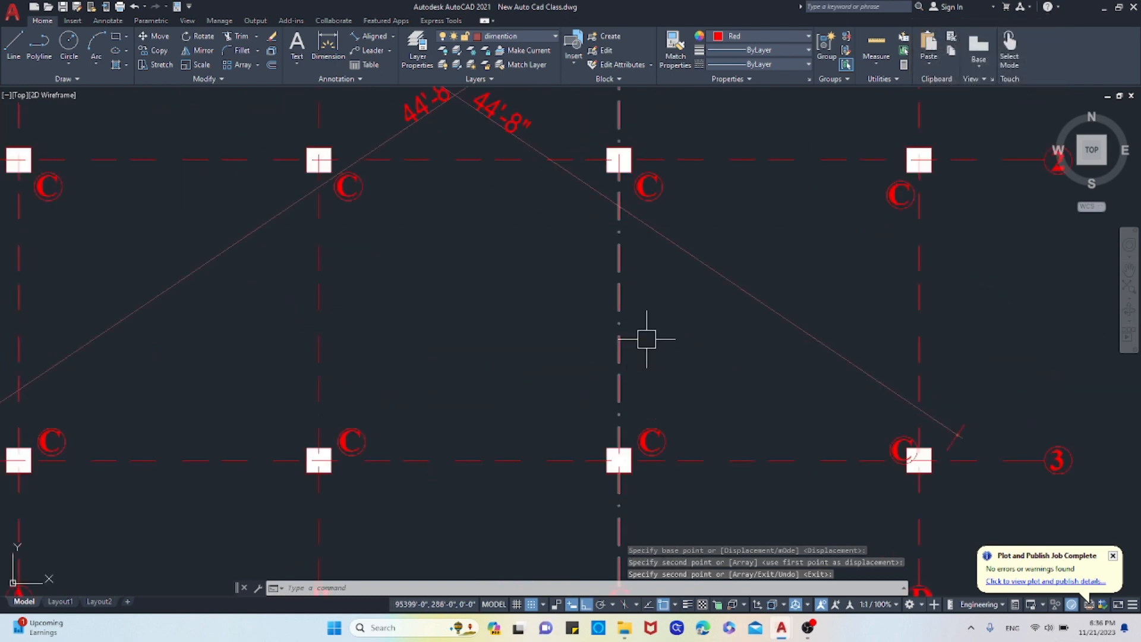
scroll(628, 343, "down", 2)
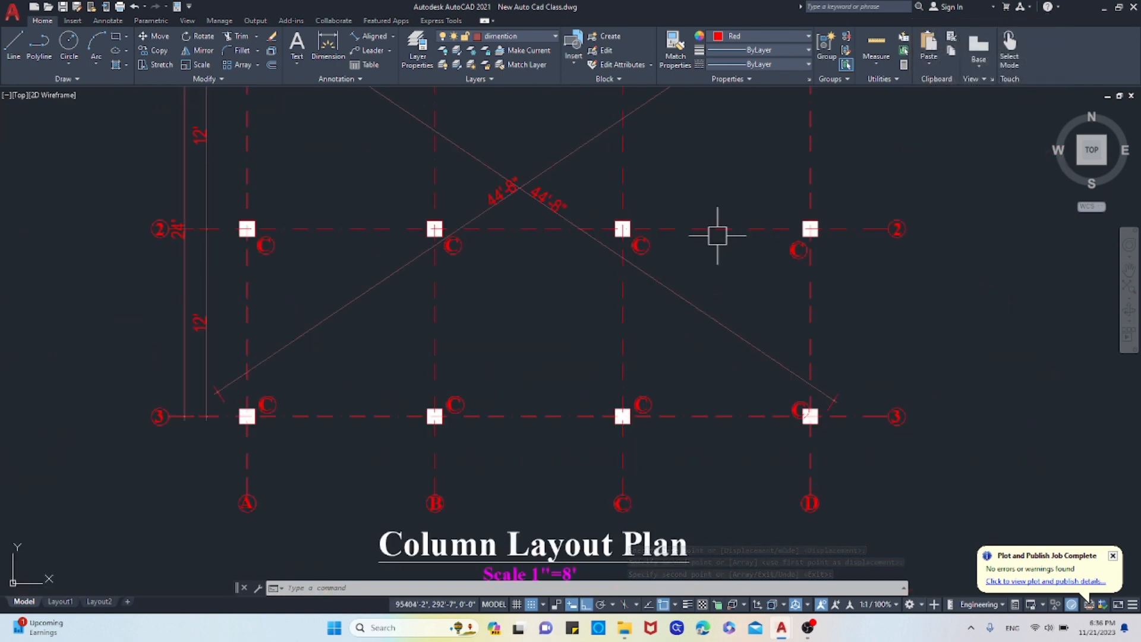
scroll(742, 309, "down", 2)
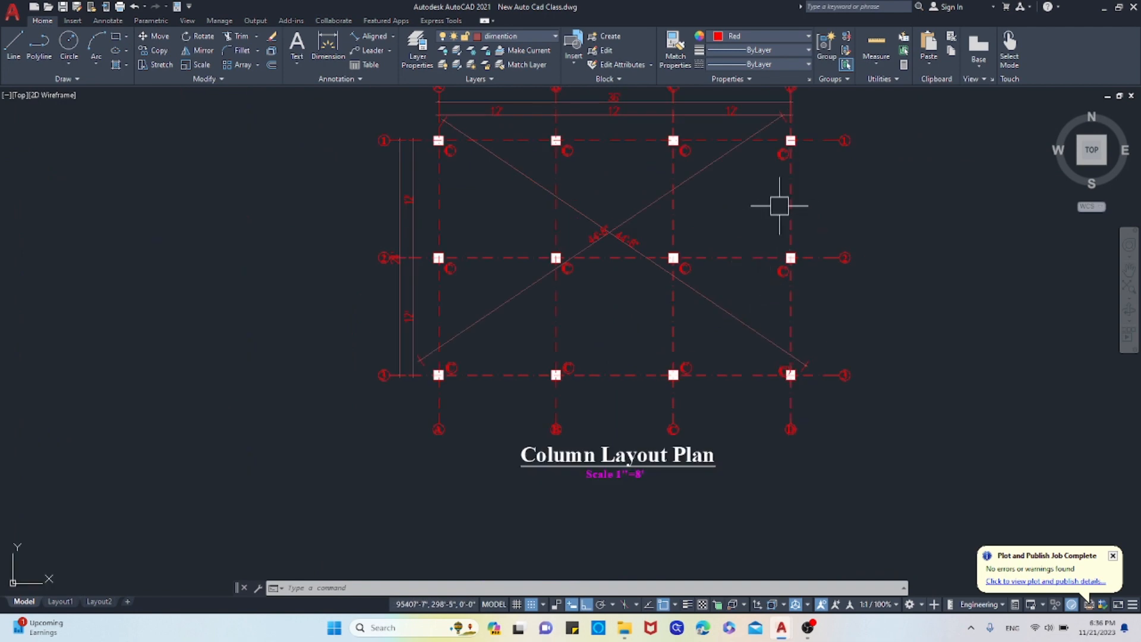
scroll(683, 335, "up", 4)
scroll(673, 350, "down", 2)
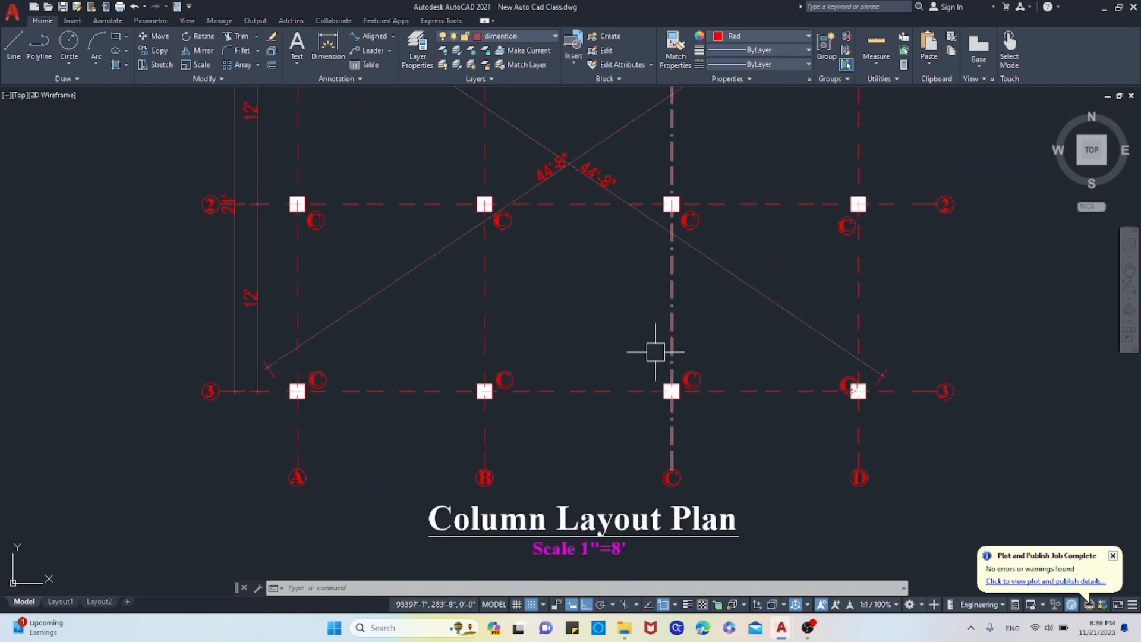
scroll(677, 347, "up", 2)
scroll(668, 338, "down", 2)
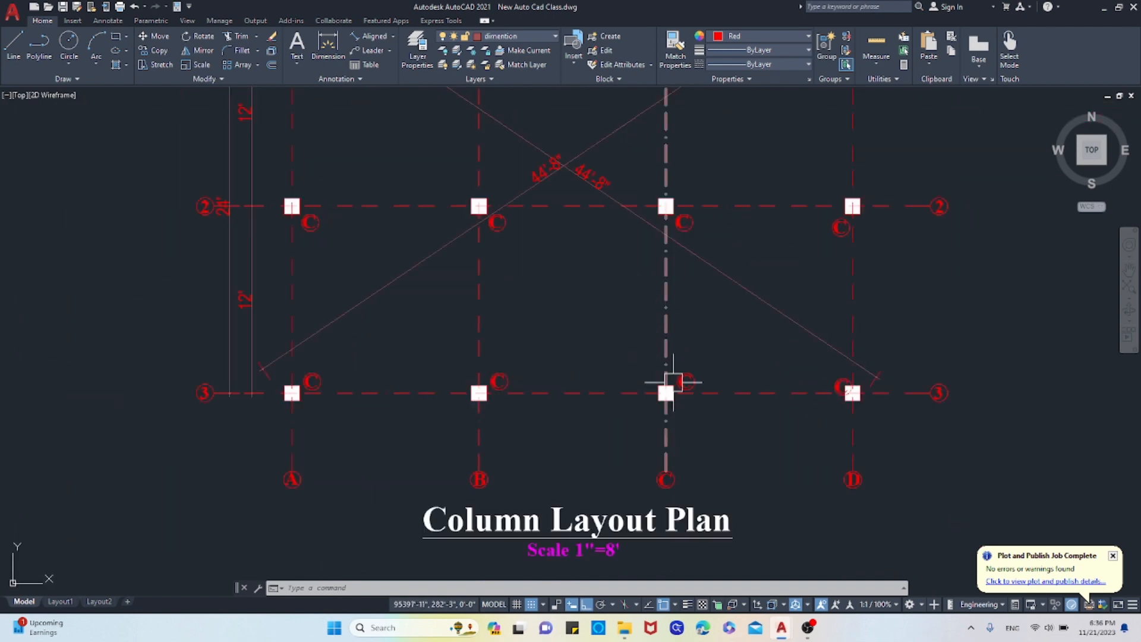
scroll(739, 389, "up", 2)
scroll(721, 388, "down", 2)
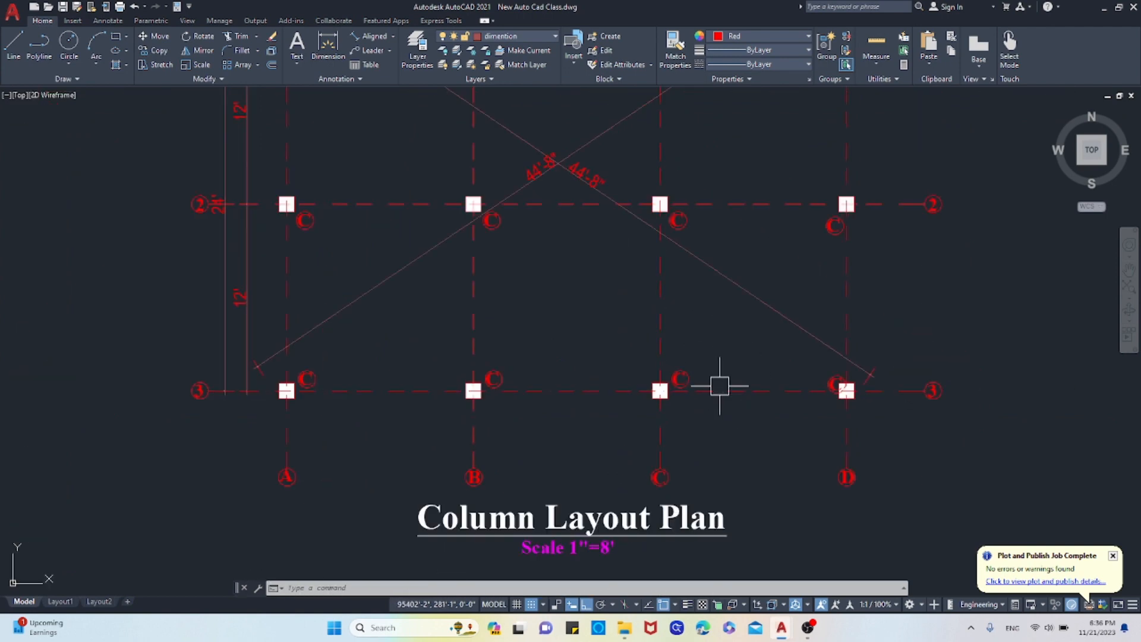
scroll(738, 409, "up", 2)
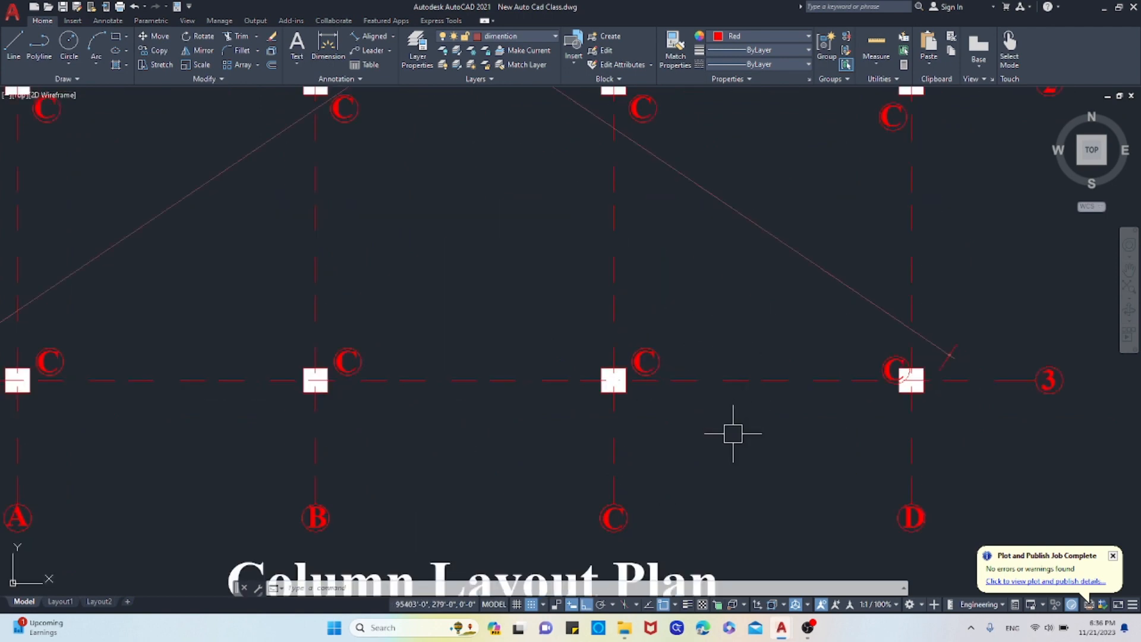
Offset grid line 3 of the copied plan by 4.5 to both sides.
type("o")
key("Return")
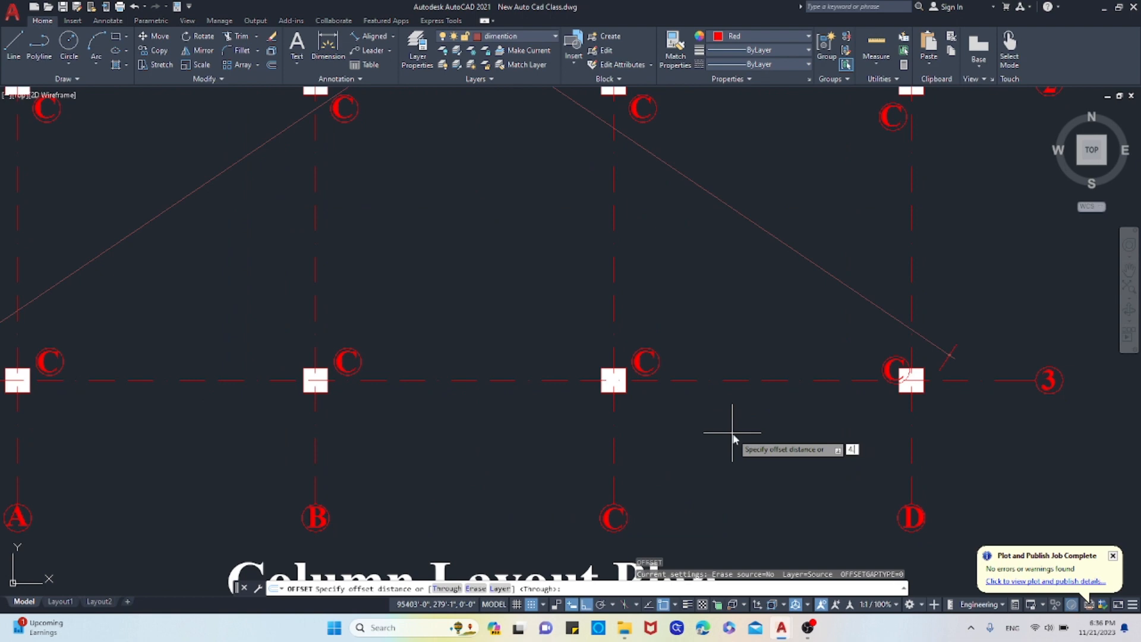
key("Return")
left_click(777, 381)
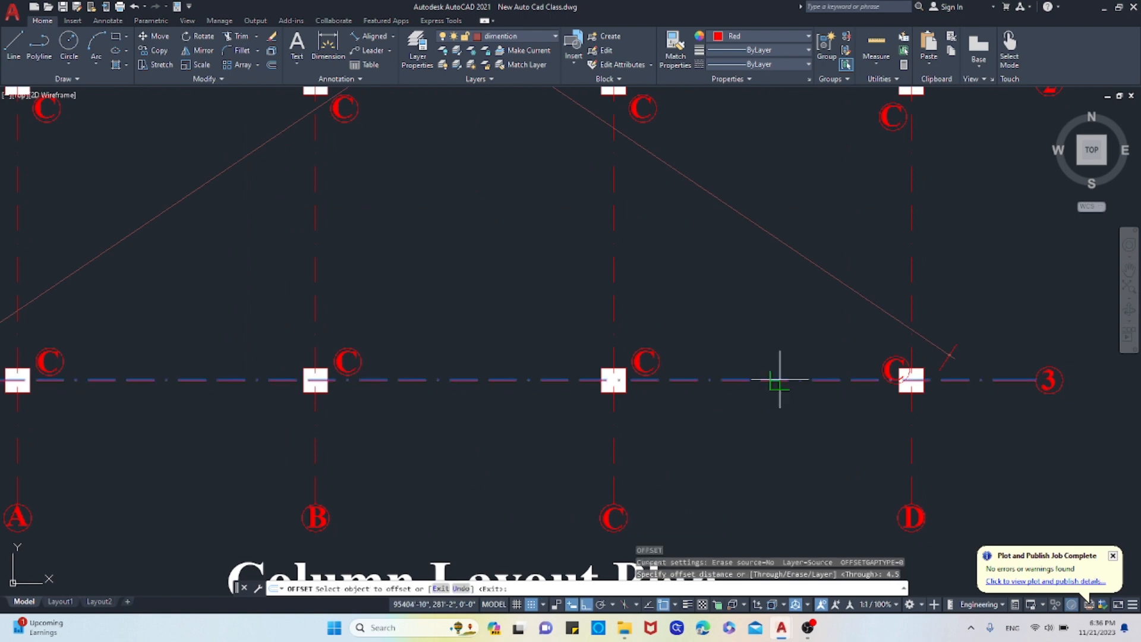
left_click(776, 362)
scroll(767, 386, "up", 4)
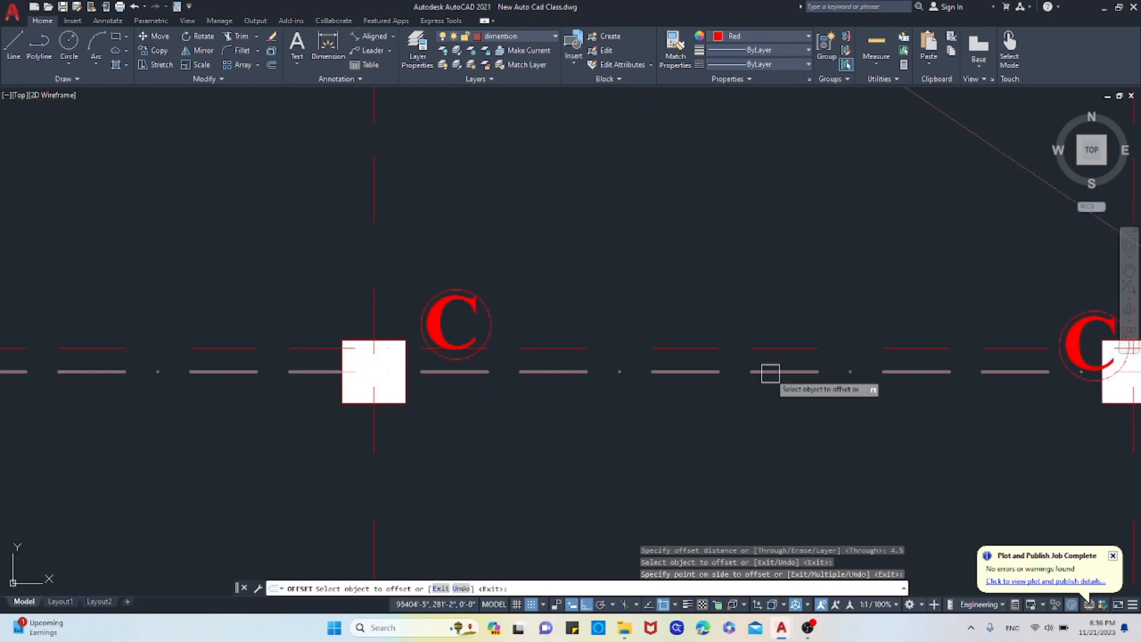
left_click(766, 372)
left_click(769, 432)
Offset grid line 2 of the copied plan by the same 4.5 distance to both sides.
scroll(769, 434, "down", 6)
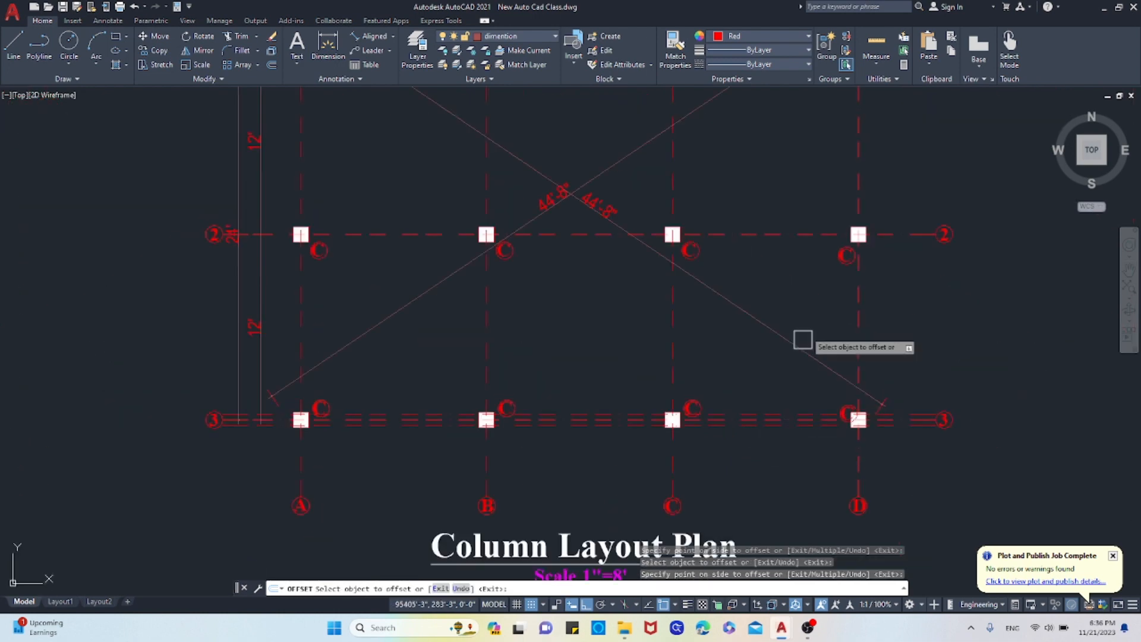
left_click(797, 232)
left_click(796, 315)
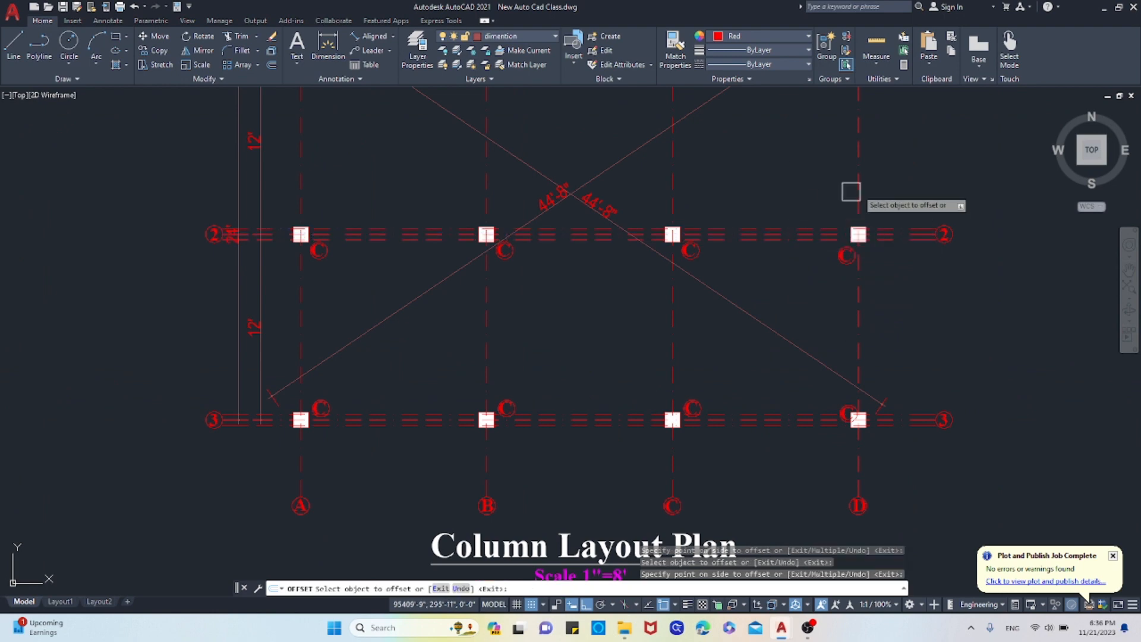
Offset vertical grid lines D and C of the copied plan by 4.5 to both sides.
scroll(863, 178, "up", 4)
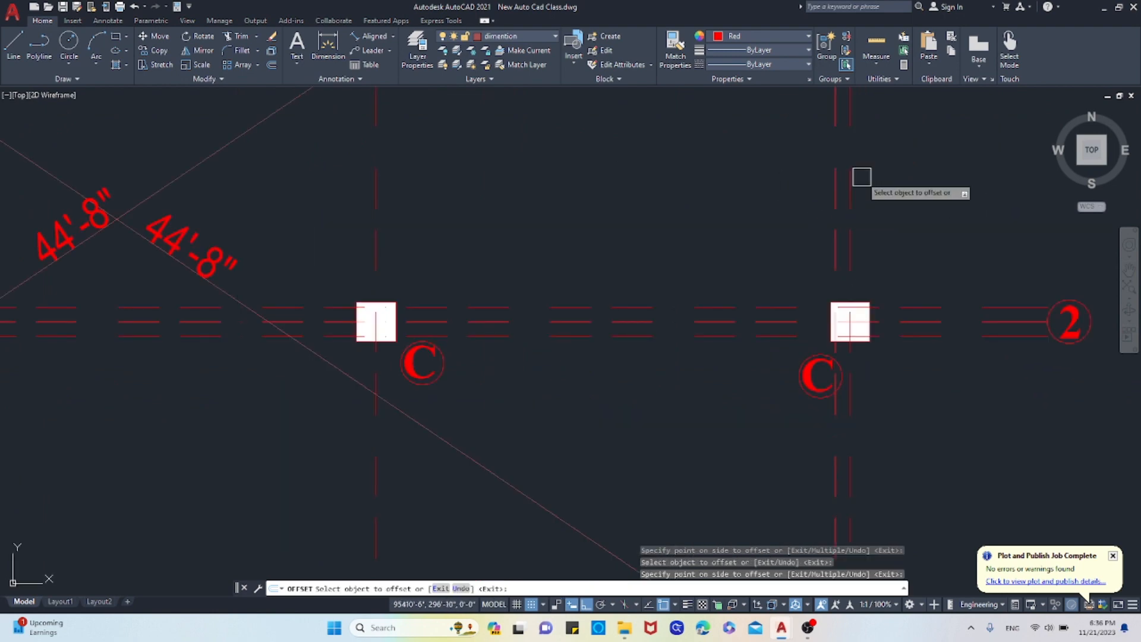
scroll(893, 208, "down", 2)
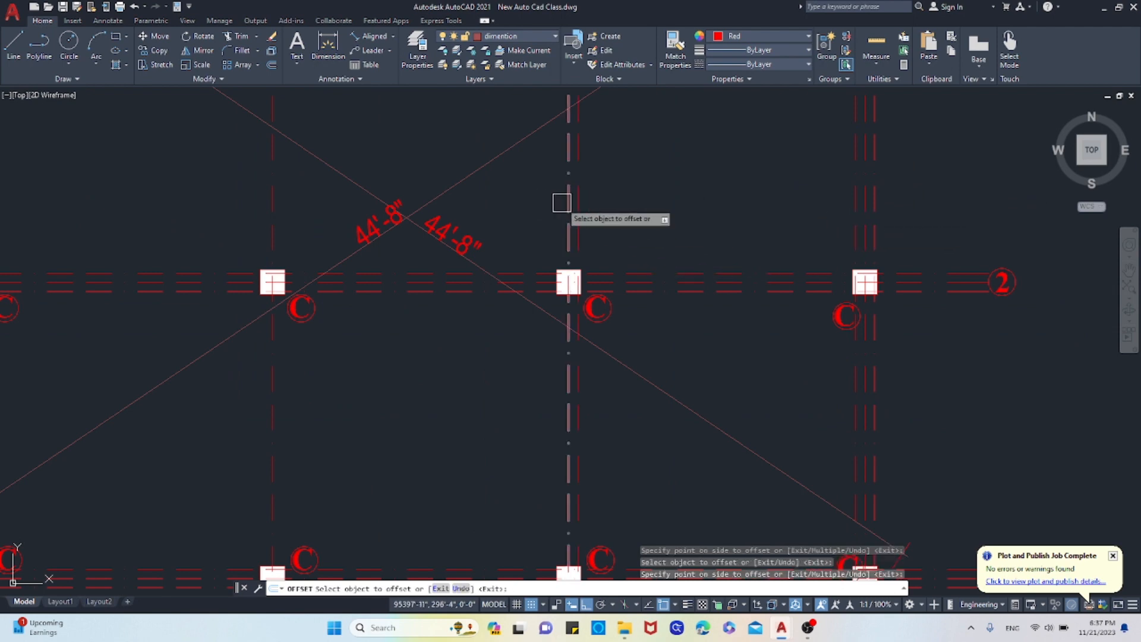
scroll(601, 227, "down", 4)
Offset vertical grid lines B and A of the copied plan by 4.5 to both sides.
scroll(552, 218, "up", 4)
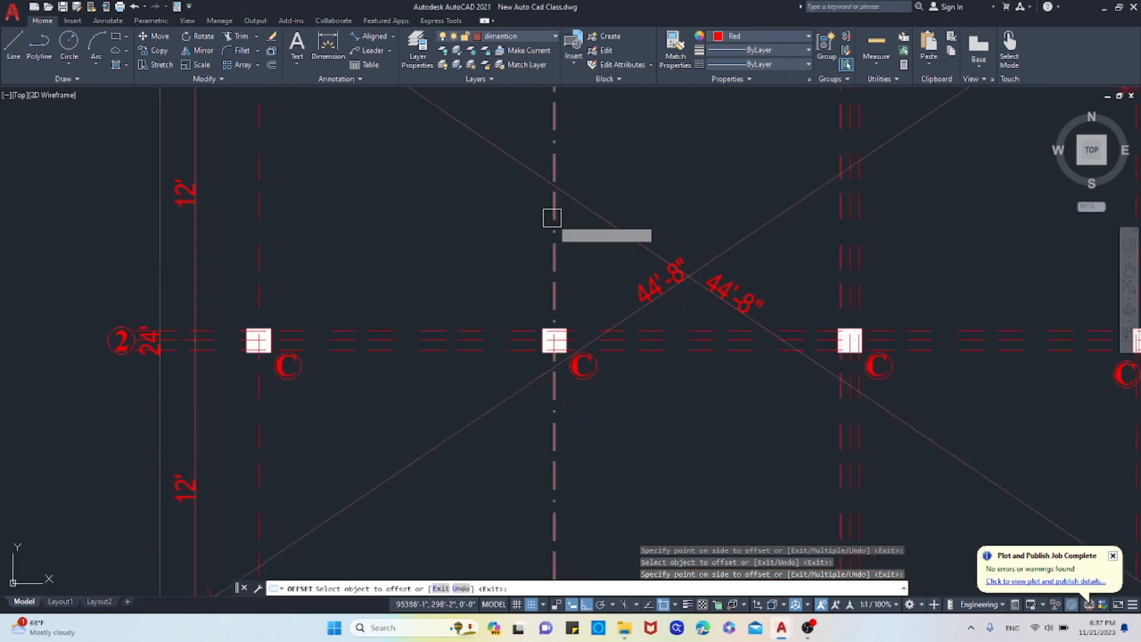
scroll(552, 246, "up", 2)
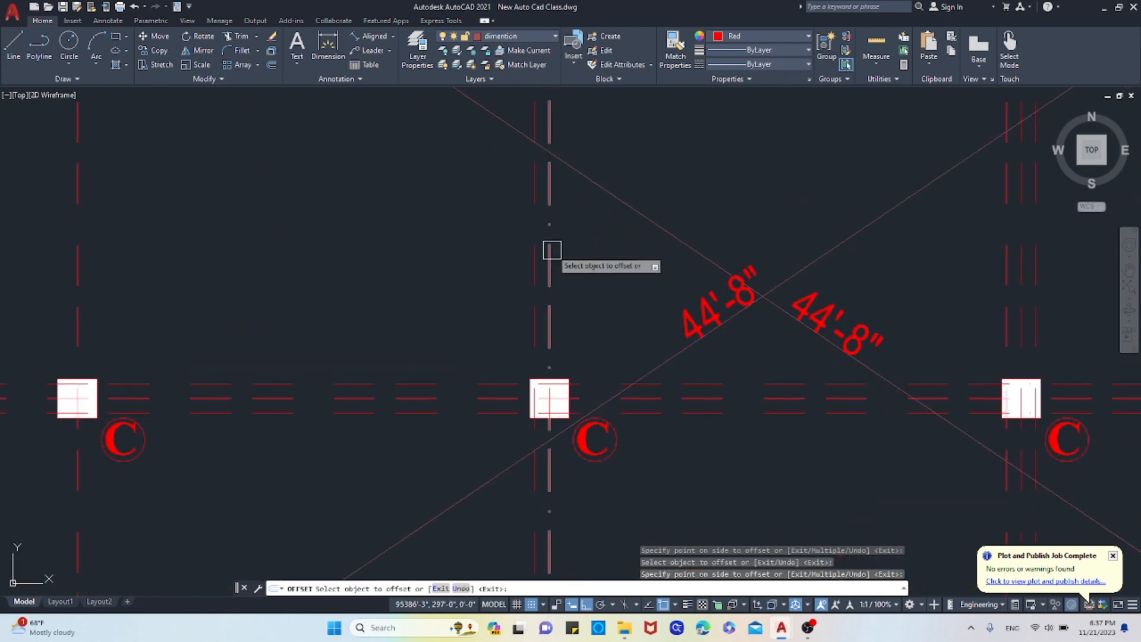
scroll(600, 255, "down", 4)
scroll(555, 293, "up", 4)
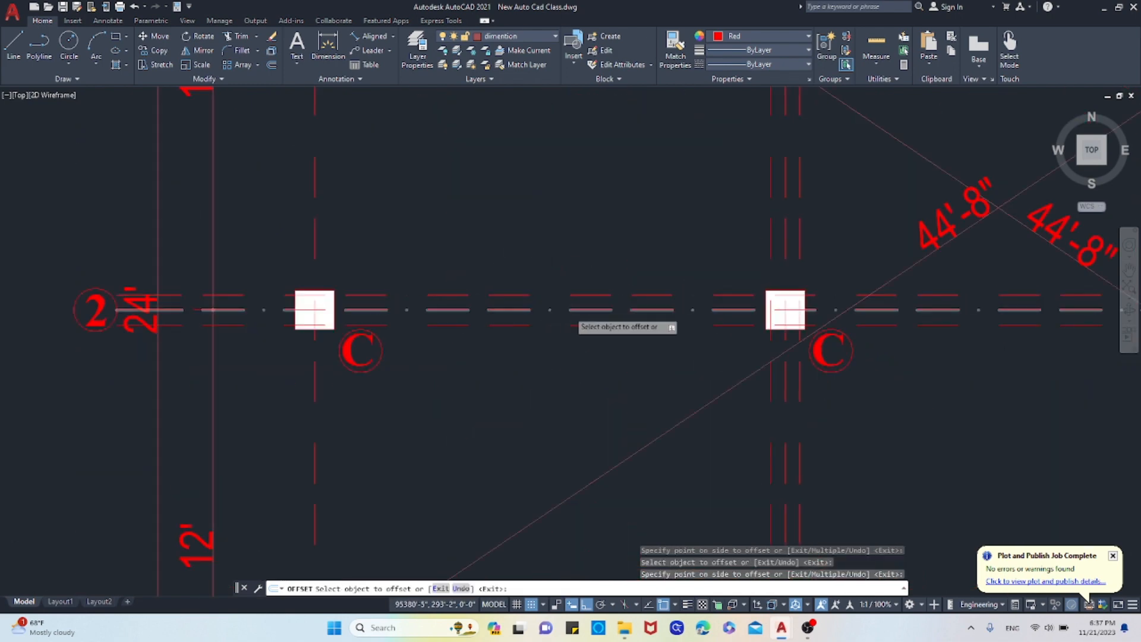
scroll(574, 314, "down", 4)
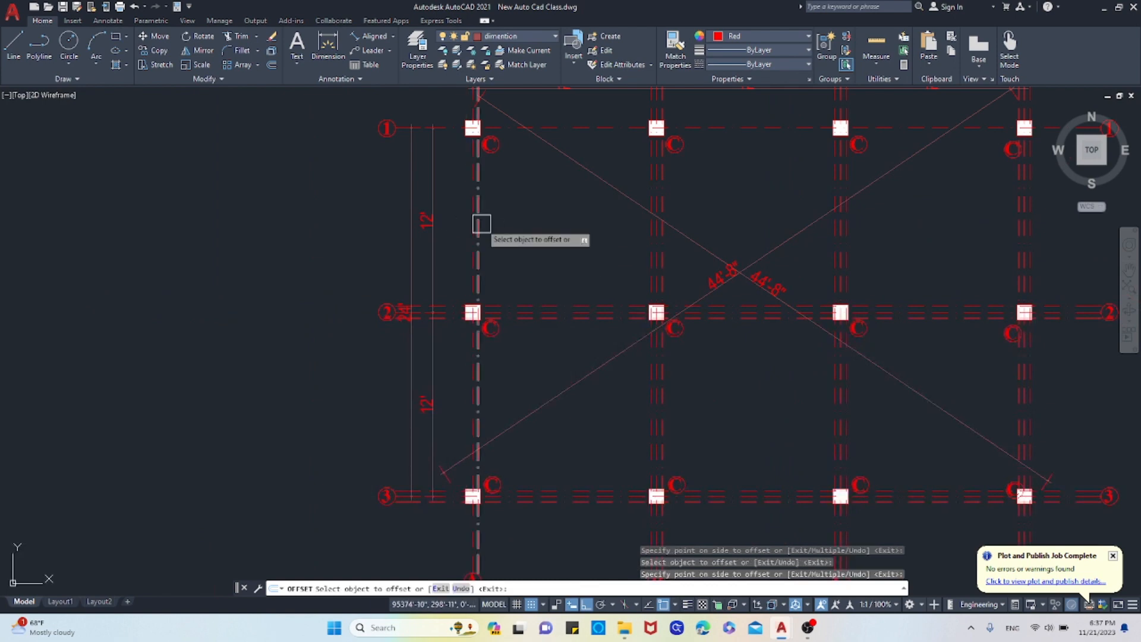
scroll(469, 220, "up", 3)
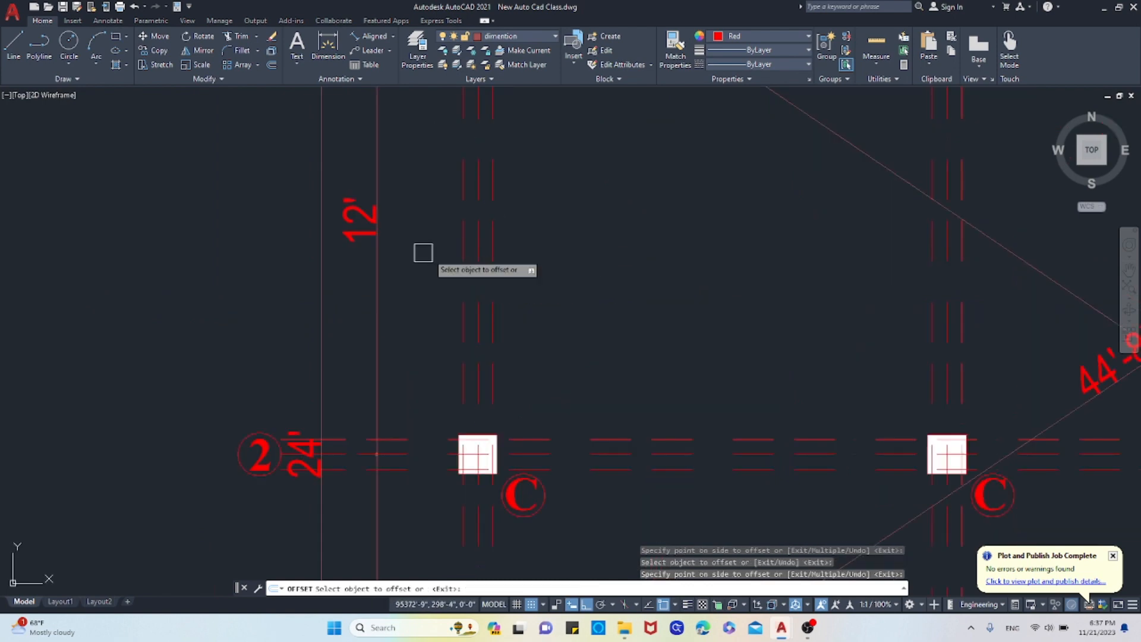
Offset grid line 1 of the copied plan by 4.5 above and below.
scroll(608, 190, "down", 3)
scroll(622, 173, "up", 2)
left_click(622, 172)
left_click(618, 166)
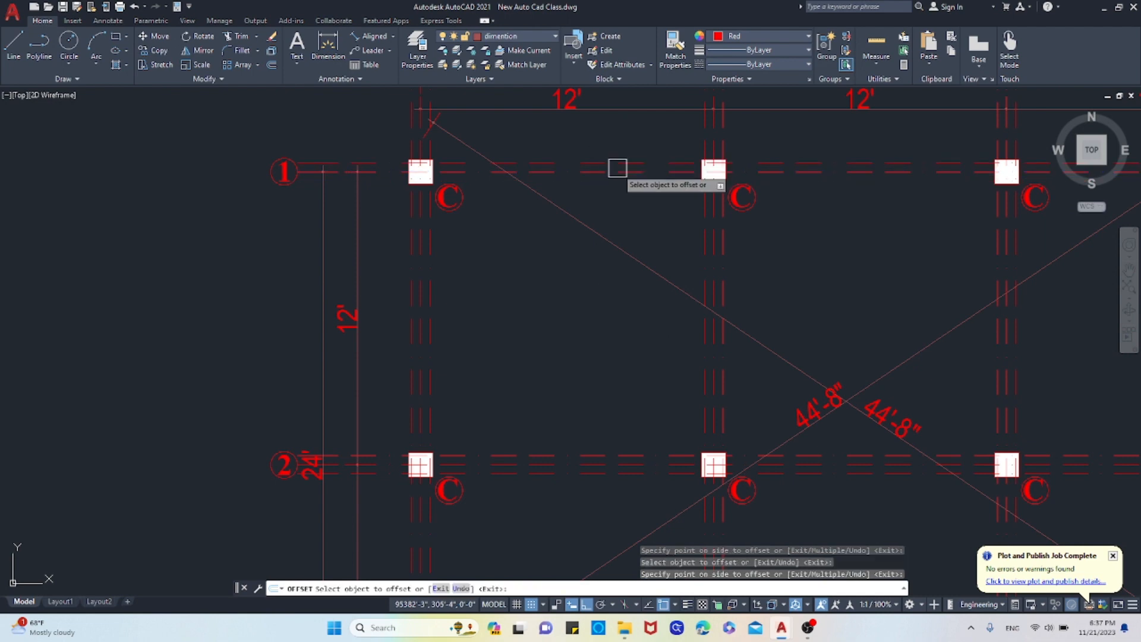
left_click(617, 173)
left_click(630, 247)
scroll(628, 244, "down", 3)
scroll(649, 357, "up", 5)
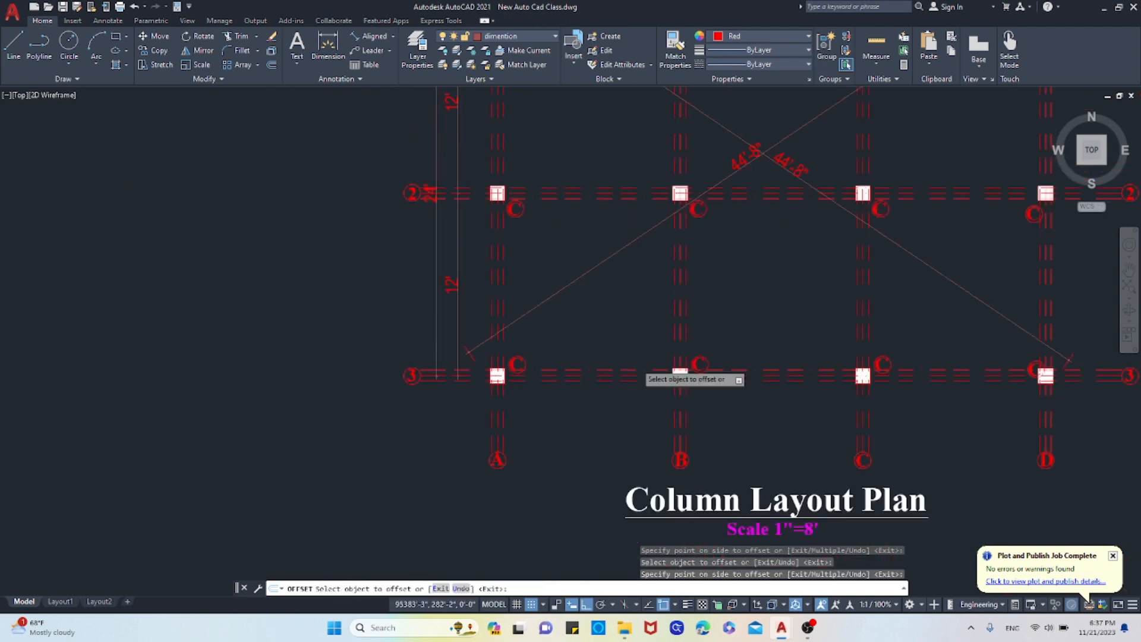
End the Offset command with grid line 3 of the copied plan as the last line offset.
scroll(642, 339, "down", 3)
scroll(836, 310, "down", 3)
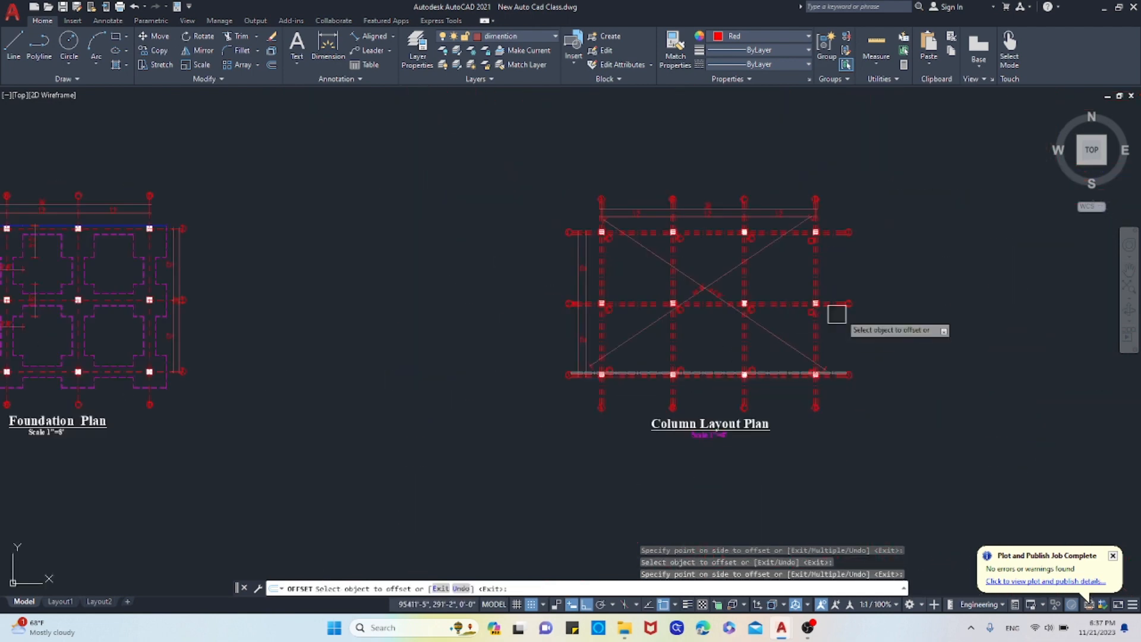
scroll(843, 318, "up", 7)
right_click(728, 315)
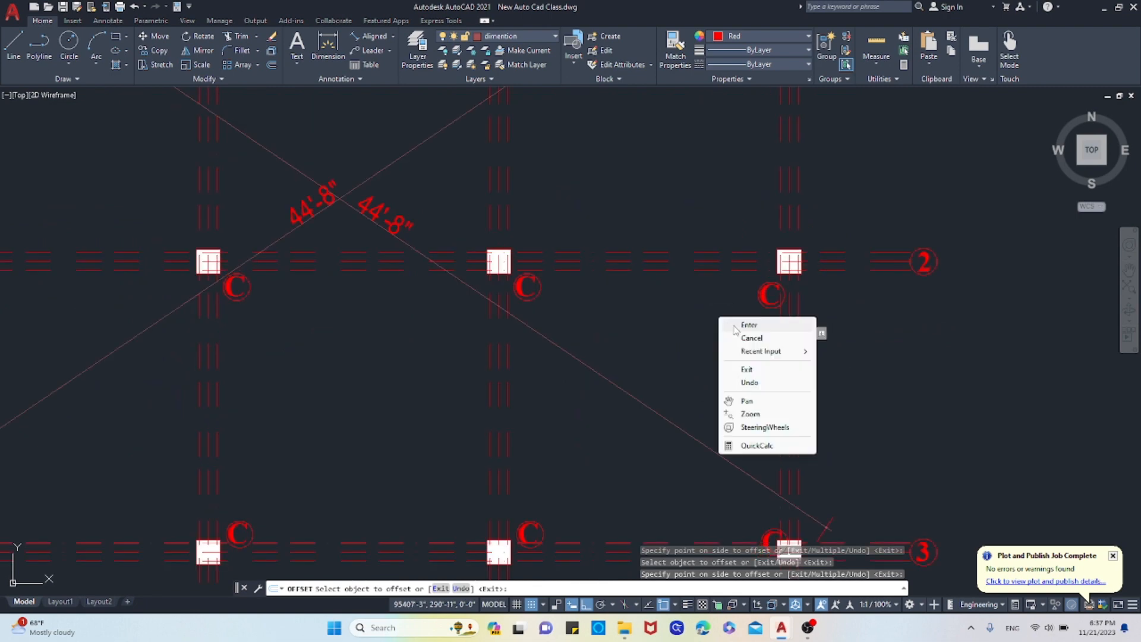
left_click(743, 323)
Set the linetype of the offset lines beside grid lines 2 and D to ByLayer.
scroll(721, 253, "up", 5)
left_click(696, 245)
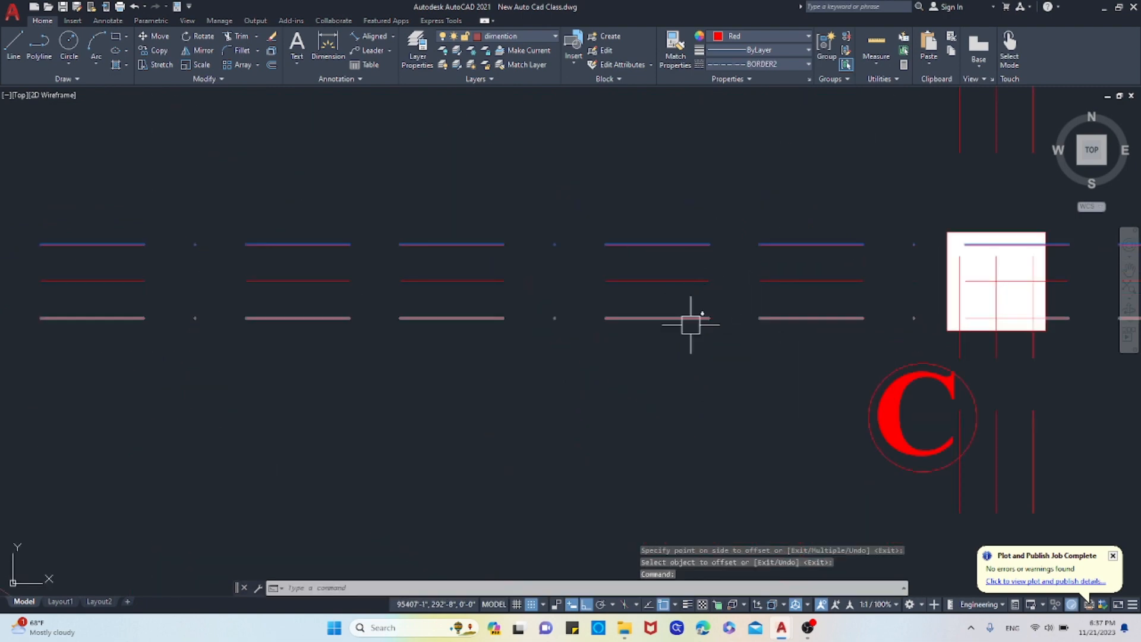
left_click(692, 319)
scroll(716, 324, "down", 4)
left_click(835, 224)
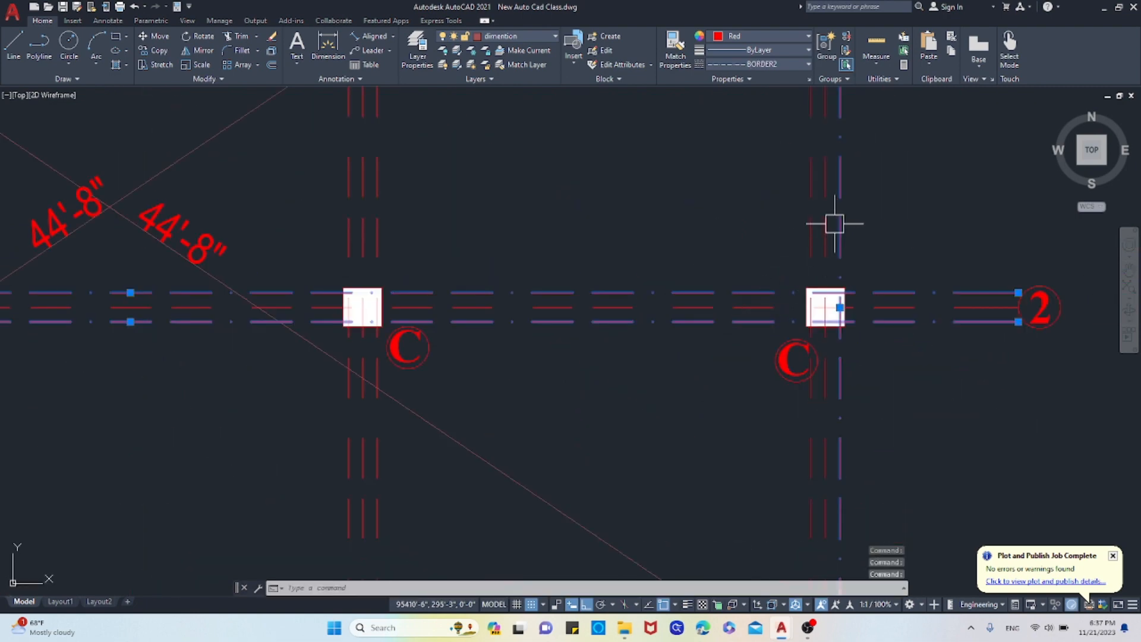
left_click(780, 65)
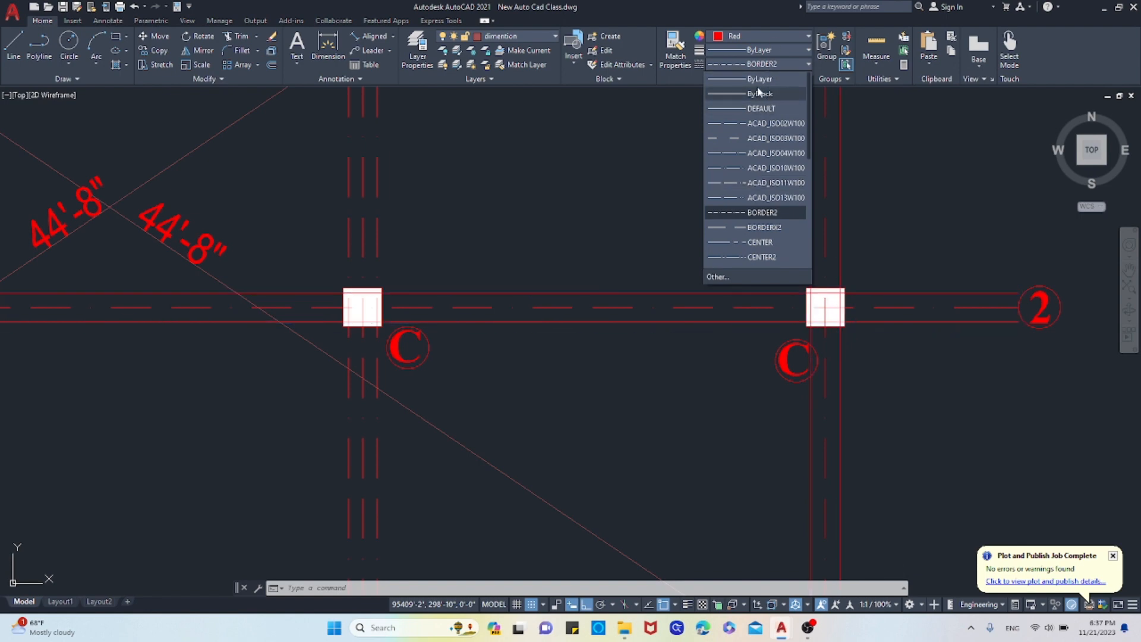
left_click(764, 83)
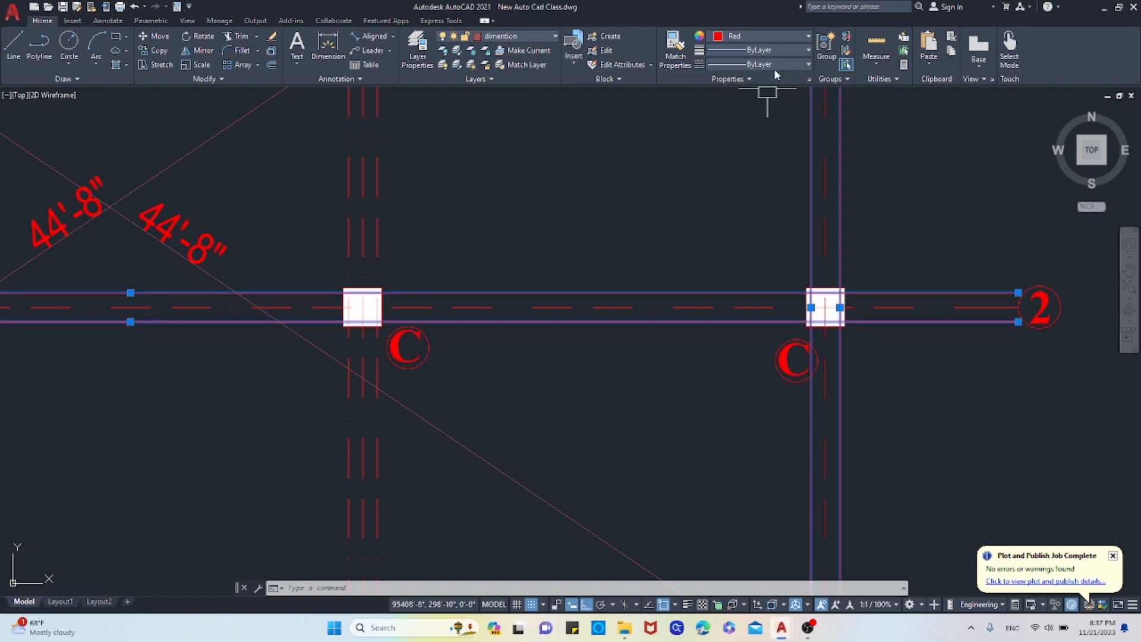
Change the colour of the selected offset lines beside grid lines 2 and D to Blue.
left_click(780, 37)
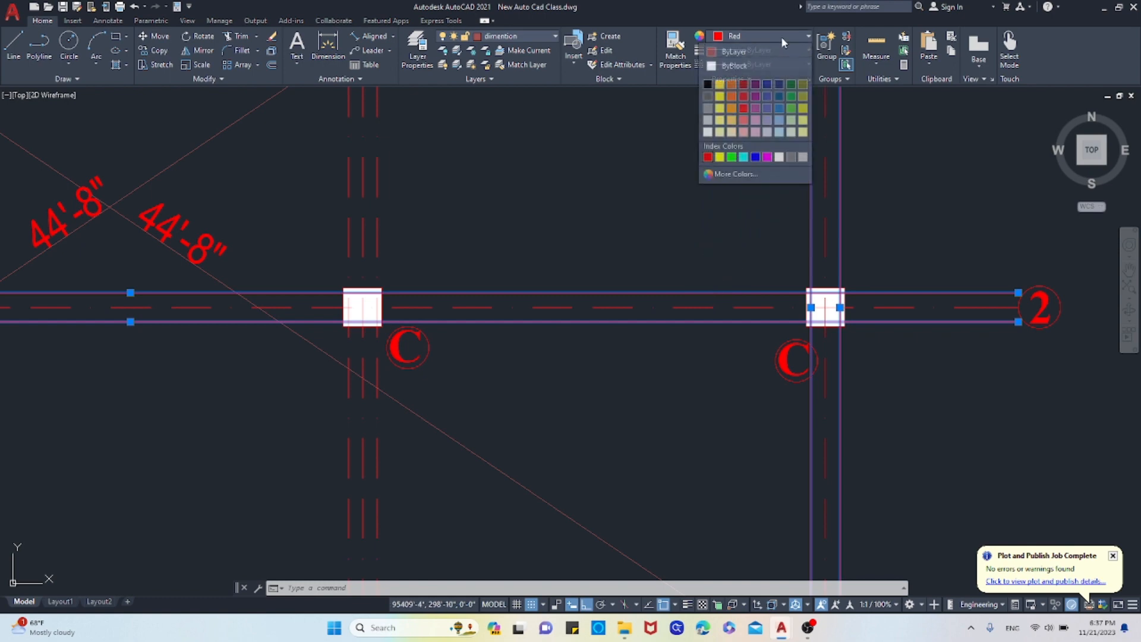
left_click(755, 157)
scroll(687, 287, "down", 4)
scroll(694, 292, "down", 4)
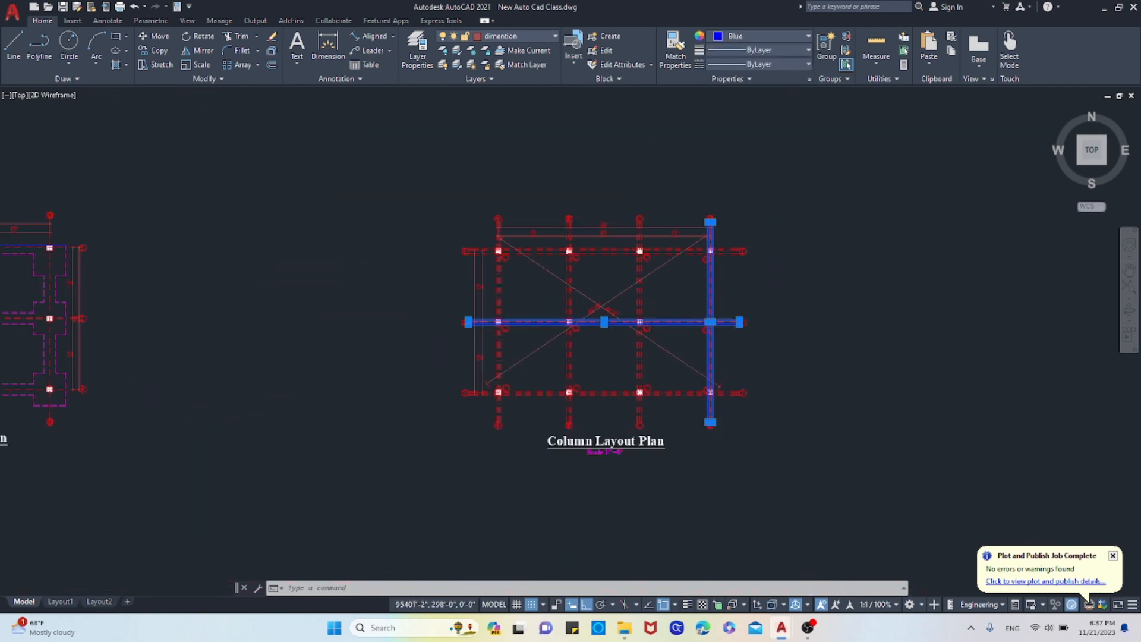
Match the properties of the blue line beside grid line D onto both offset lines of grid line 1.
scroll(693, 292, "up", 2)
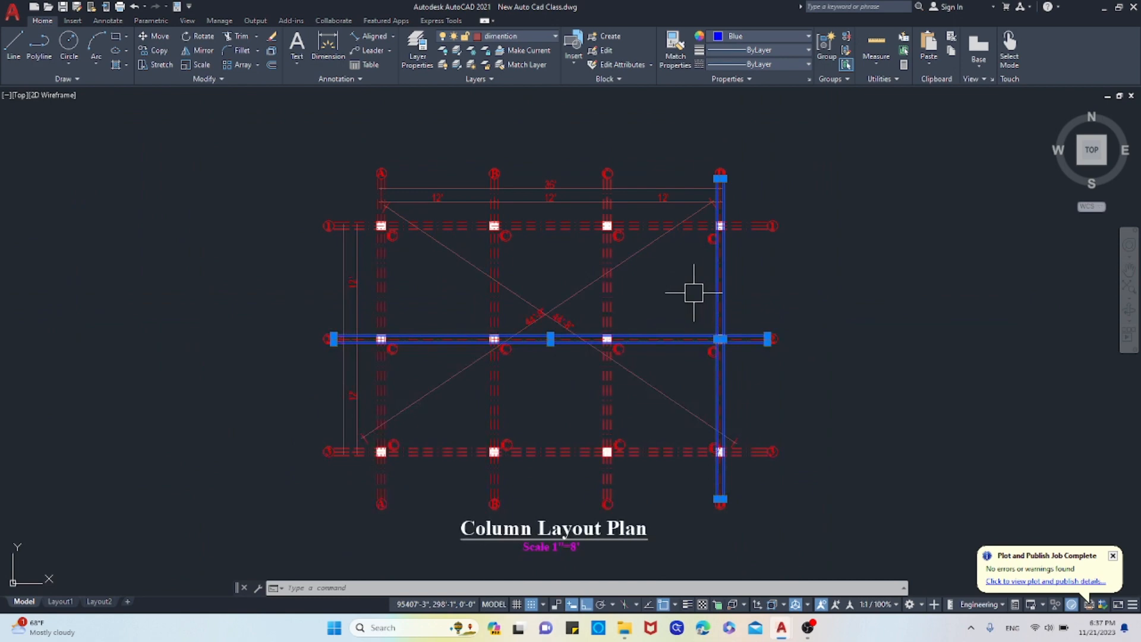
left_click(675, 47)
scroll(713, 279, "up", 6)
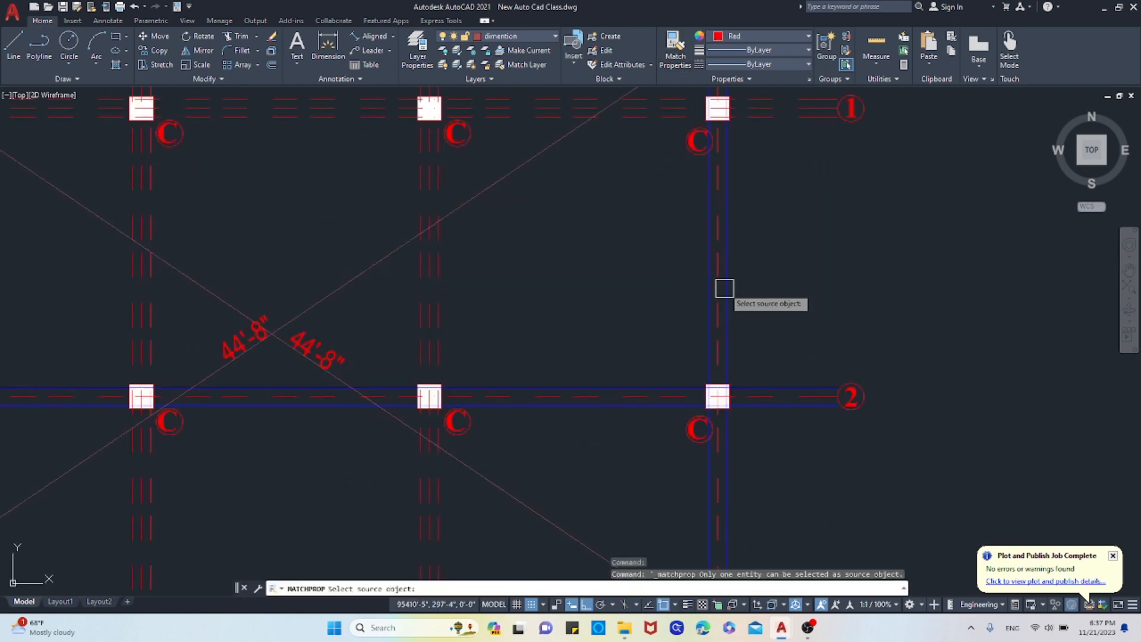
left_click(727, 277)
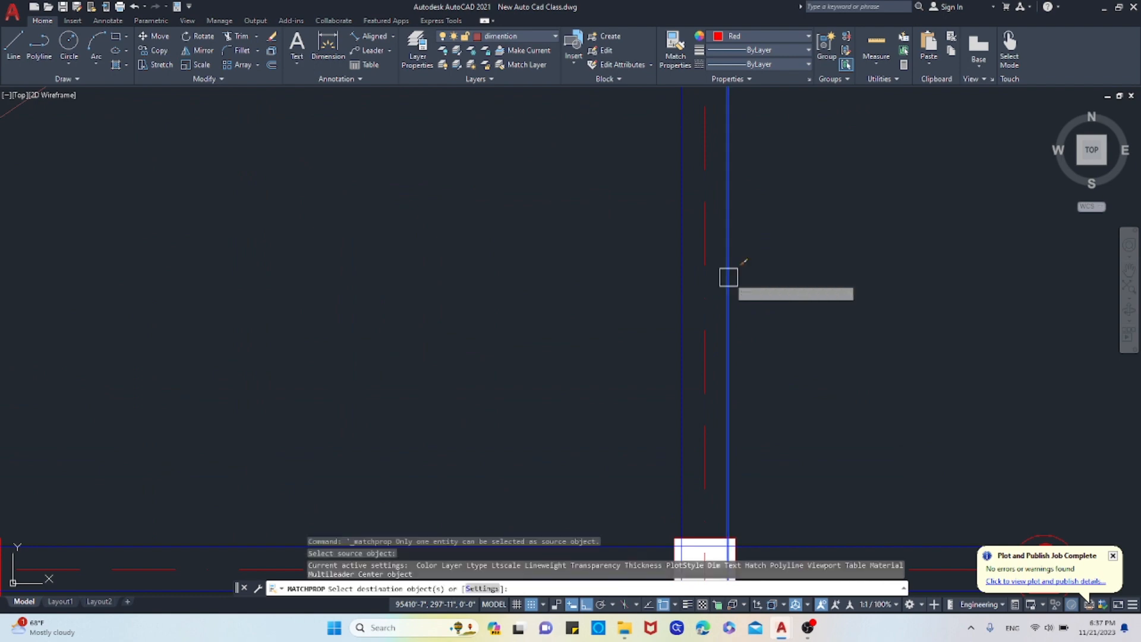
scroll(729, 277, "down", 6)
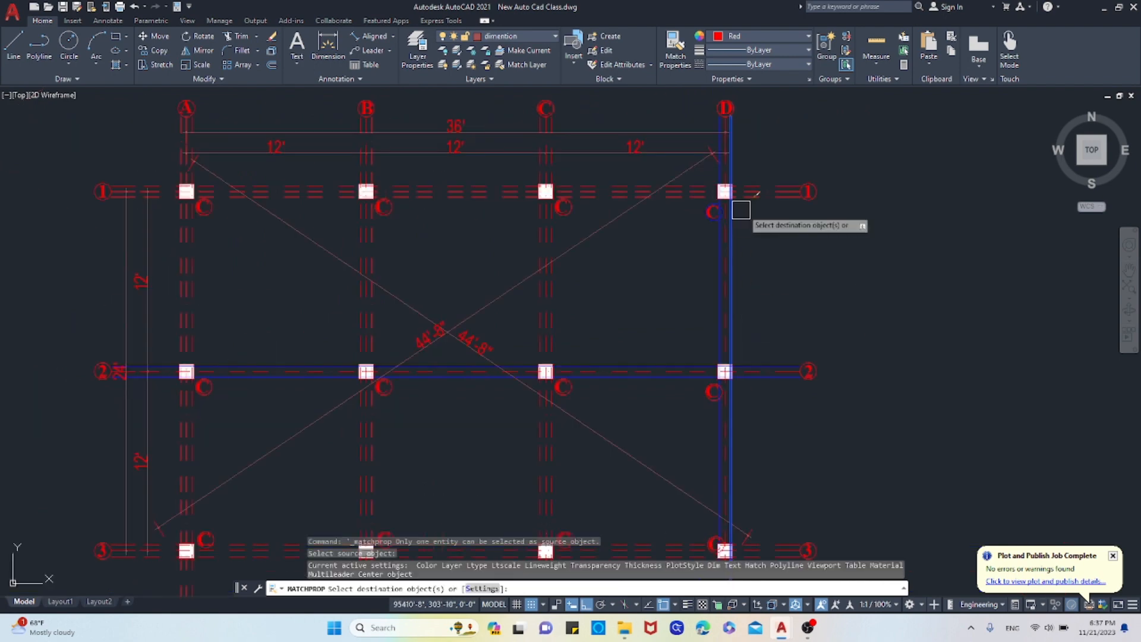
scroll(701, 189, "up", 10)
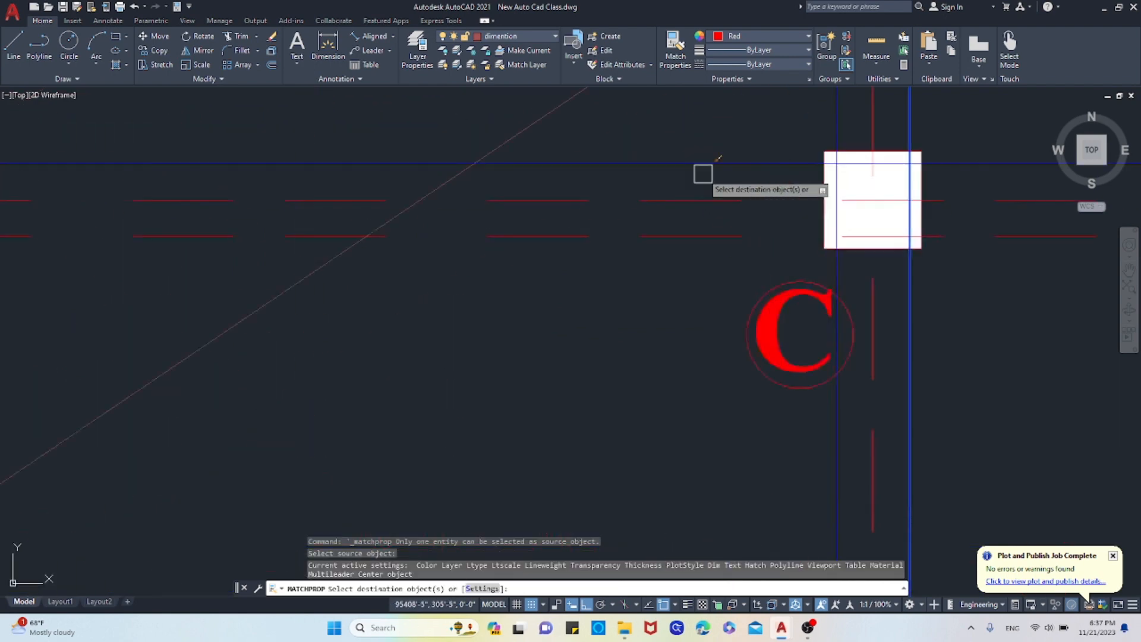
scroll(726, 162, "down", 5)
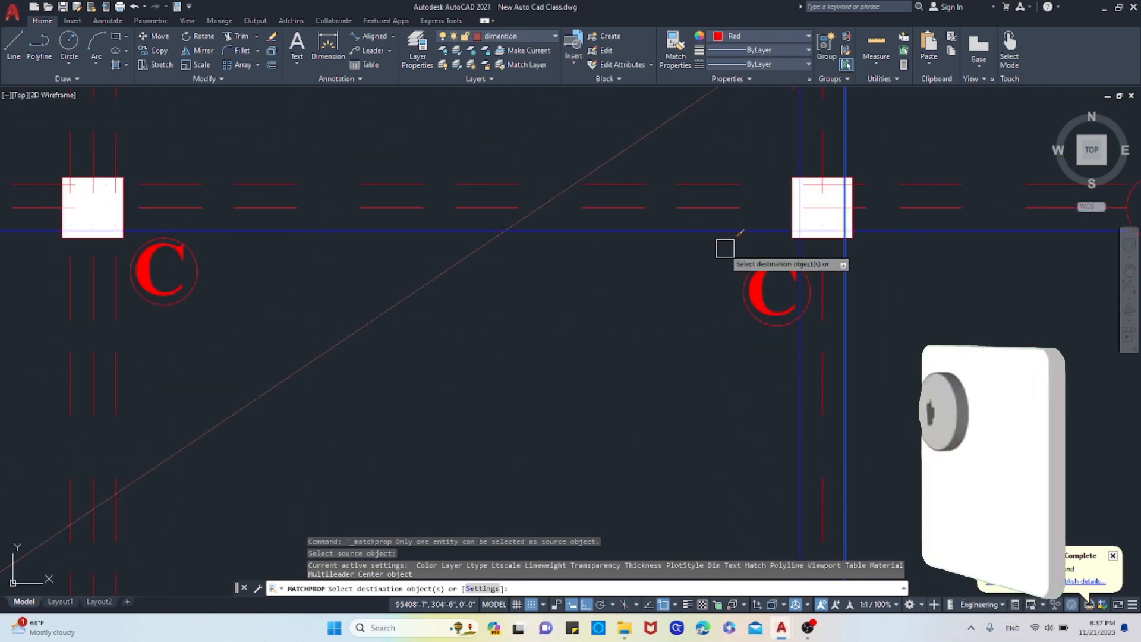
left_click(712, 187)
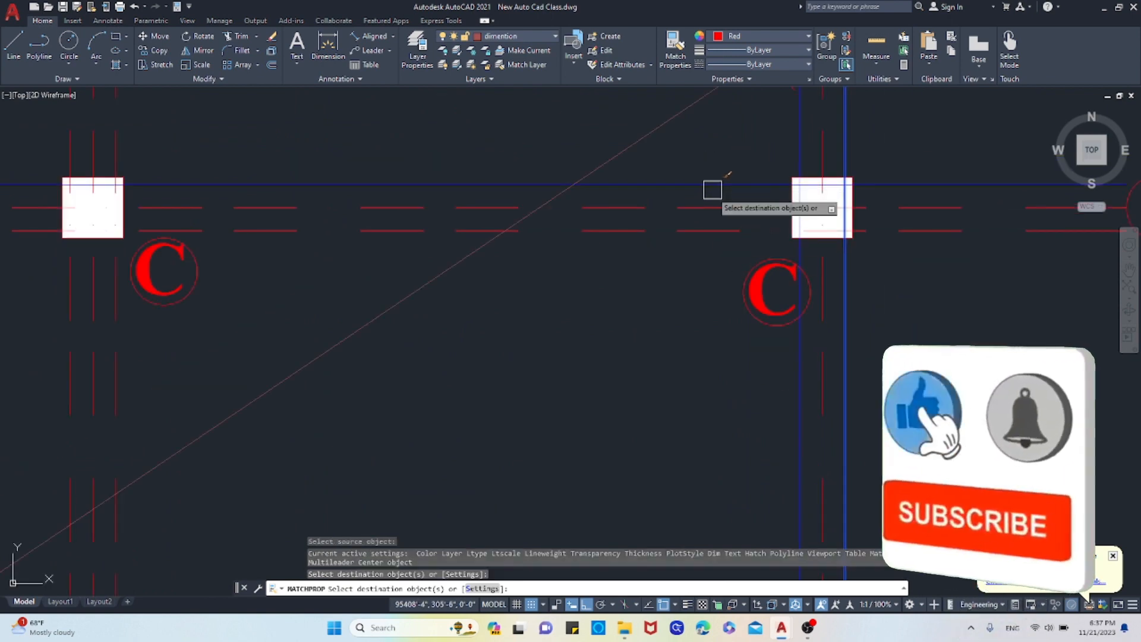
scroll(737, 214, "down", 5)
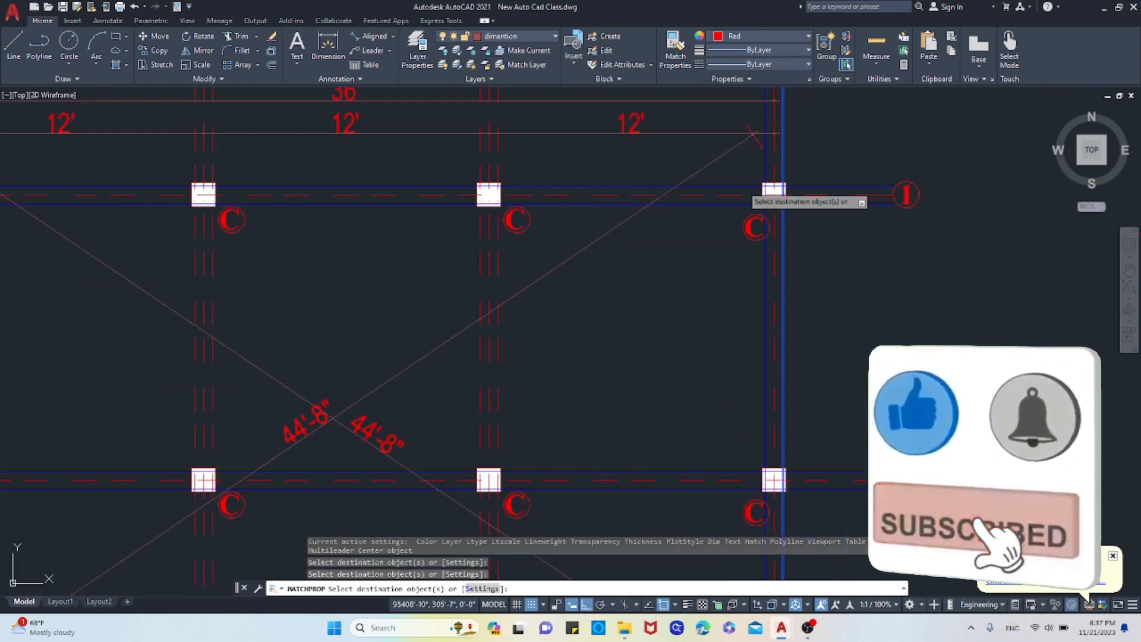
Apply the same matched blue properties to both offset lines of grid lines C and B.
left_click(501, 245)
scroll(501, 250, "up", 8)
left_click(501, 259)
scroll(598, 260, "down", 4)
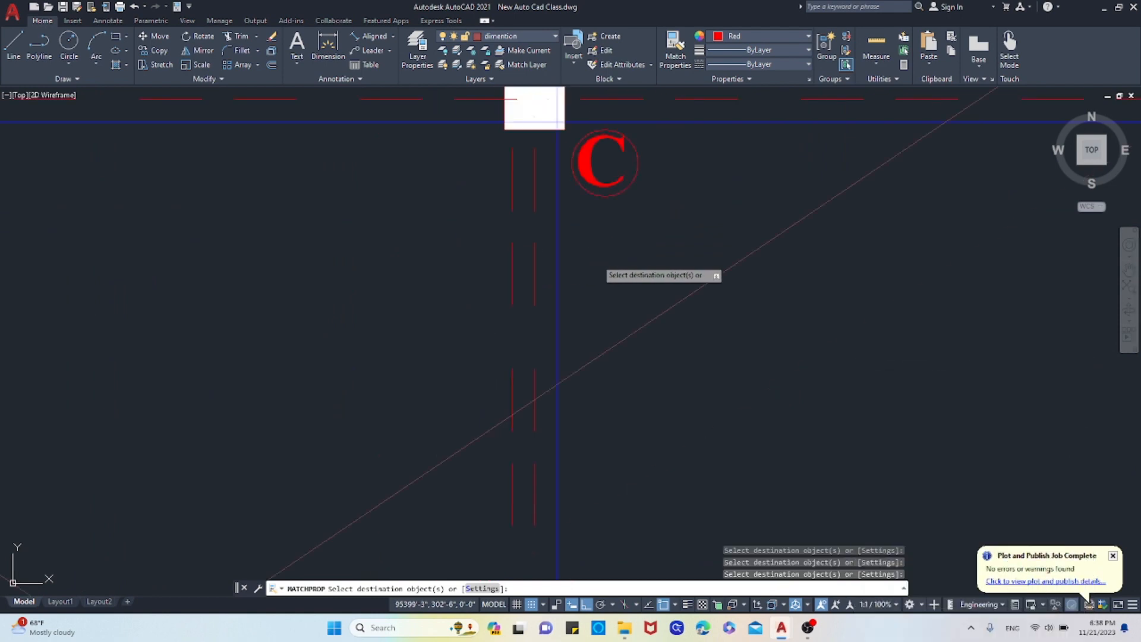
left_click(514, 270)
scroll(640, 279, "down", 5)
scroll(311, 279, "up", 5)
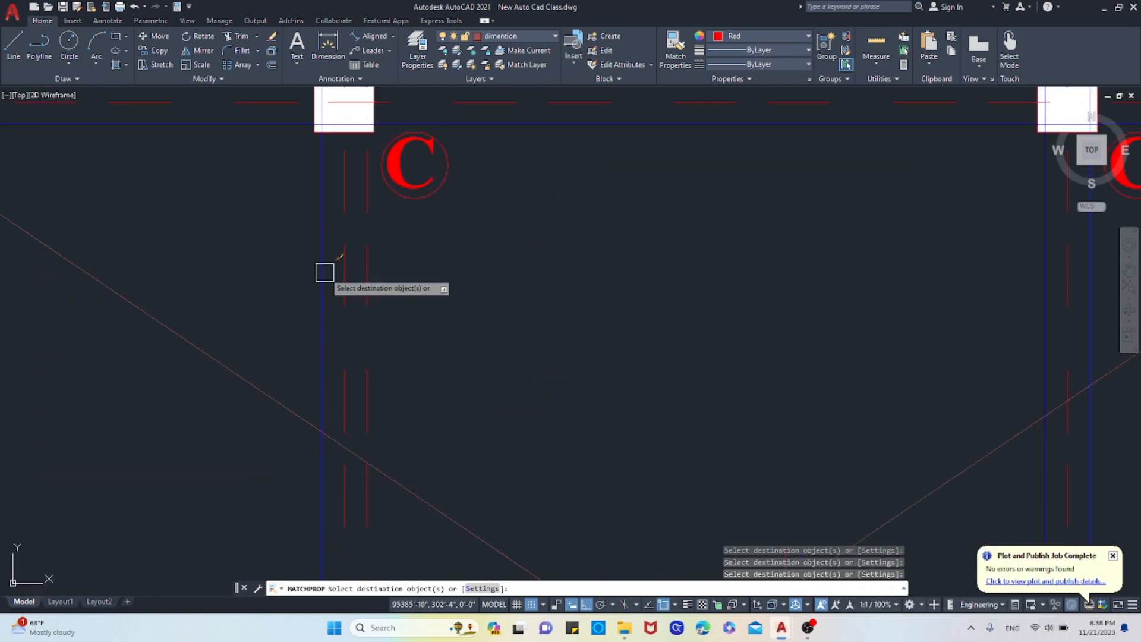
left_click(360, 261)
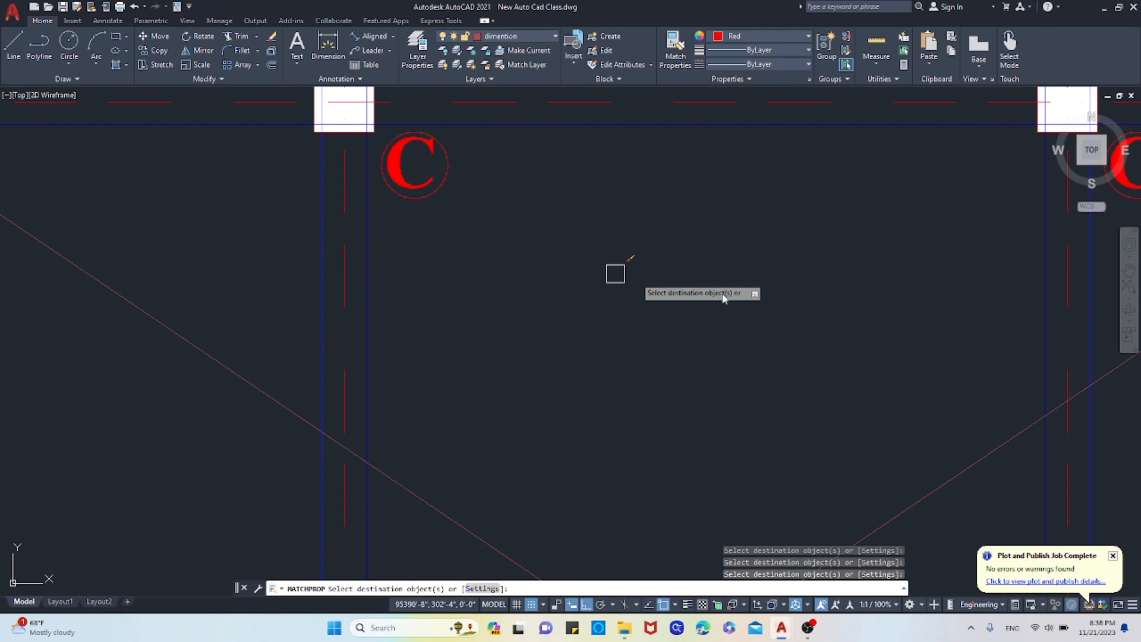
Apply the matched blue properties to both offset lines of grid lines A and 3, and end Match Properties.
scroll(636, 292, "down", 5)
scroll(408, 332, "up", 7)
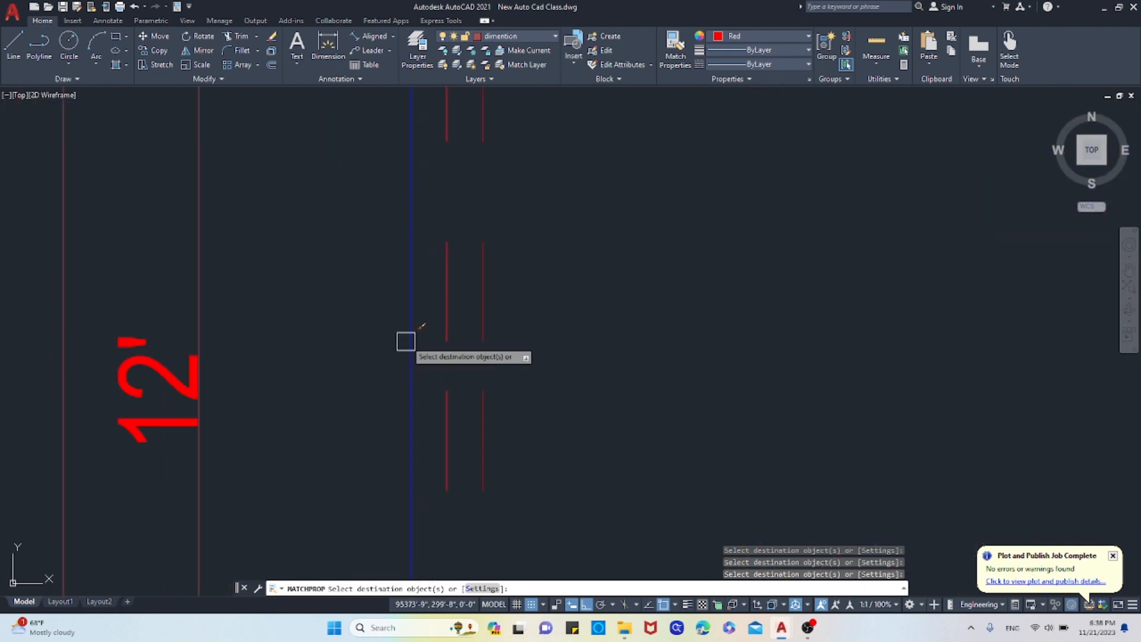
scroll(535, 279, "down", 5)
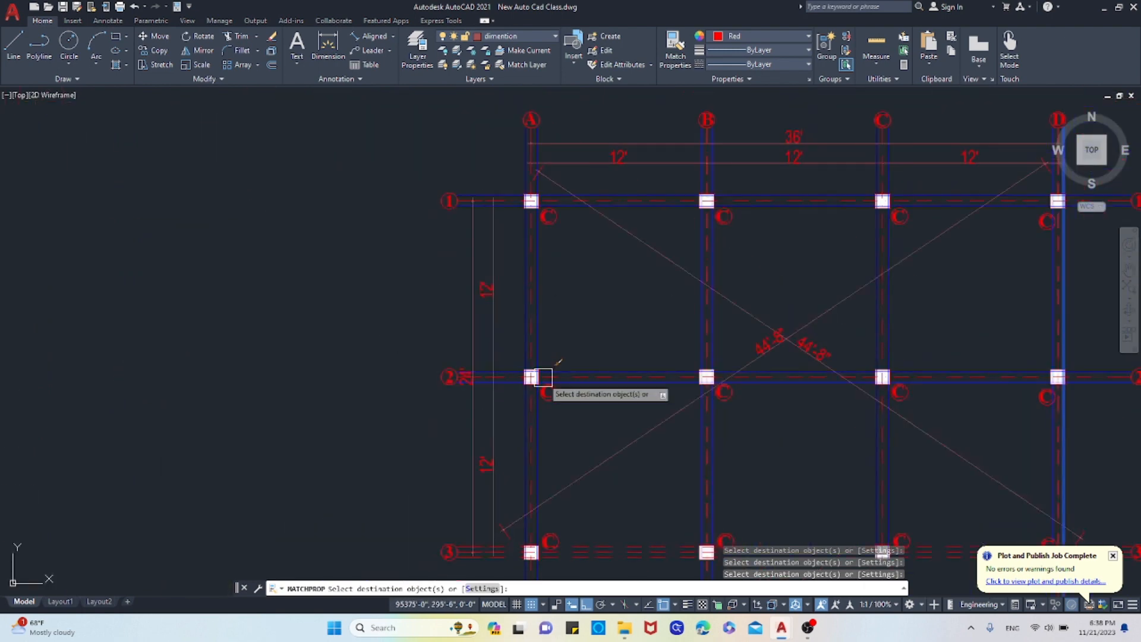
scroll(600, 448, "up", 2)
scroll(583, 395, "down", 2)
scroll(614, 455, "up", 4)
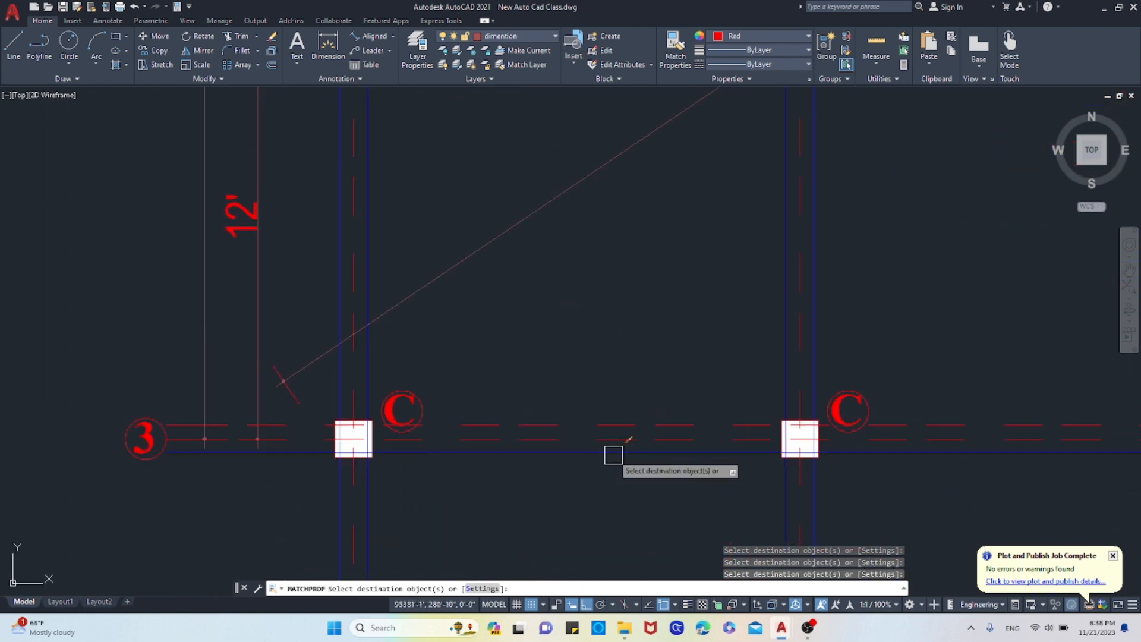
scroll(475, 422, "down", 4)
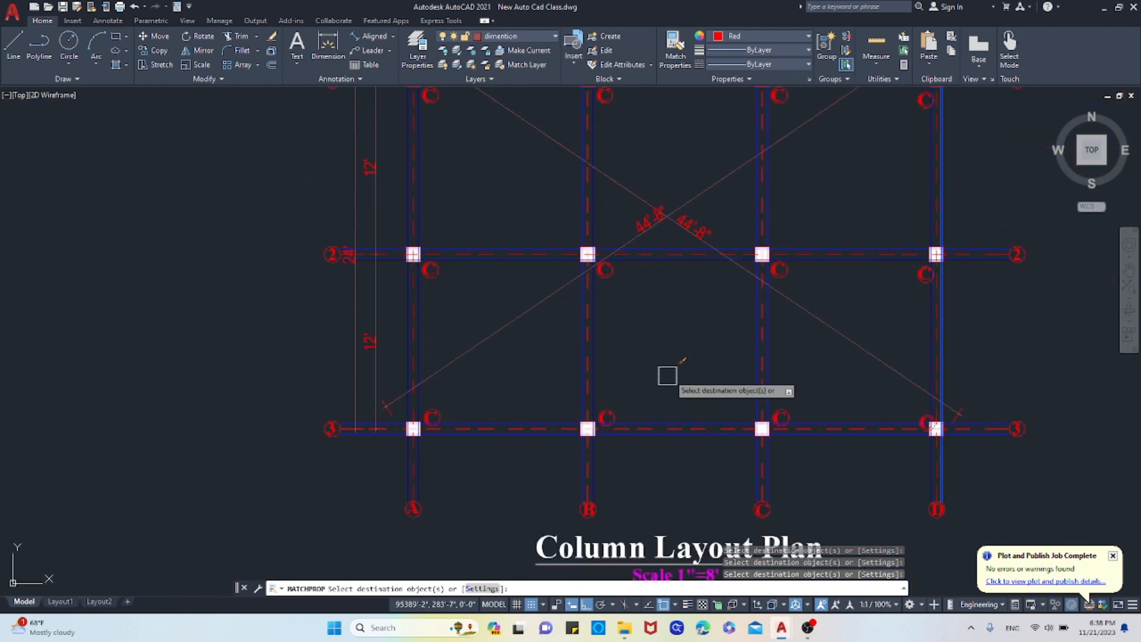
scroll(594, 392, "down", 2)
scroll(703, 326, "up", 3)
scroll(669, 316, "up", 3)
right_click(678, 313)
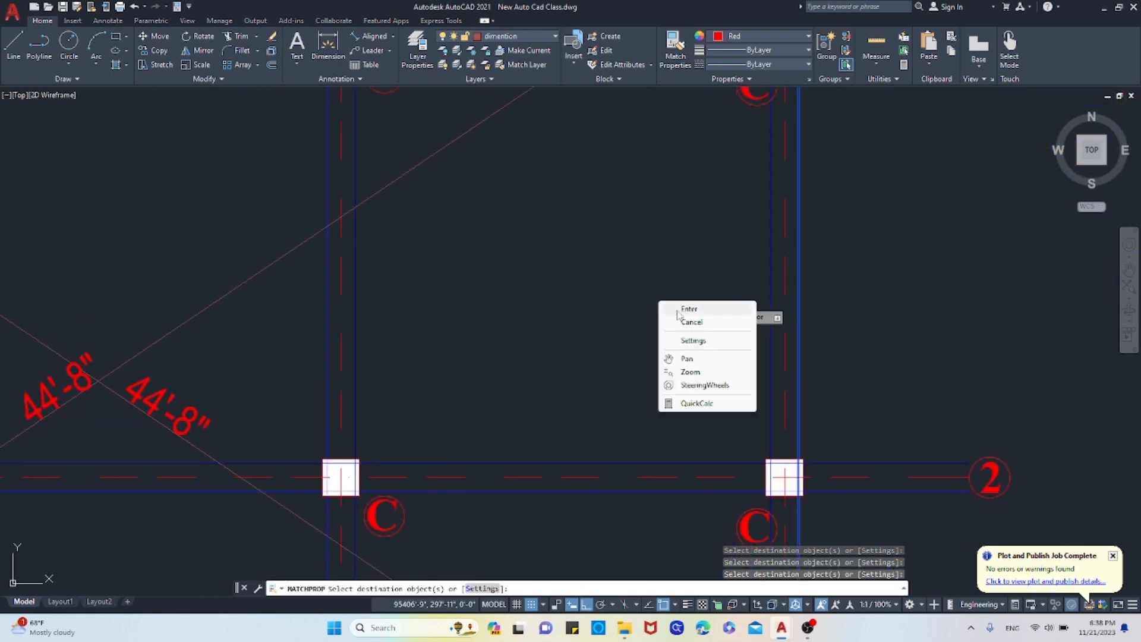
left_click(688, 309)
Examine the blue offset lines around the columns across the whole copied plan.
scroll(653, 309, "down", 5)
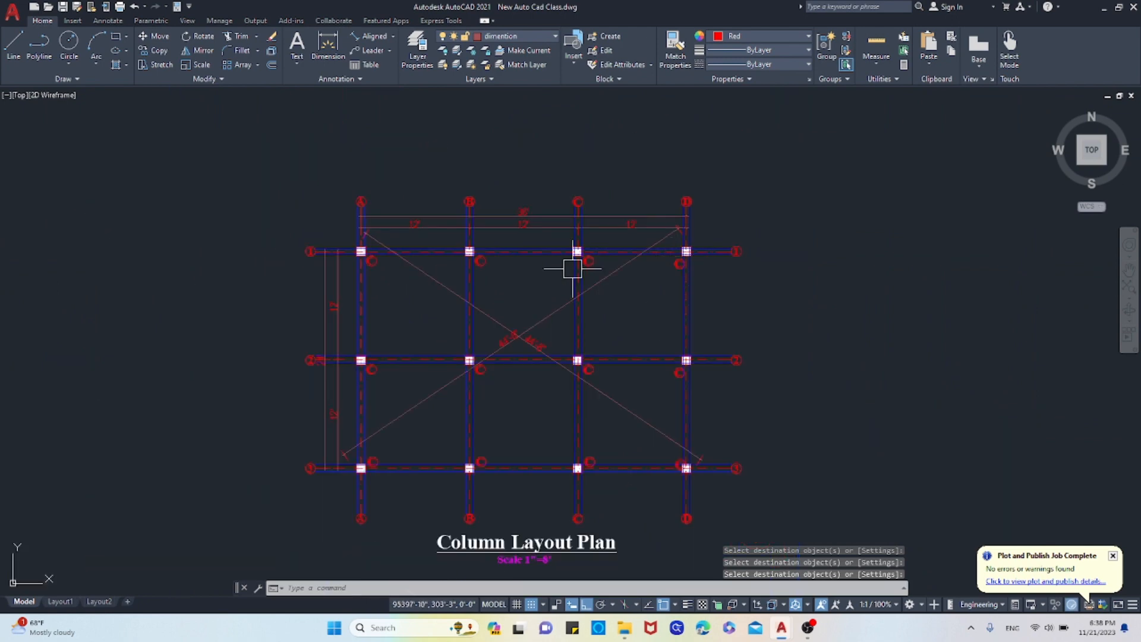
scroll(572, 268, "up", 4)
scroll(667, 303, "down", 3)
scroll(703, 334, "down", 2)
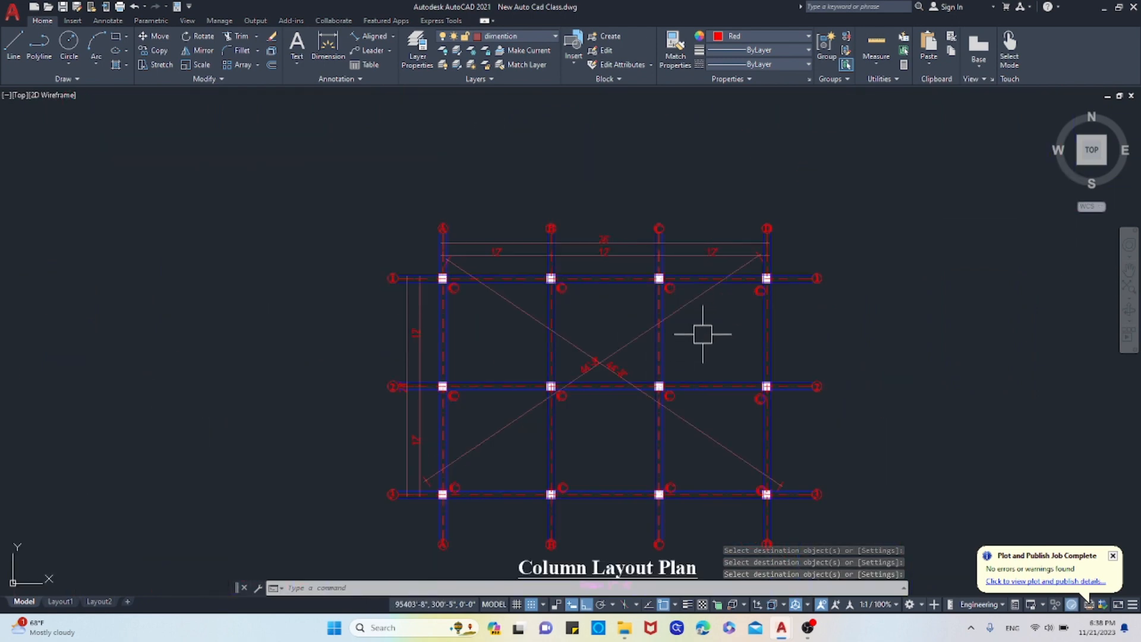
scroll(649, 446, "up", 4)
scroll(667, 395, "down", 4)
scroll(666, 410, "up", 4)
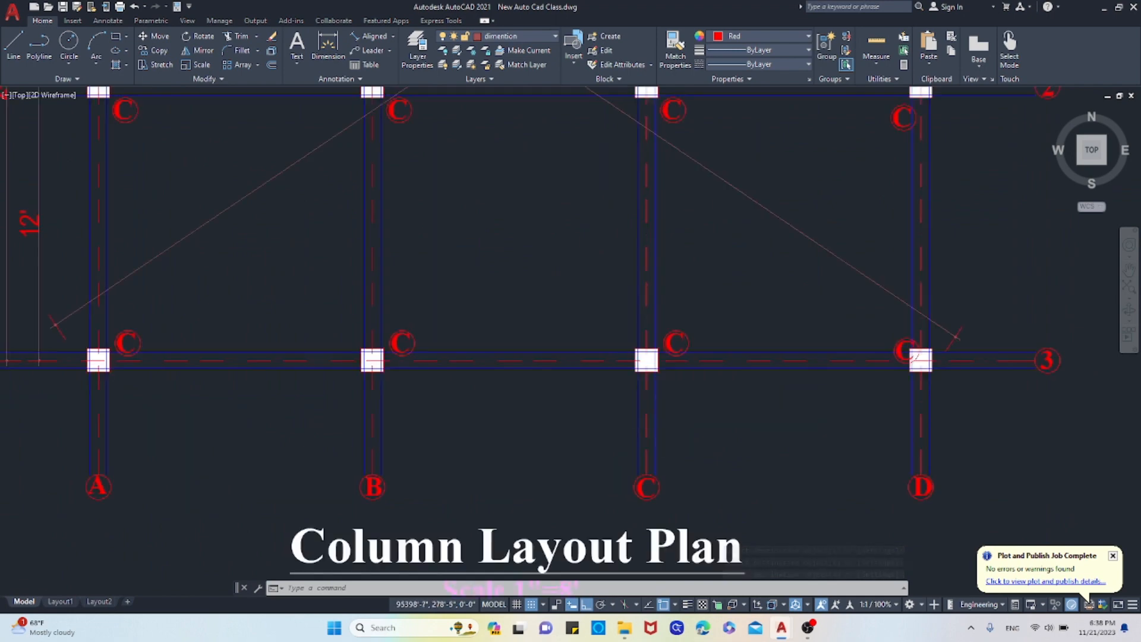
scroll(665, 430, "down", 4)
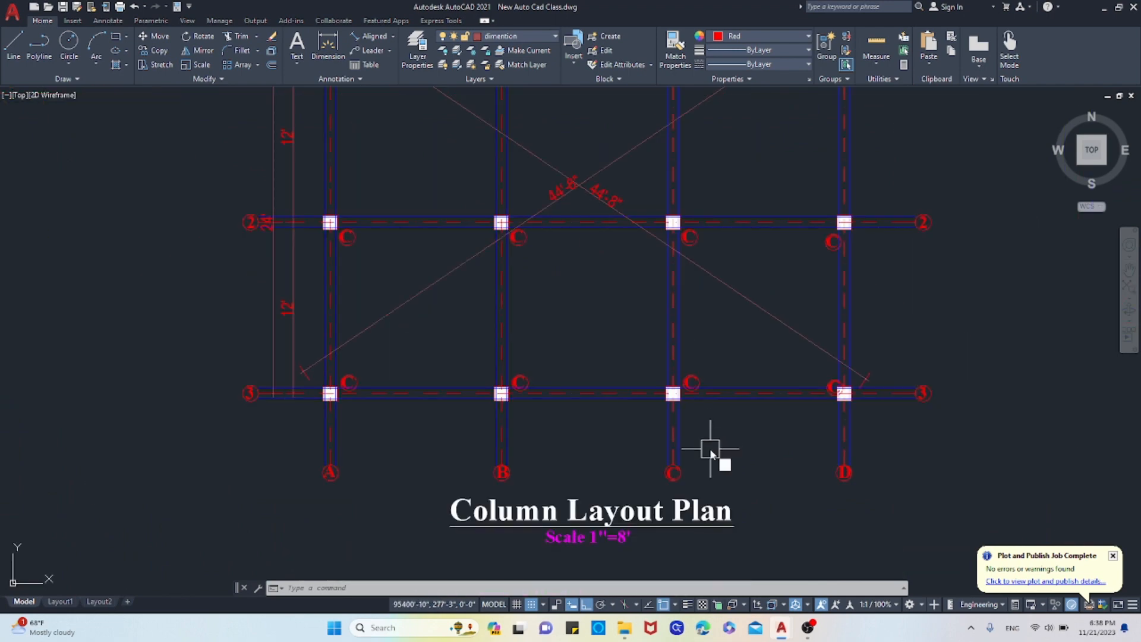
Trim the blue lines projecting below the grid line 3 columns at grid lines C, B and A.
type("tr")
key("Return")
scroll(674, 423, "up", 4)
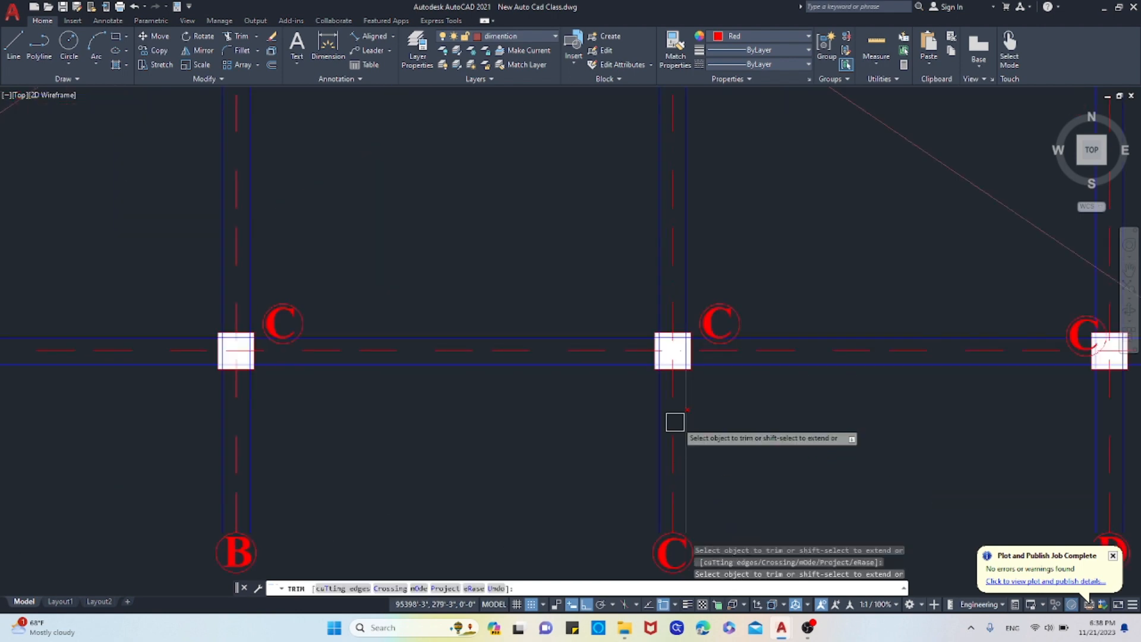
left_click(693, 415)
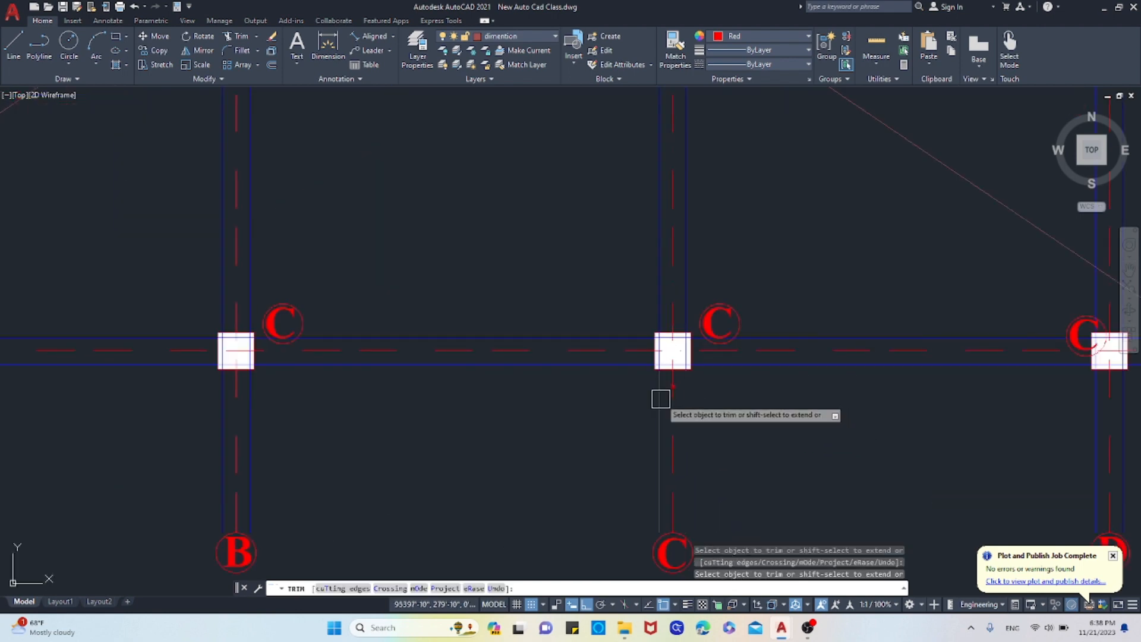
scroll(734, 409, "down", 2)
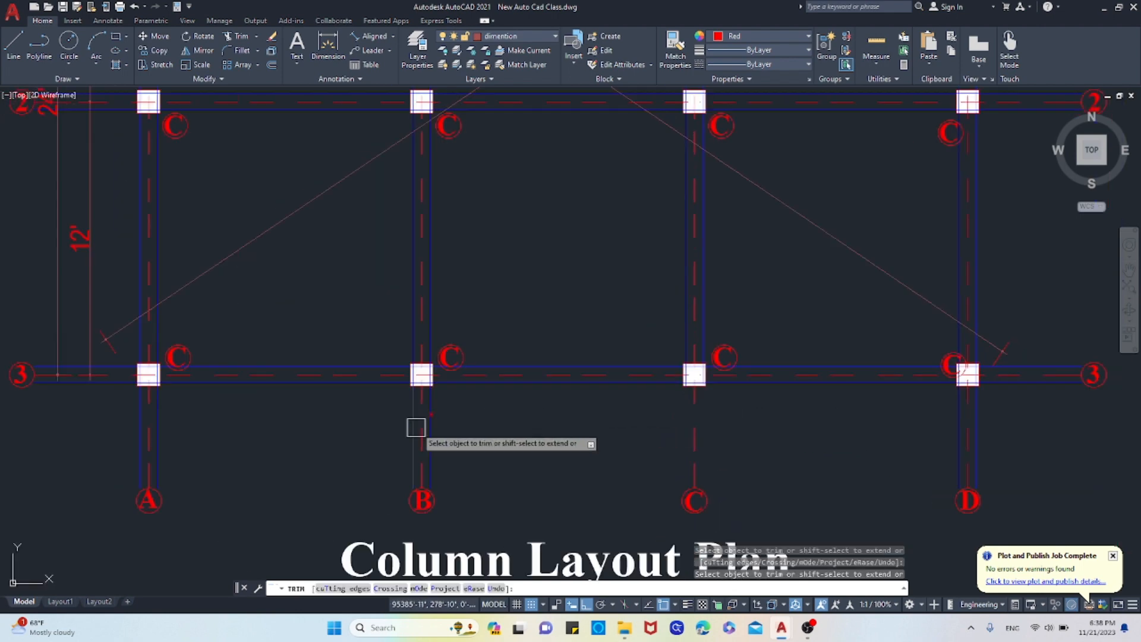
scroll(415, 427, "up", 4)
left_click(437, 420)
left_click(400, 392)
scroll(642, 401, "down", 2)
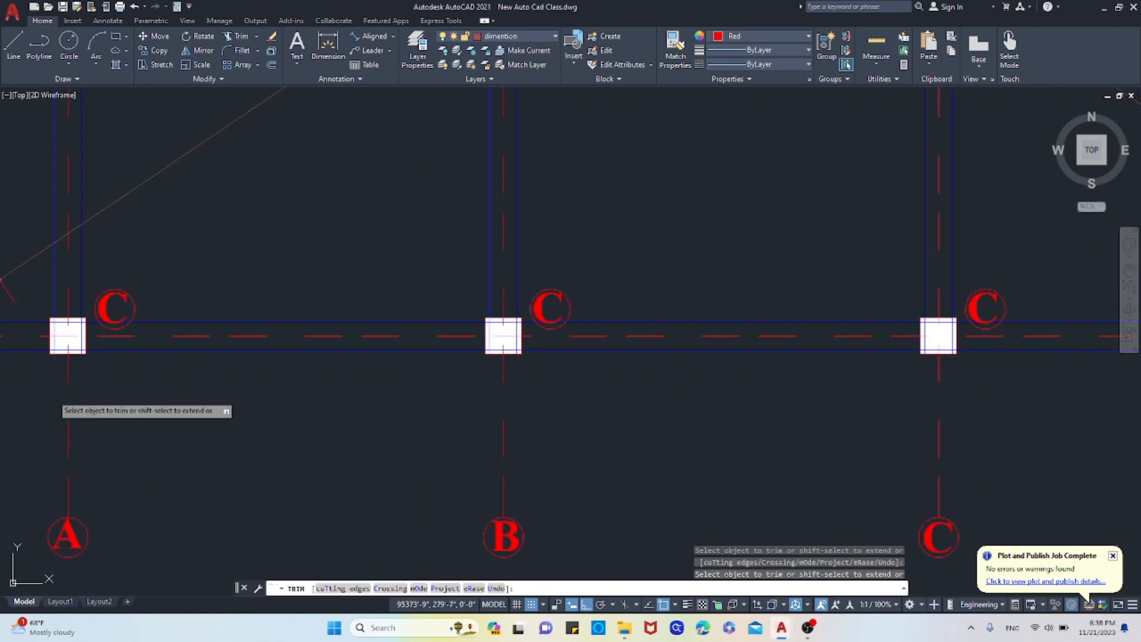
Trim the blue lines projecting left of the grid line A columns at grid lines 3, 2 and 1.
scroll(585, 425, "down", 6)
scroll(469, 428, "up", 8)
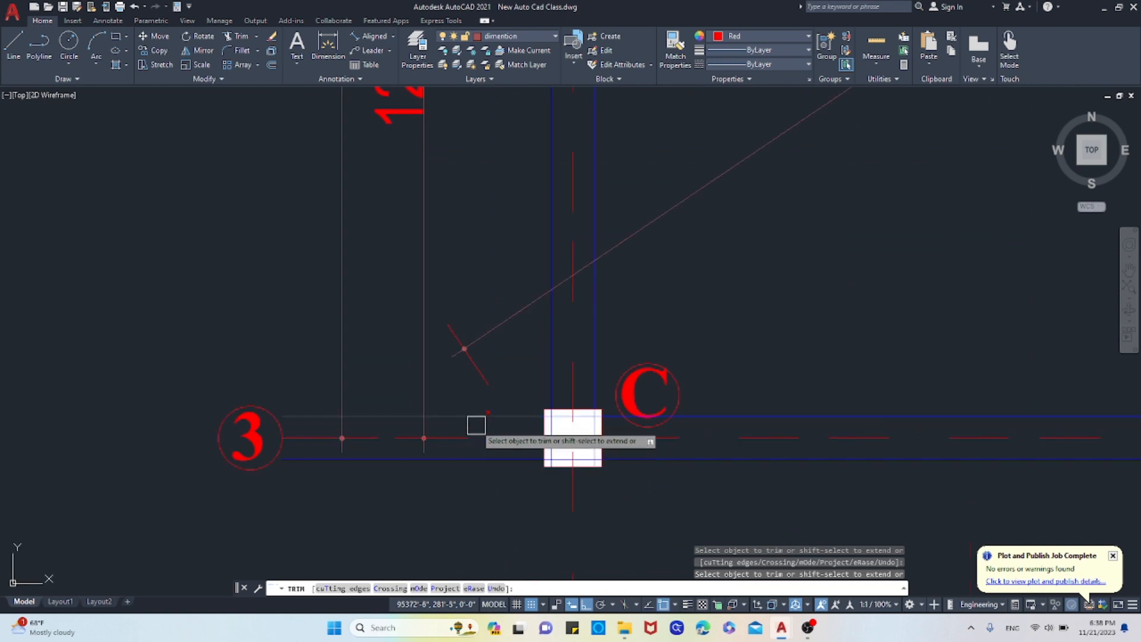
scroll(580, 339, "down", 5)
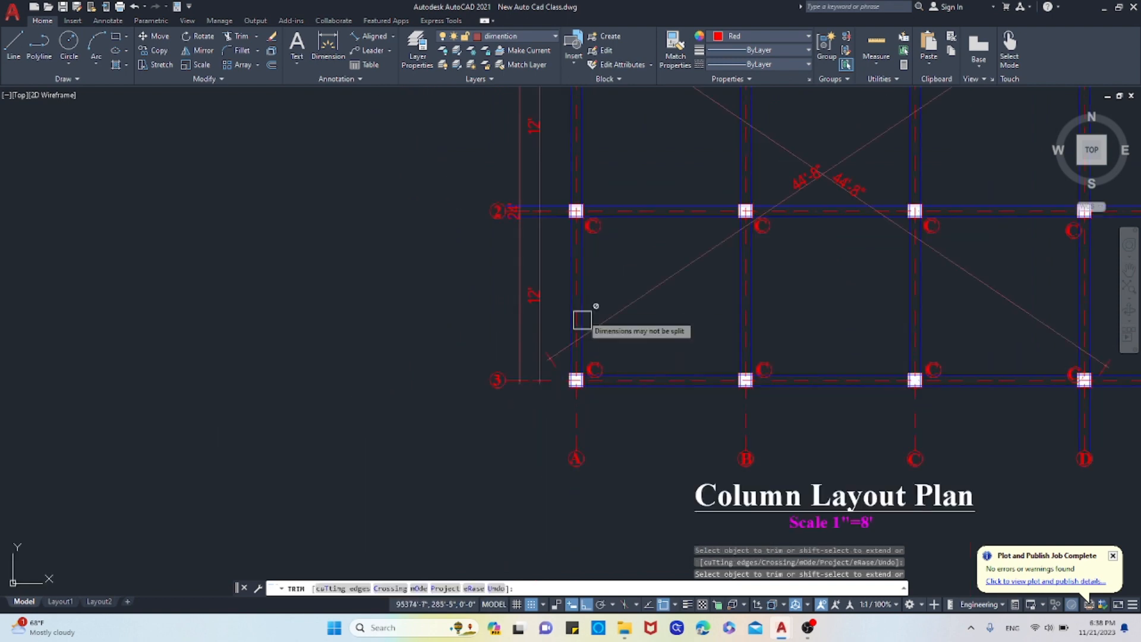
scroll(573, 240, "up", 5)
scroll(528, 155, "up", 5)
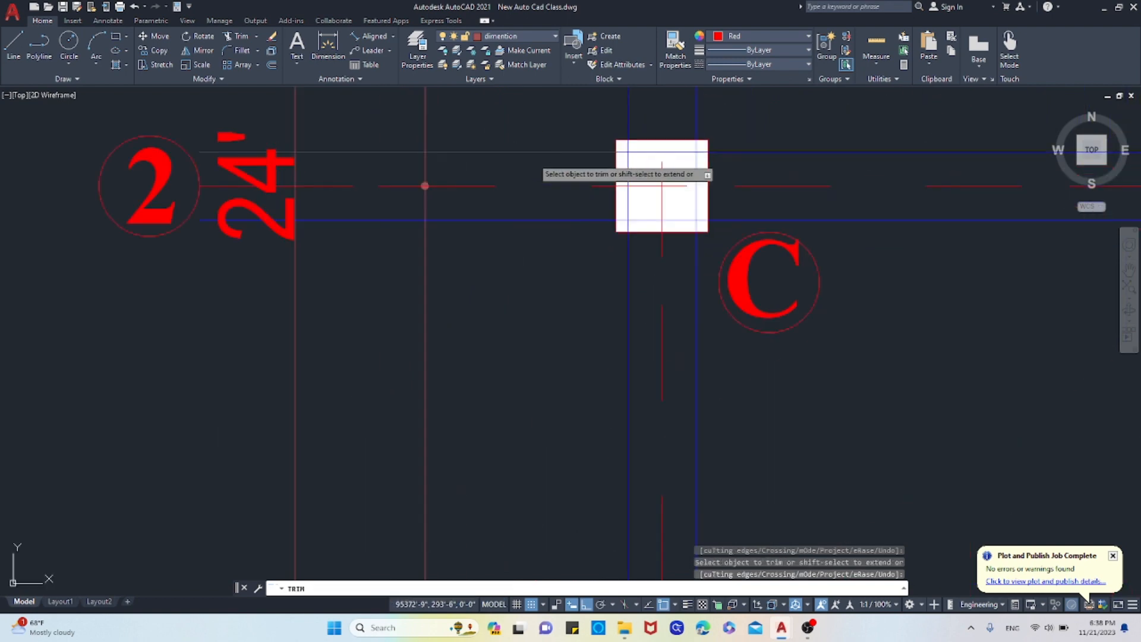
scroll(629, 351, "down", 6)
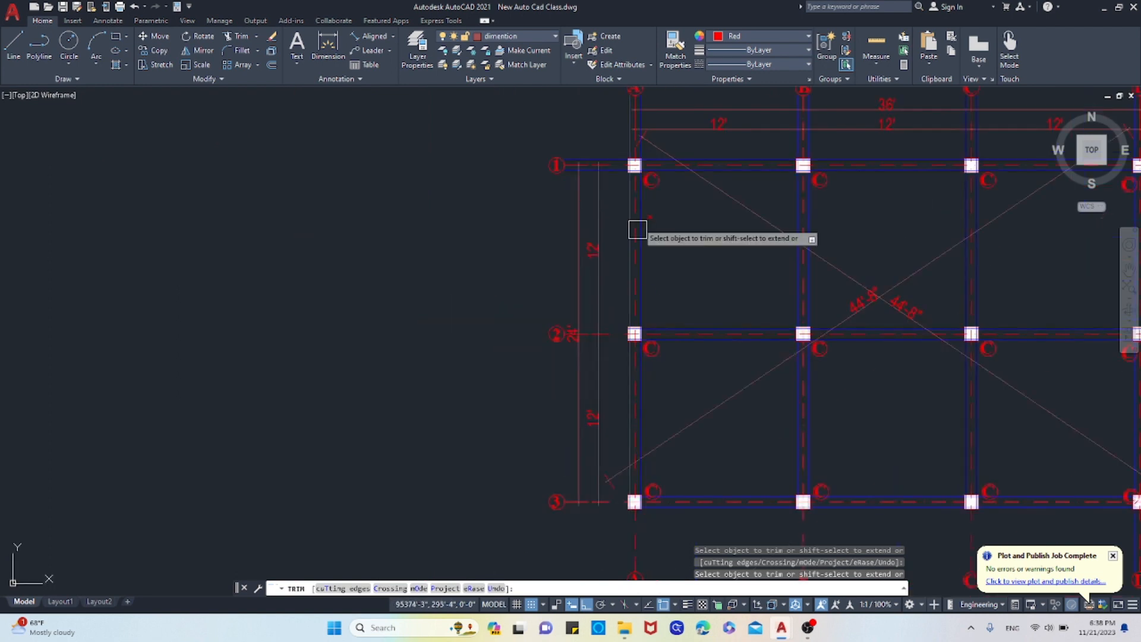
scroll(627, 172, "up", 5)
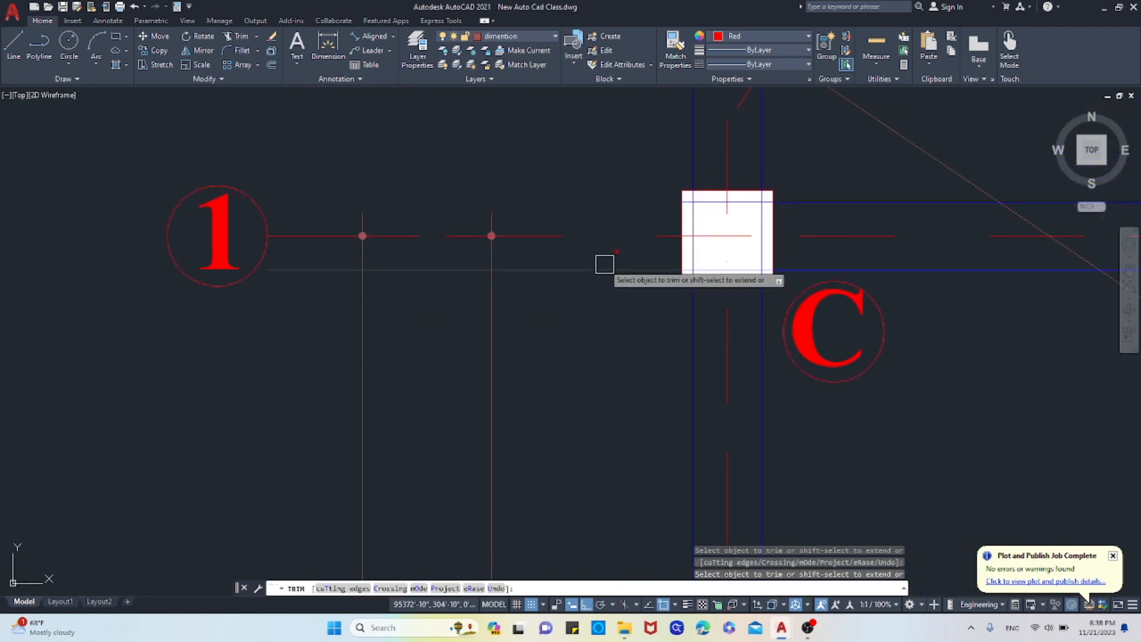
scroll(683, 255, "down", 4)
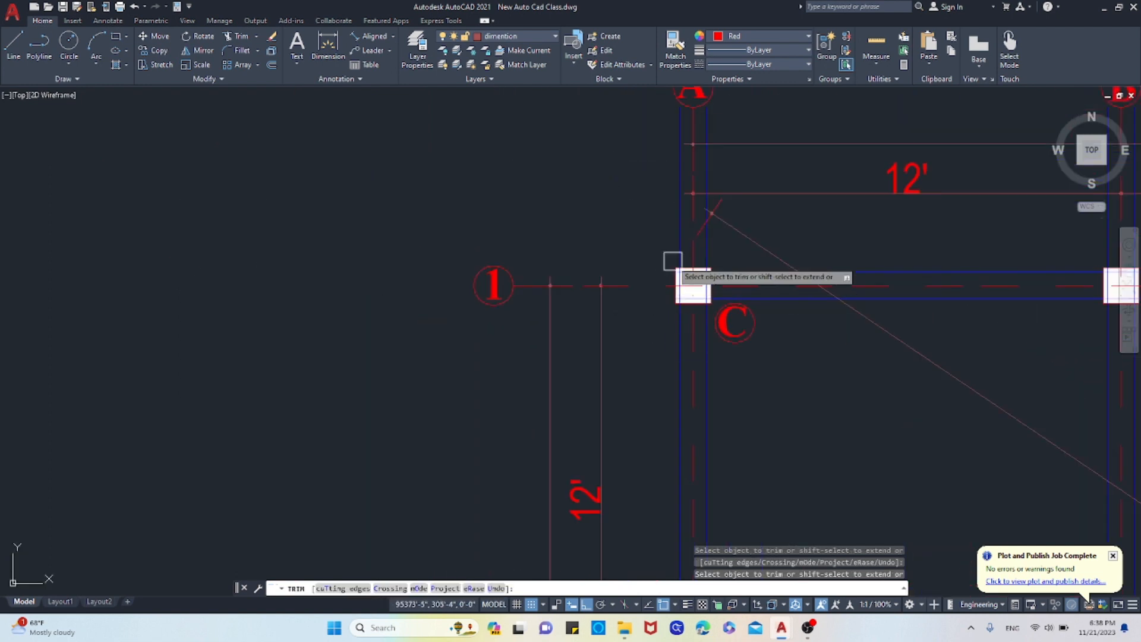
Trim the blue lines projecting above the grid line 1 columns at grid lines A and B.
scroll(672, 260, "up", 2)
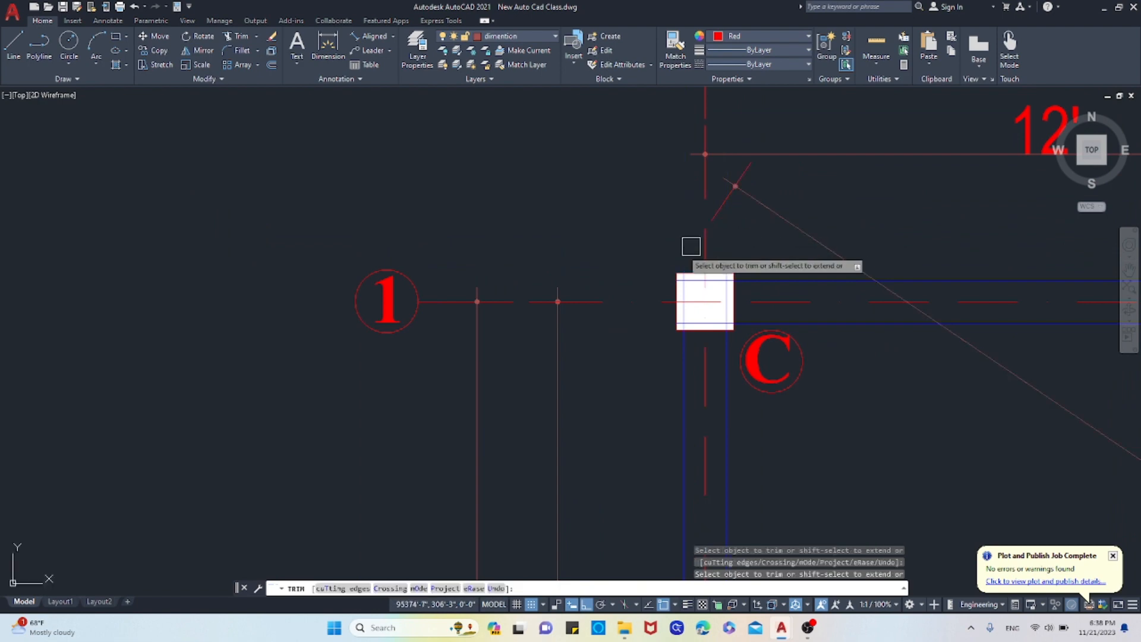
scroll(567, 312, "down", 4)
scroll(887, 292, "up", 4)
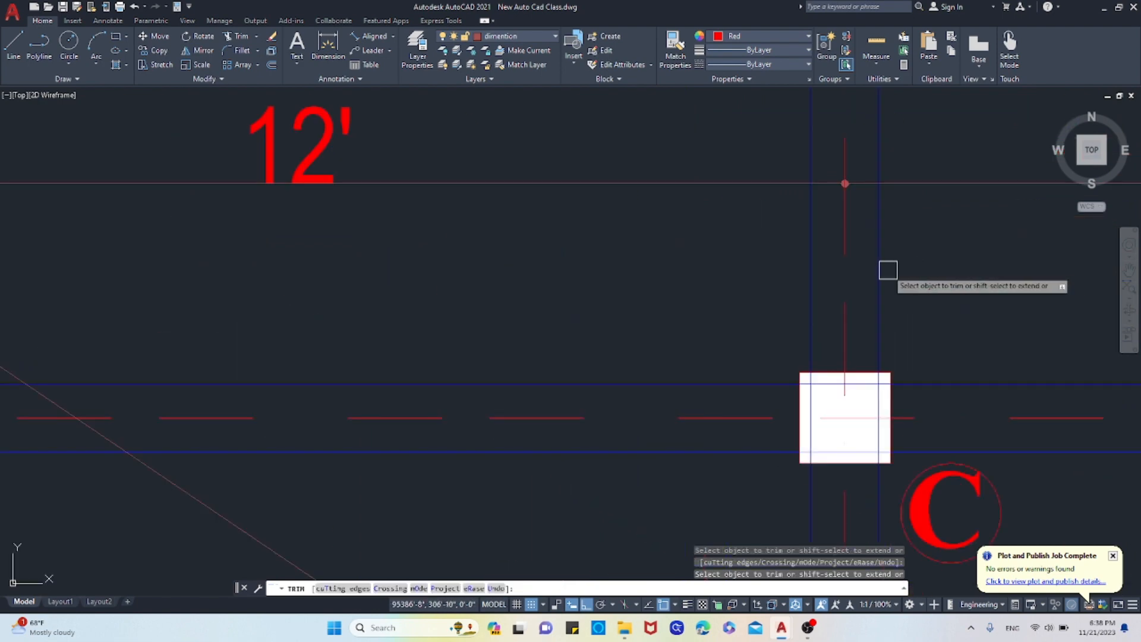
left_click(823, 267)
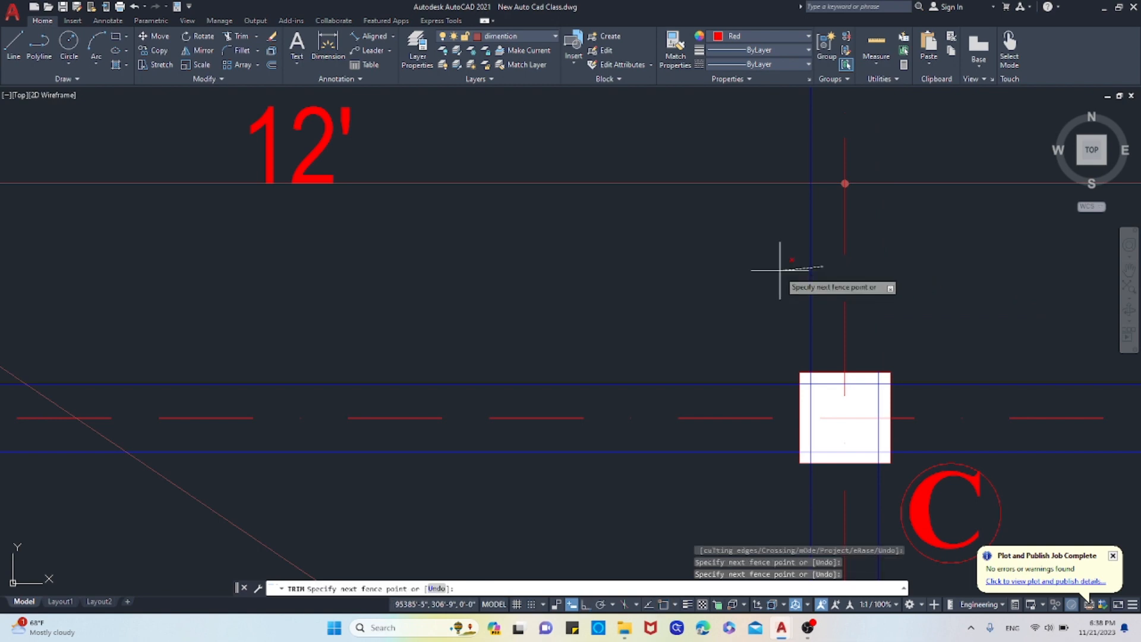
key("Return")
scroll(618, 305, "down", 5)
Trim the blue lines projecting above the grid line 1 columns at grid lines C and D.
scroll(749, 318, "up", 4)
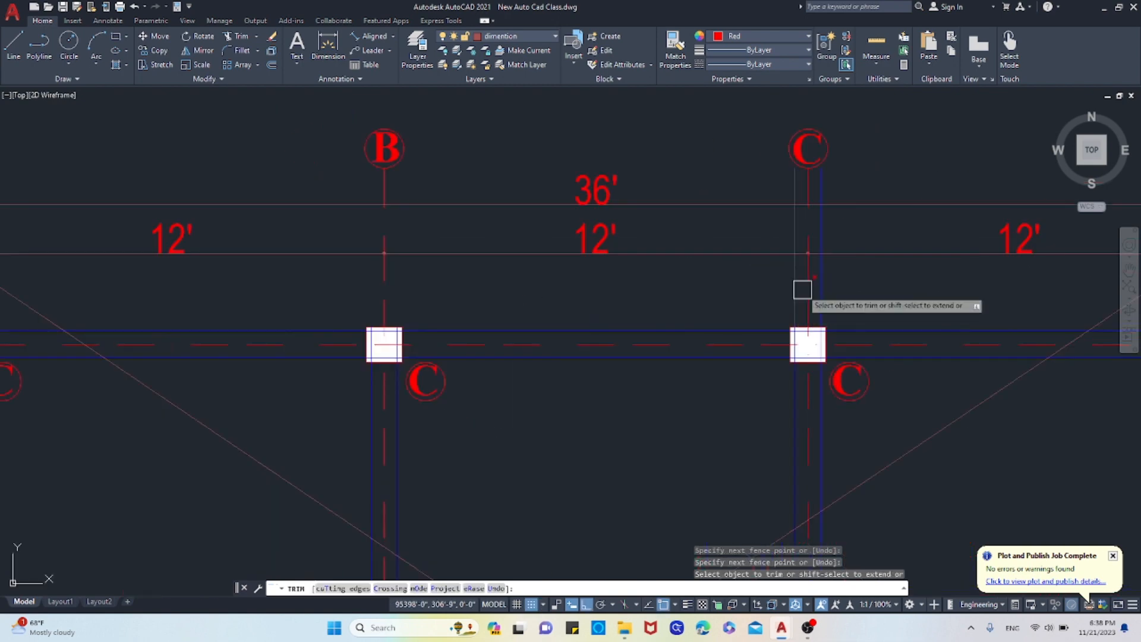
left_click(792, 285)
left_click(821, 280)
scroll(700, 297, "down", 5)
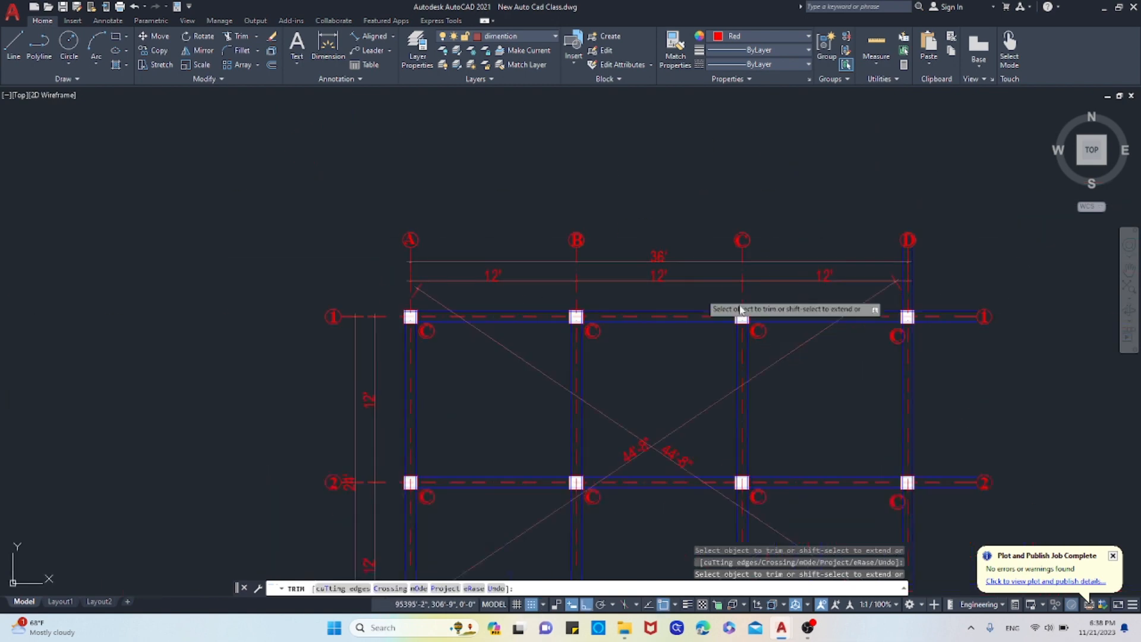
scroll(909, 318, "up", 6)
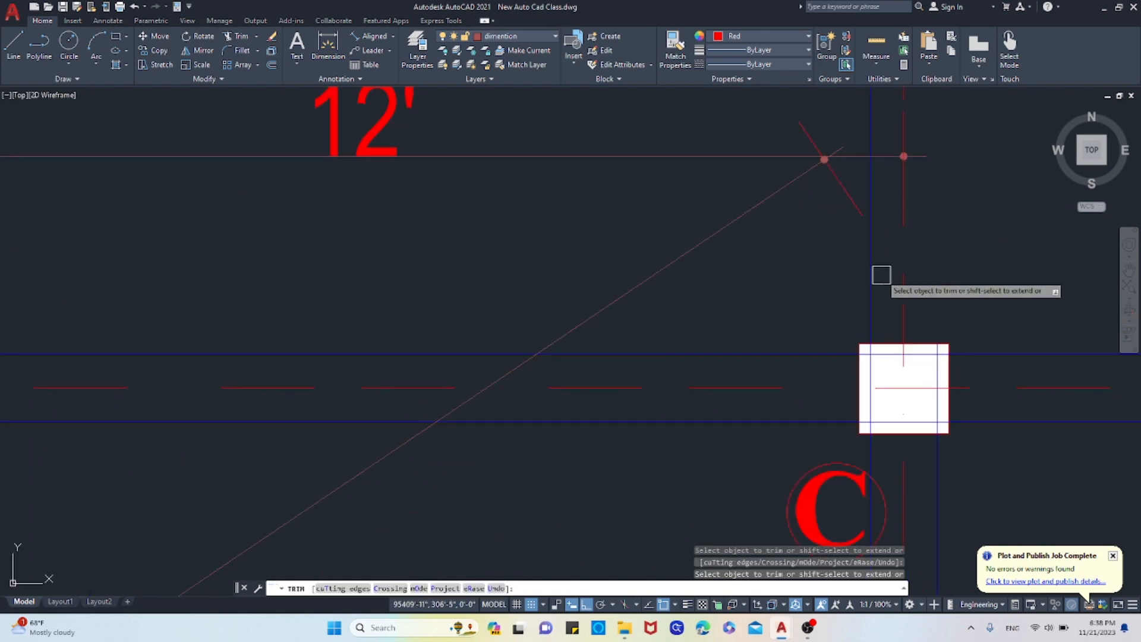
left_click(872, 275)
scroll(853, 298, "down", 5)
Trim the blue lines projecting right of the grid line D columns at grid lines 1, 2 and 3, and end Trim.
scroll(856, 310, "up", 5)
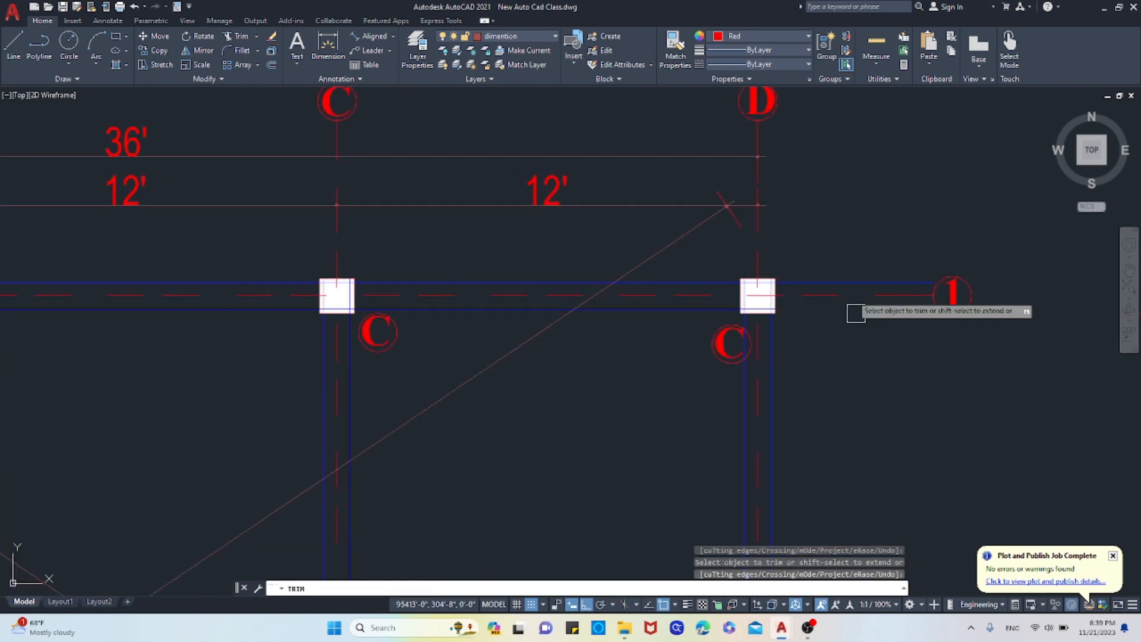
left_click(843, 282)
scroll(824, 220, "down", 3)
scroll(826, 339, "up", 2)
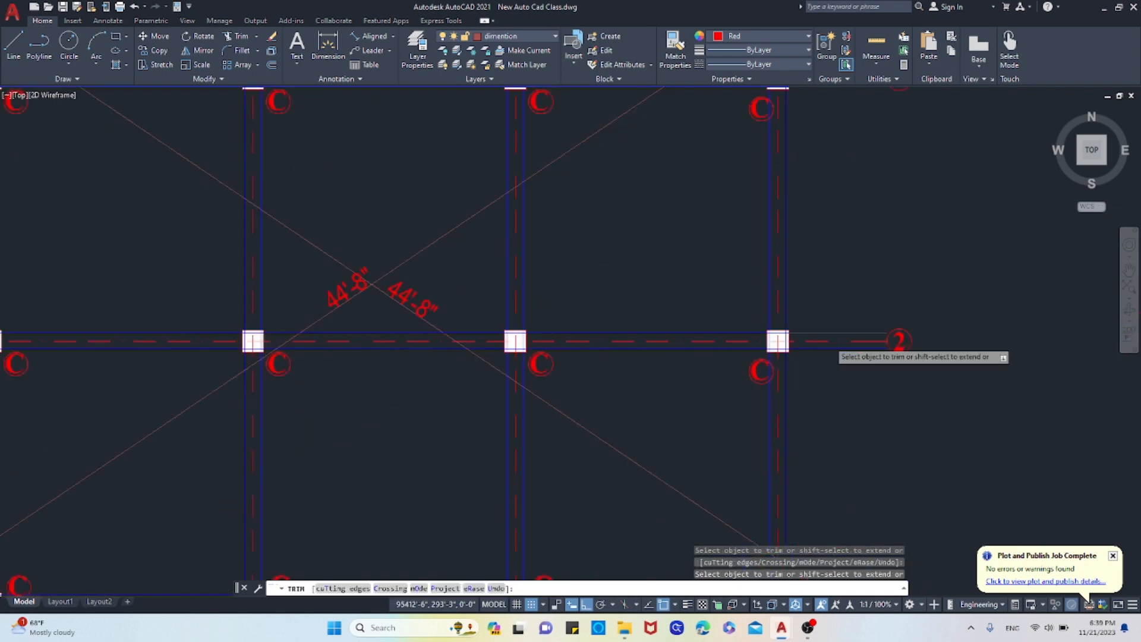
scroll(828, 340, "up", 2)
left_click(840, 326)
scroll(806, 294, "down", 6)
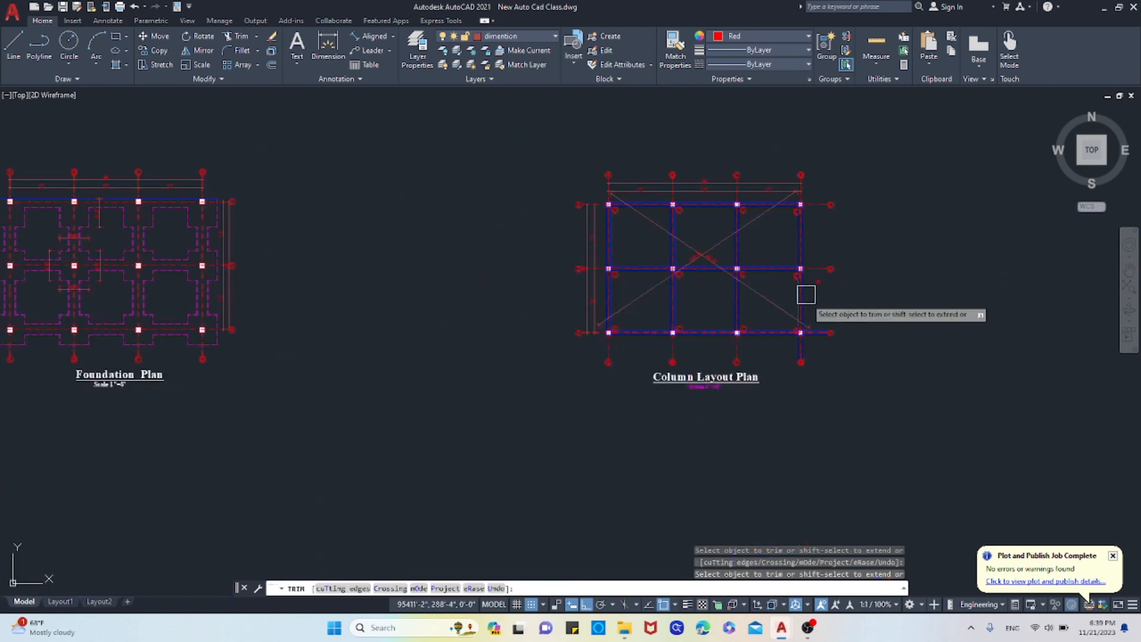
scroll(805, 294, "up", 6)
left_click(802, 311)
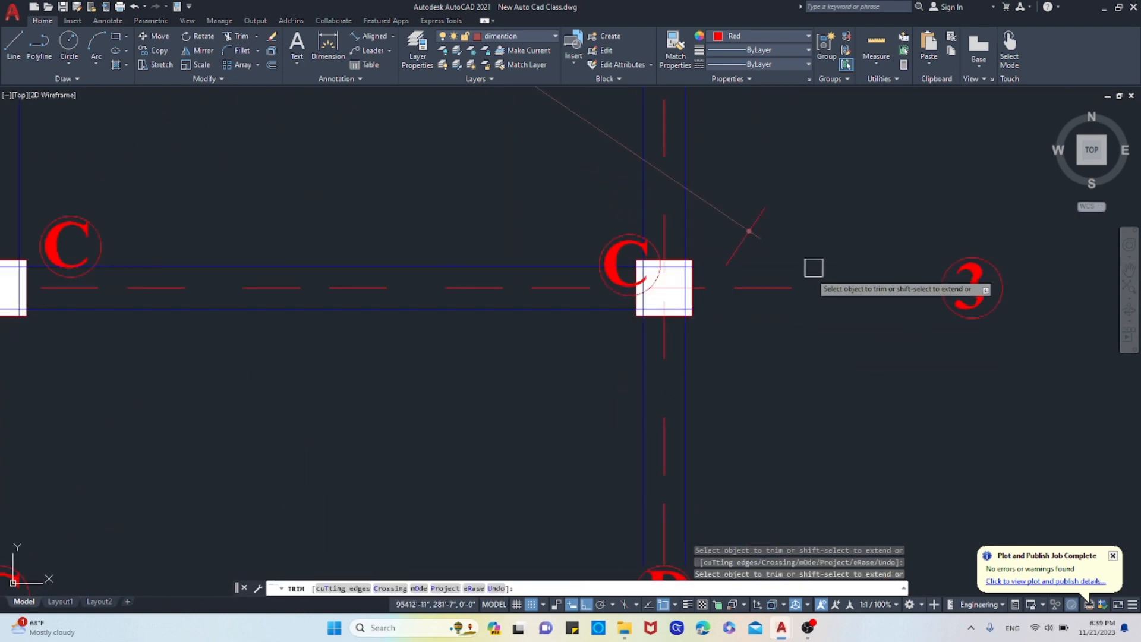
scroll(813, 267, "down", 7)
key("Escape")
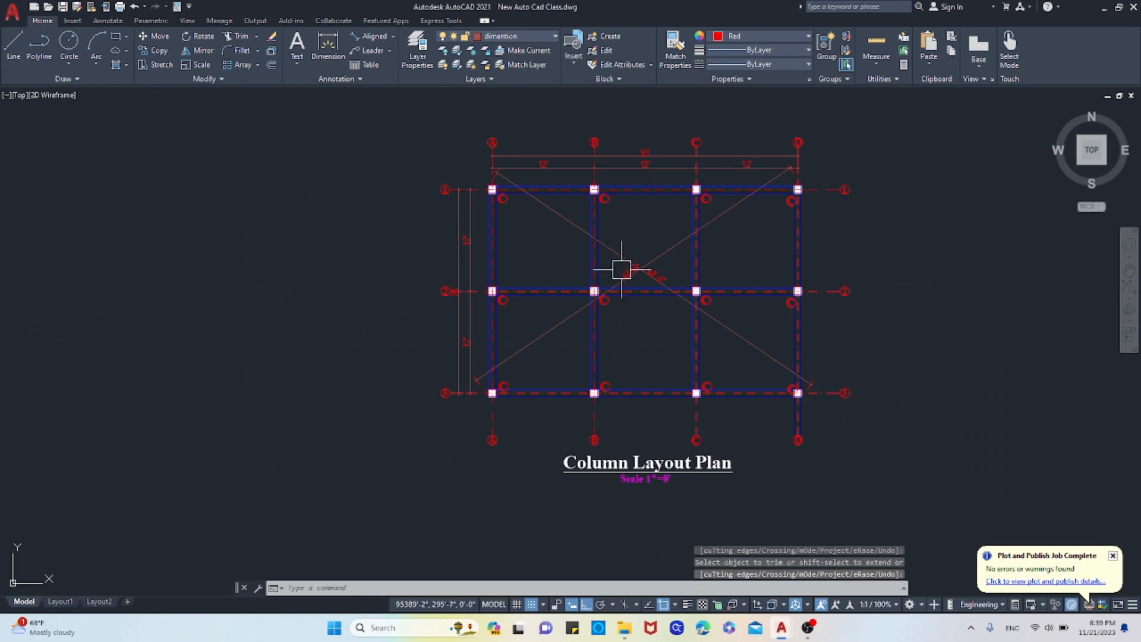
Delete the two crossing diagonal dimensions from the copied plan.
scroll(628, 271, "up", 6)
left_click(685, 257)
left_click(625, 230)
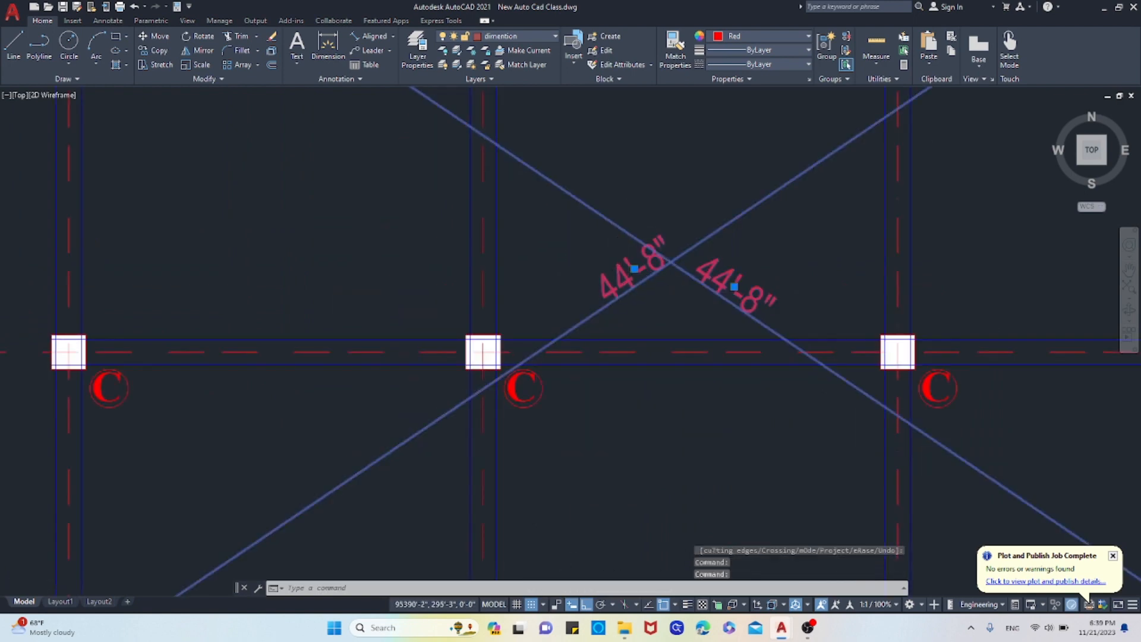
scroll(623, 278, "down", 2)
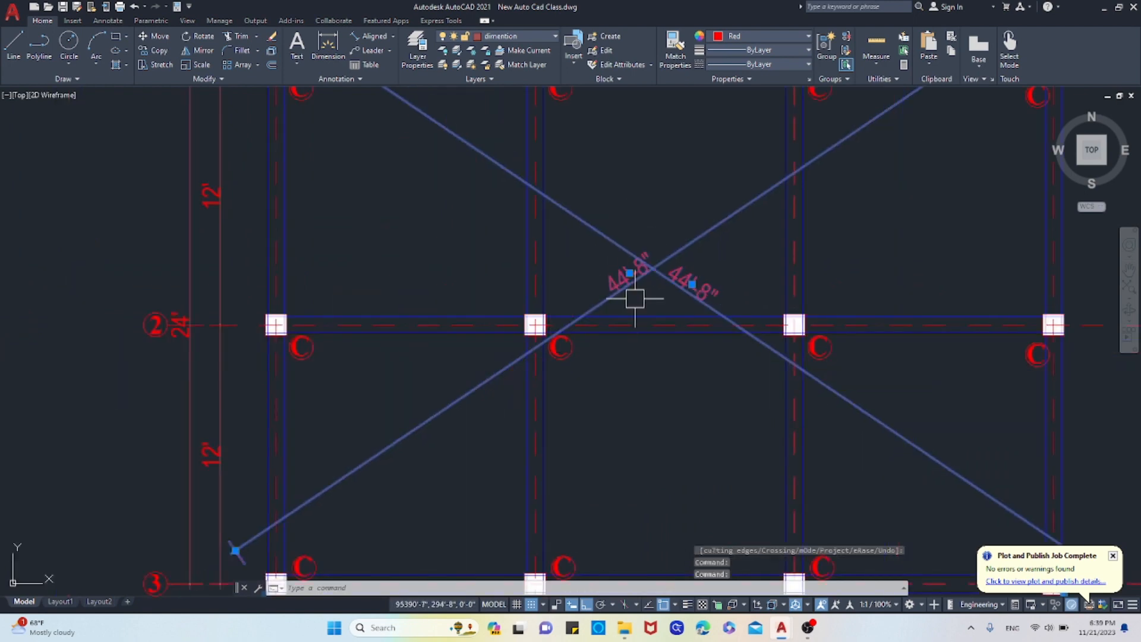
key("Delete")
scroll(652, 335, "down", 4)
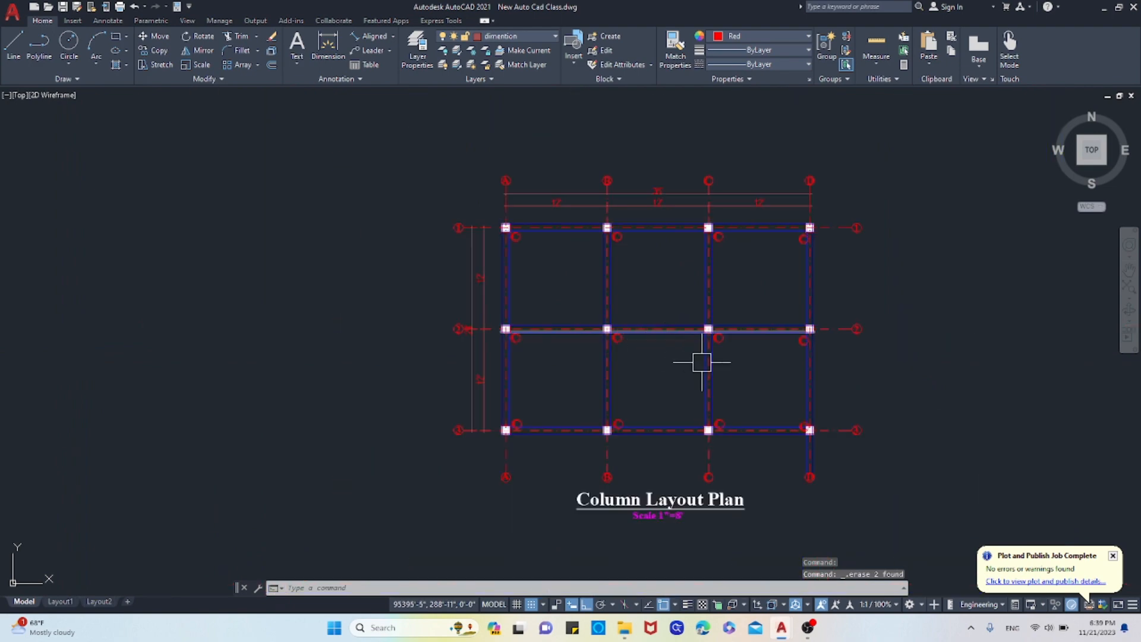
Delete the circled C tags beside the grid line 2 columns at grid lines C and D.
scroll(701, 361, "up", 8)
left_click(693, 215)
scroll(594, 344, "down", 5)
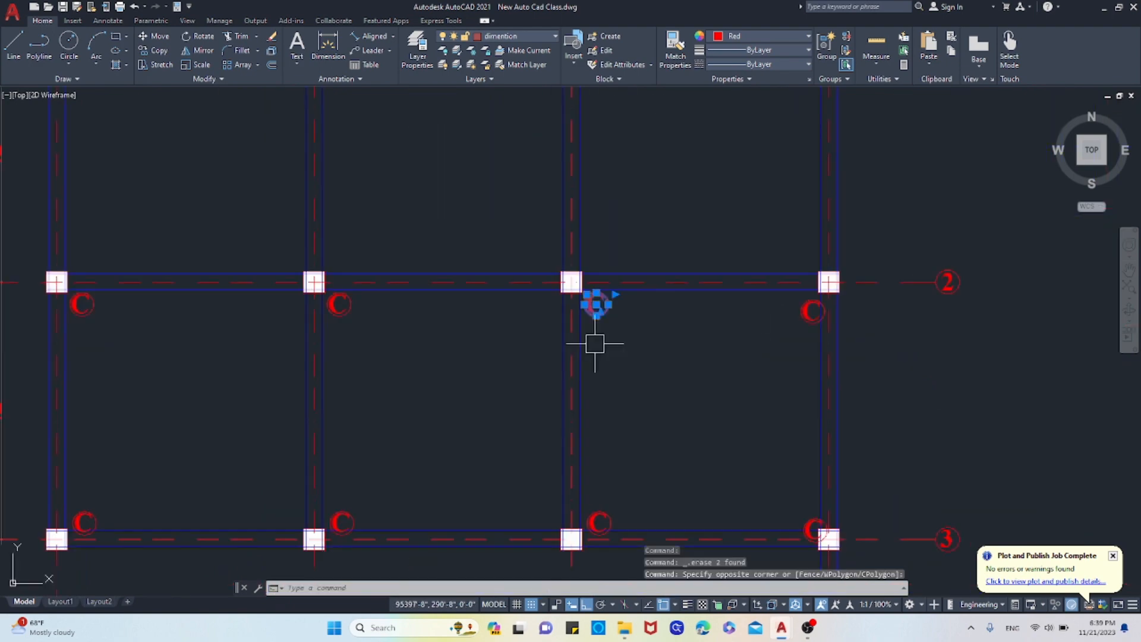
scroll(790, 315, "up", 4)
left_click(819, 355)
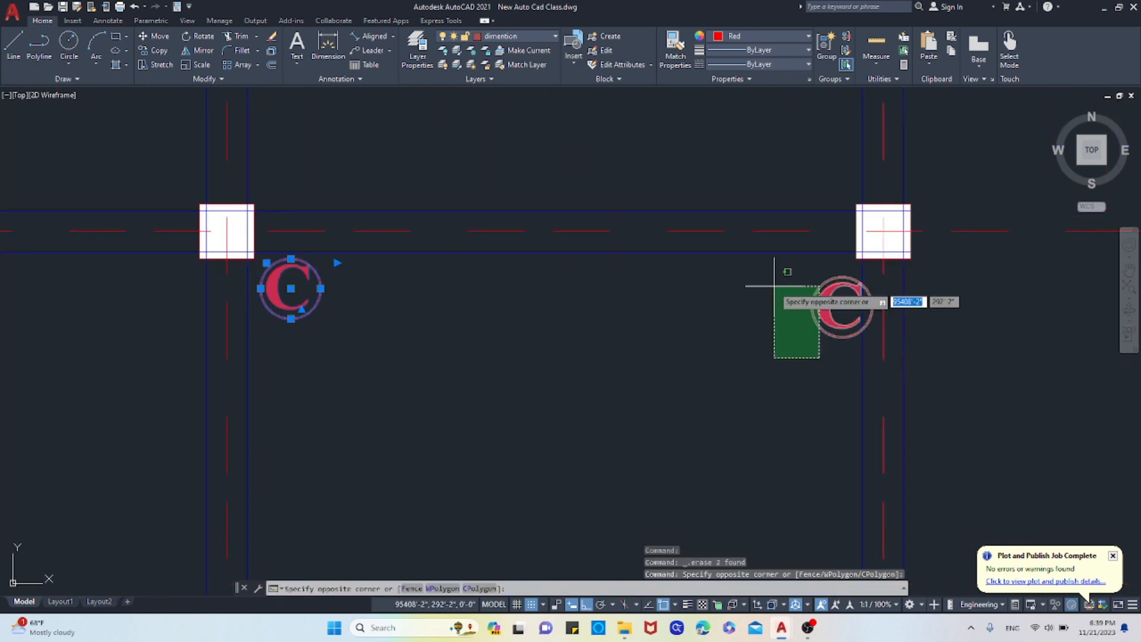
left_click(773, 285)
key("Delete")
scroll(790, 294, "down", 5)
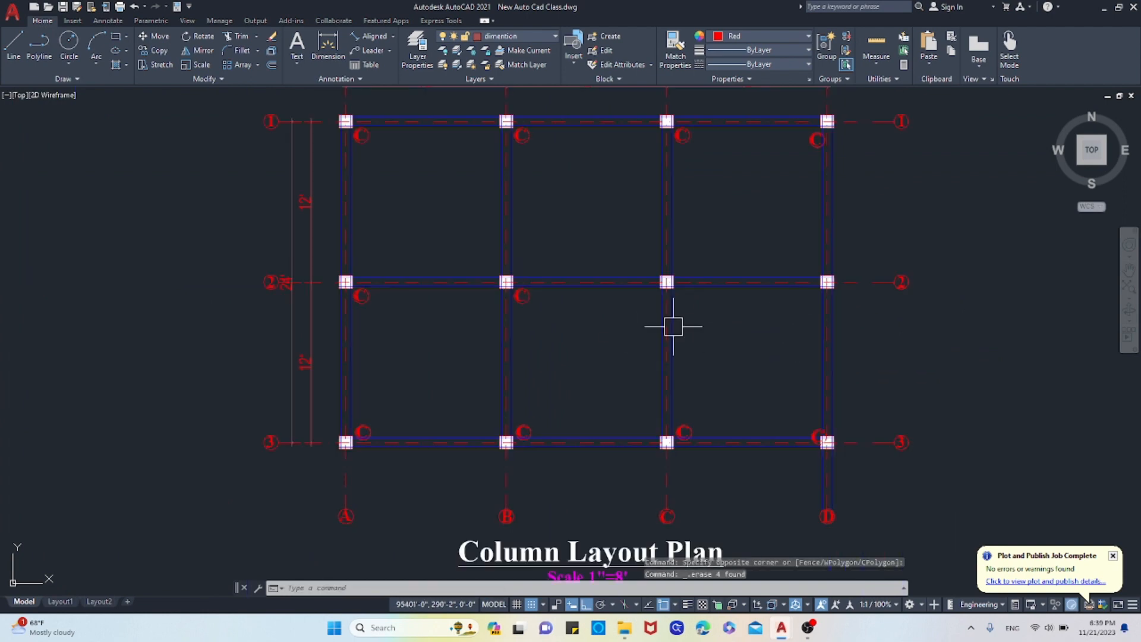
Delete the circled C tags beside the grid line 2 columns at grid lines B and A.
scroll(543, 327, "up", 3)
left_click(558, 318)
left_click(508, 270)
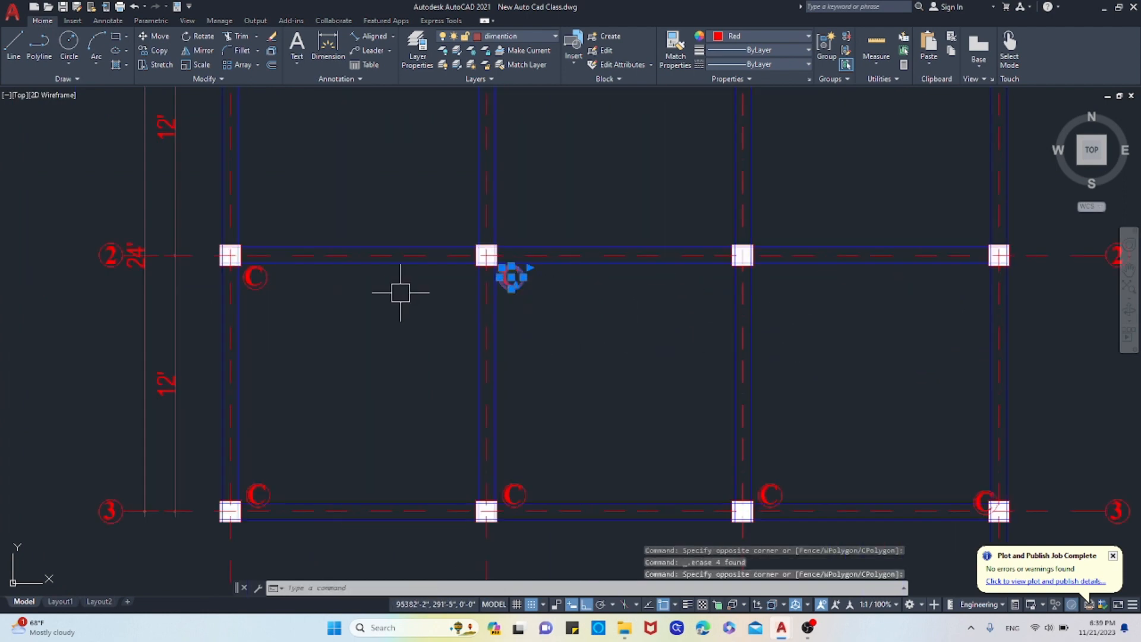
left_click(300, 296)
left_click(250, 275)
key("Delete")
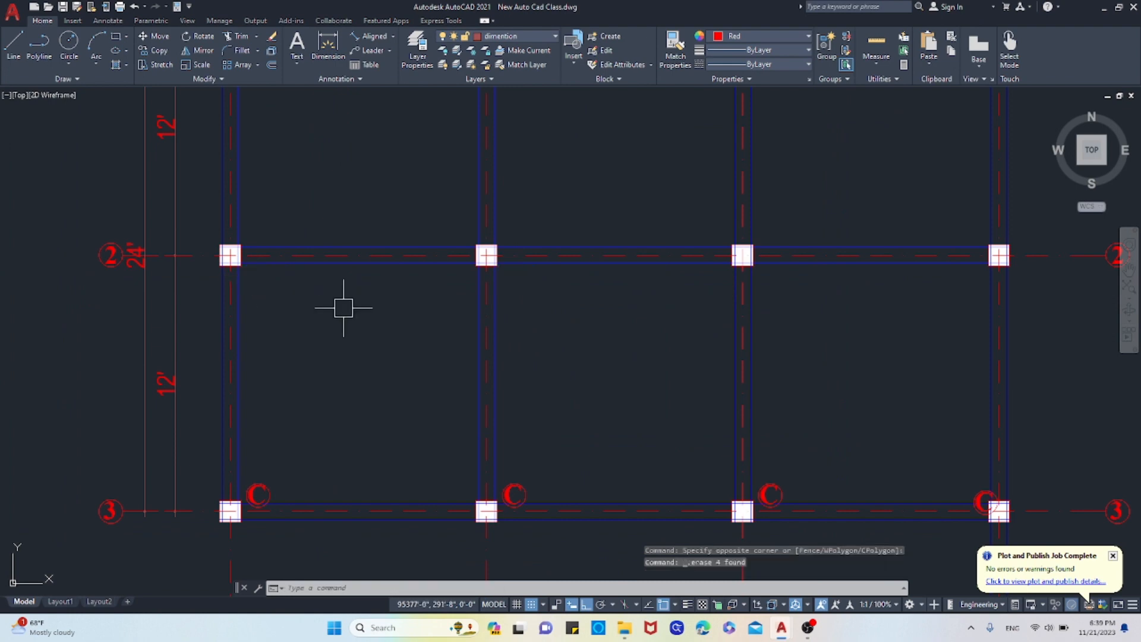
Delete the circled C tags beside the grid line 3 columns at grid lines A and B.
scroll(276, 494, "up", 3)
left_click(293, 497)
left_click(237, 452)
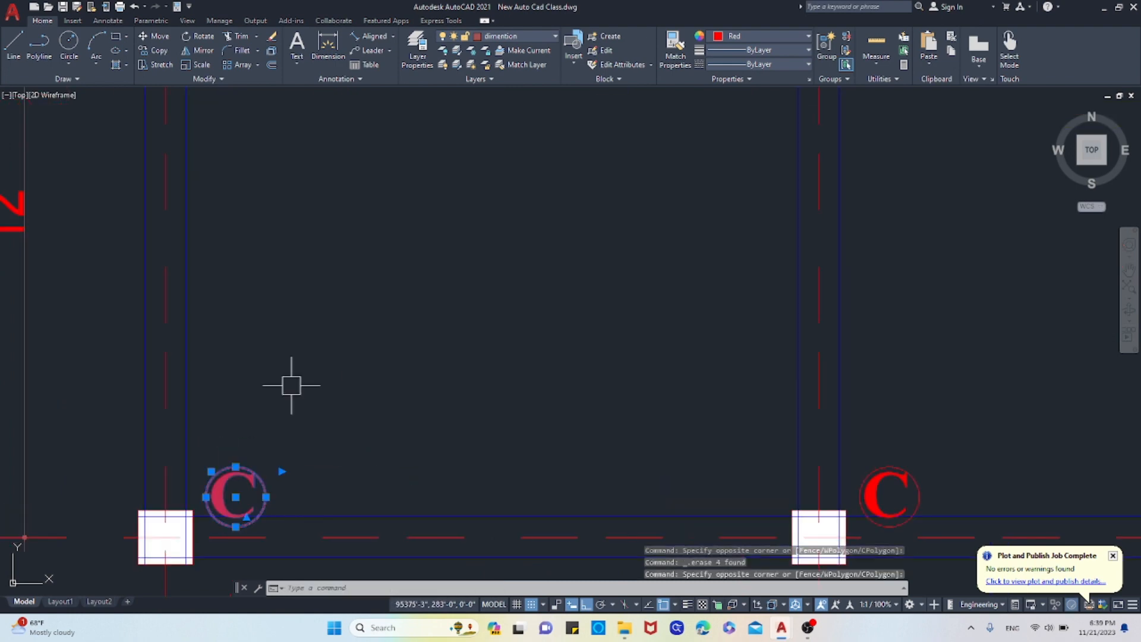
scroll(385, 351, "down", 3)
scroll(523, 386, "up", 3)
left_click(544, 389)
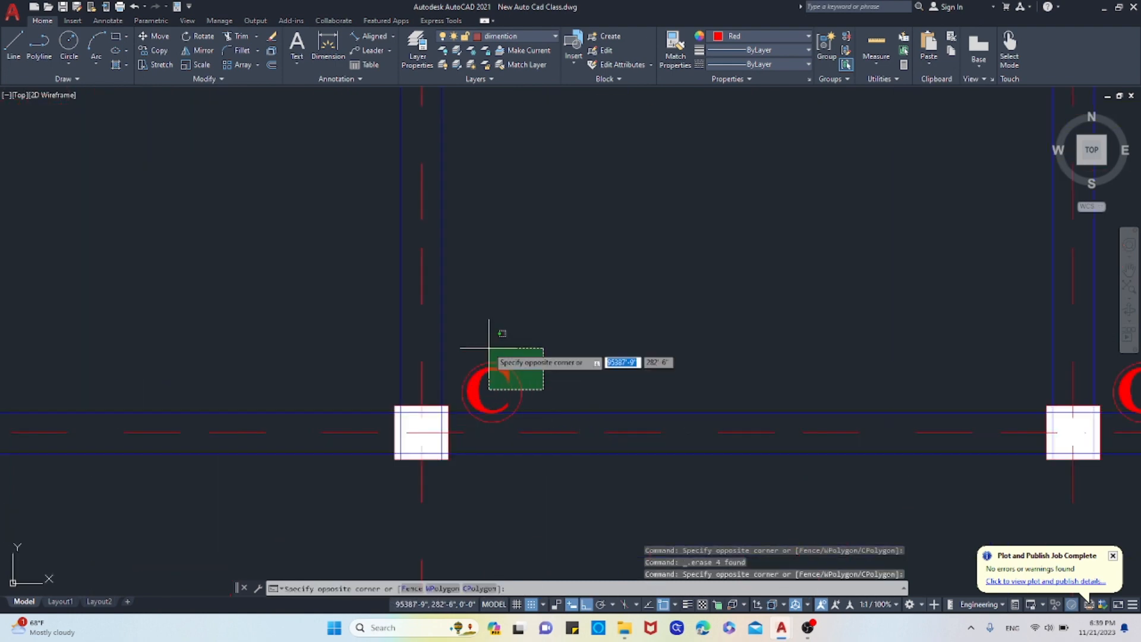
left_click(426, 337)
scroll(535, 368, "down", 5)
key("Delete")
Delete the circled C tags beside the grid line 3 columns at grid lines C and D.
scroll(572, 364, "up", 5)
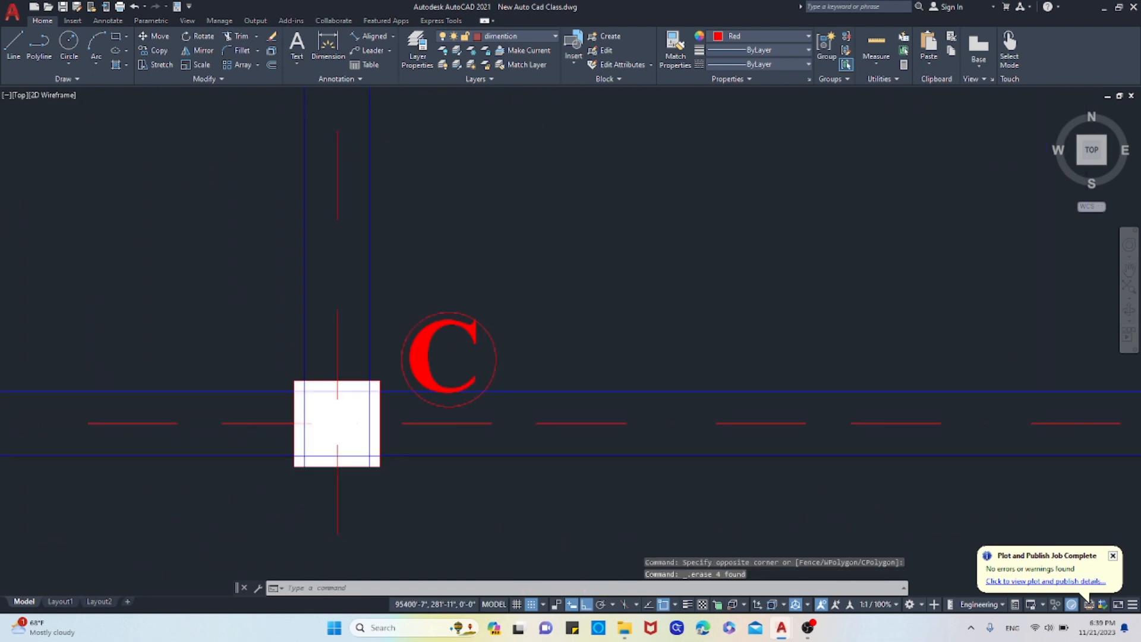
left_click(538, 347)
left_click(286, 224)
key("Delete")
scroll(400, 317, "down", 3)
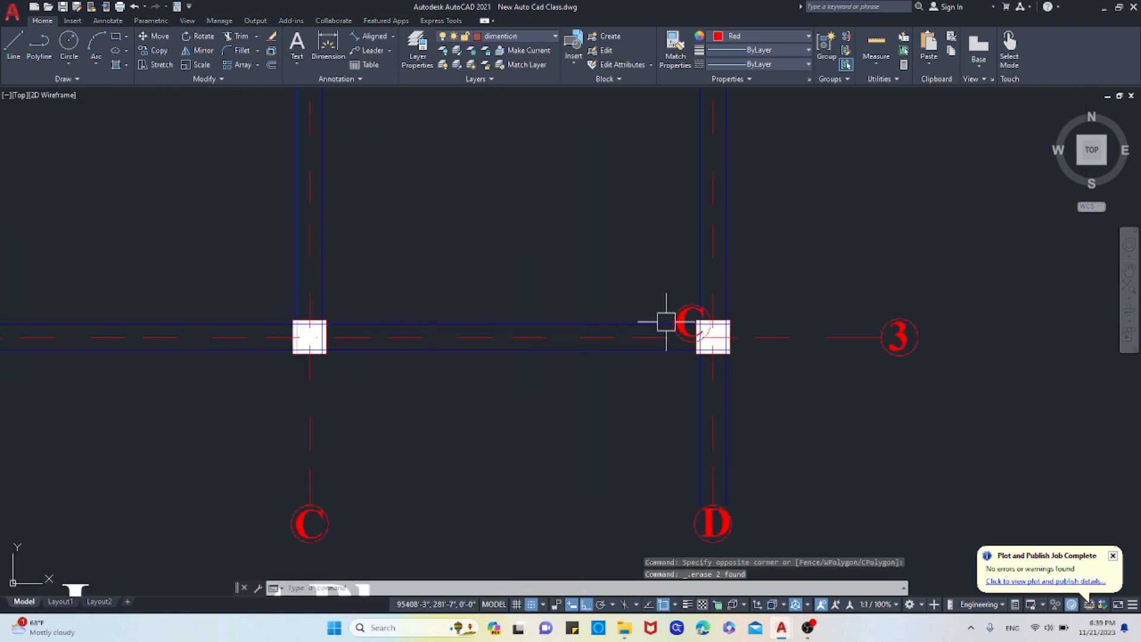
scroll(666, 322, "up", 6)
left_click(594, 224)
key("Delete")
scroll(611, 387, "down", 8)
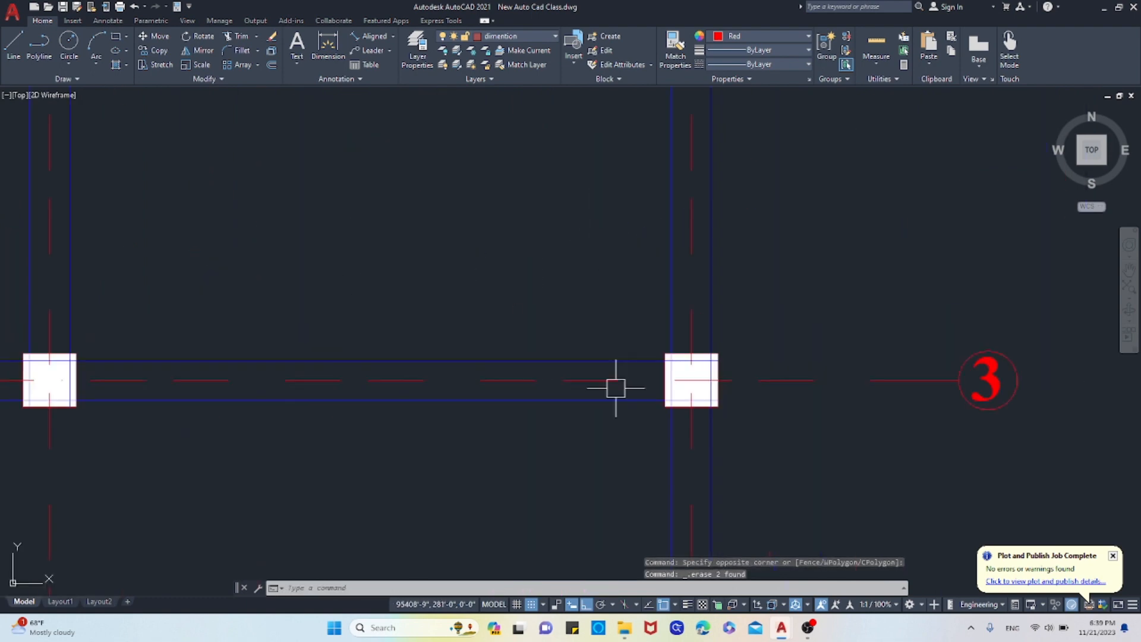
Delete the circled C tags beside the grid line 1 columns at grid lines C and D.
scroll(578, 244, "up", 8)
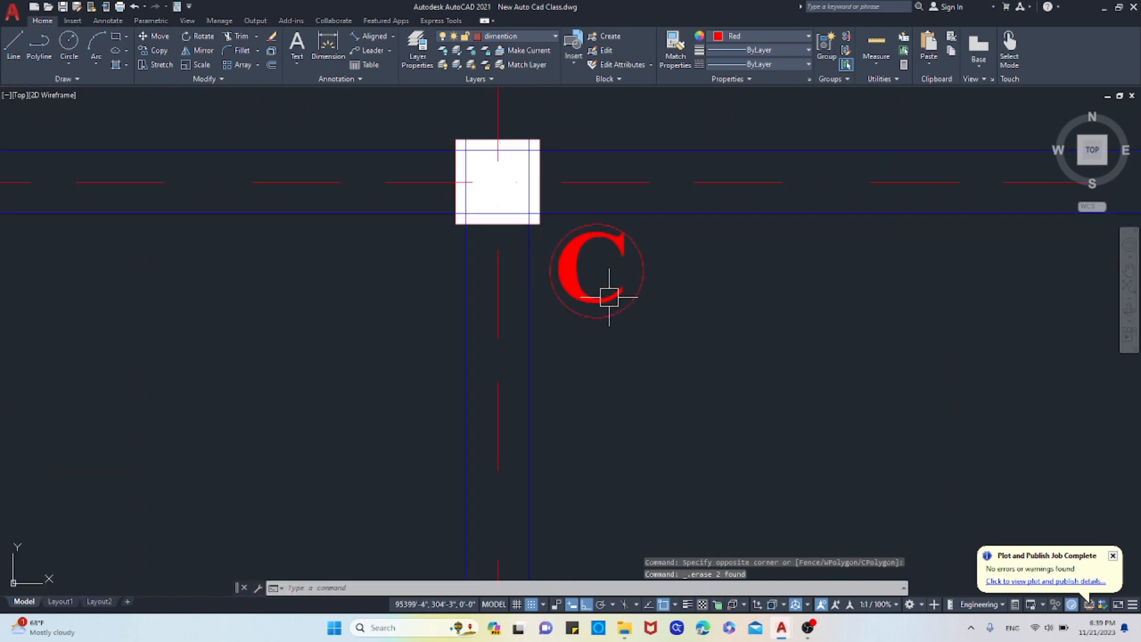
left_click(637, 356)
left_click(567, 278)
key("Delete")
scroll(684, 331, "down", 4)
scroll(827, 339, "up", 6)
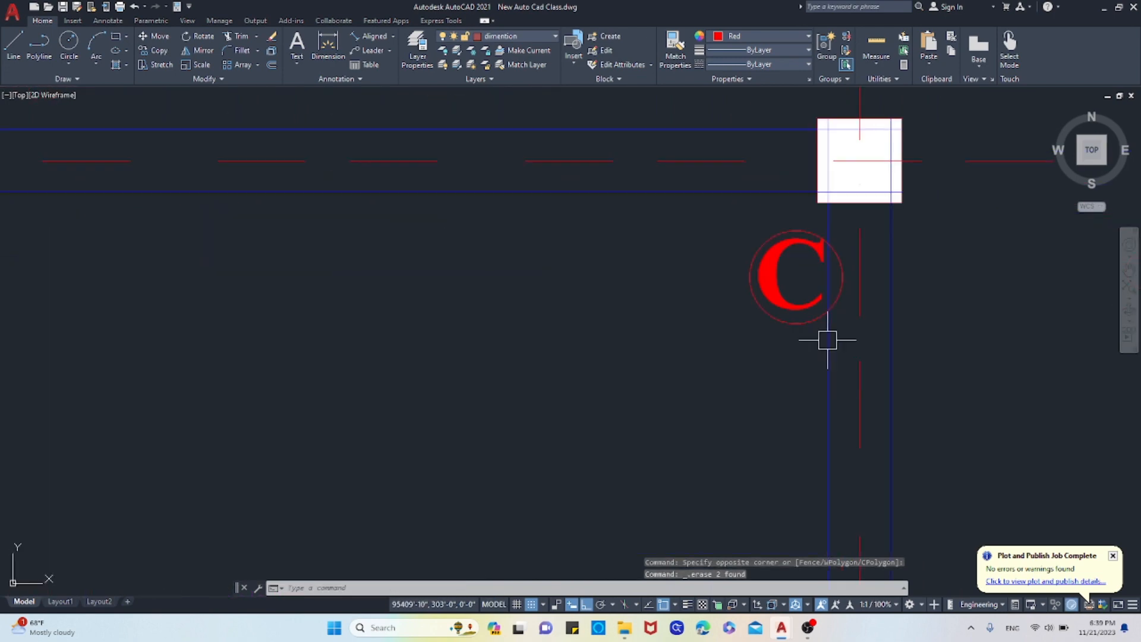
left_click(790, 351)
left_click(716, 273)
key("Delete")
scroll(810, 301, "down", 6)
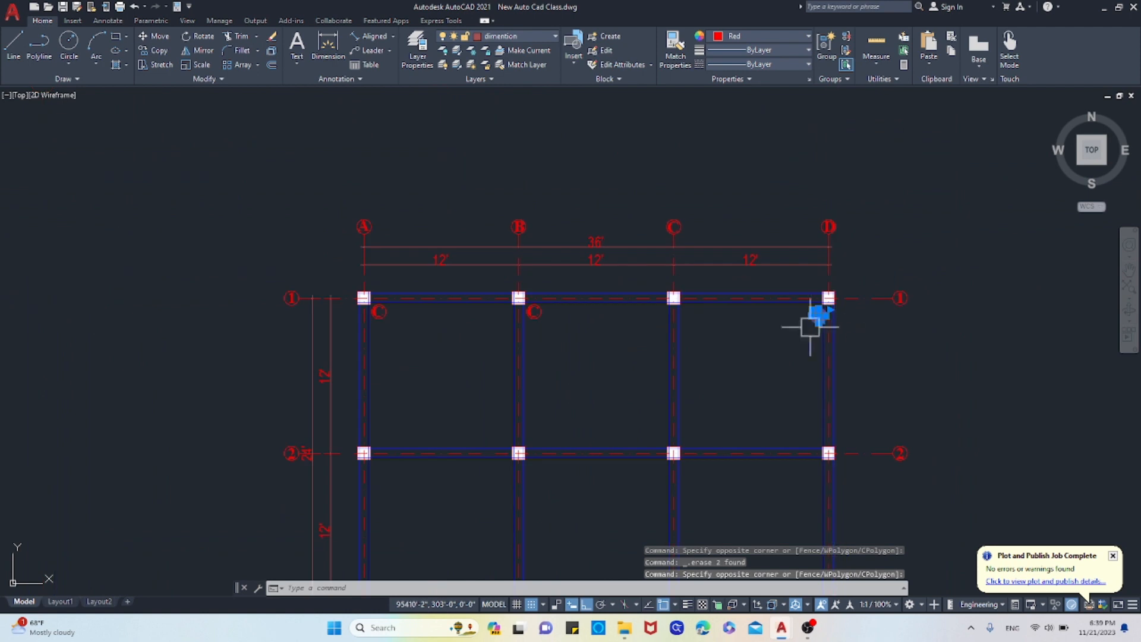
Delete the circled C tag beside the grid line 1 column at grid line B.
scroll(560, 331, "up", 4)
left_click(547, 322)
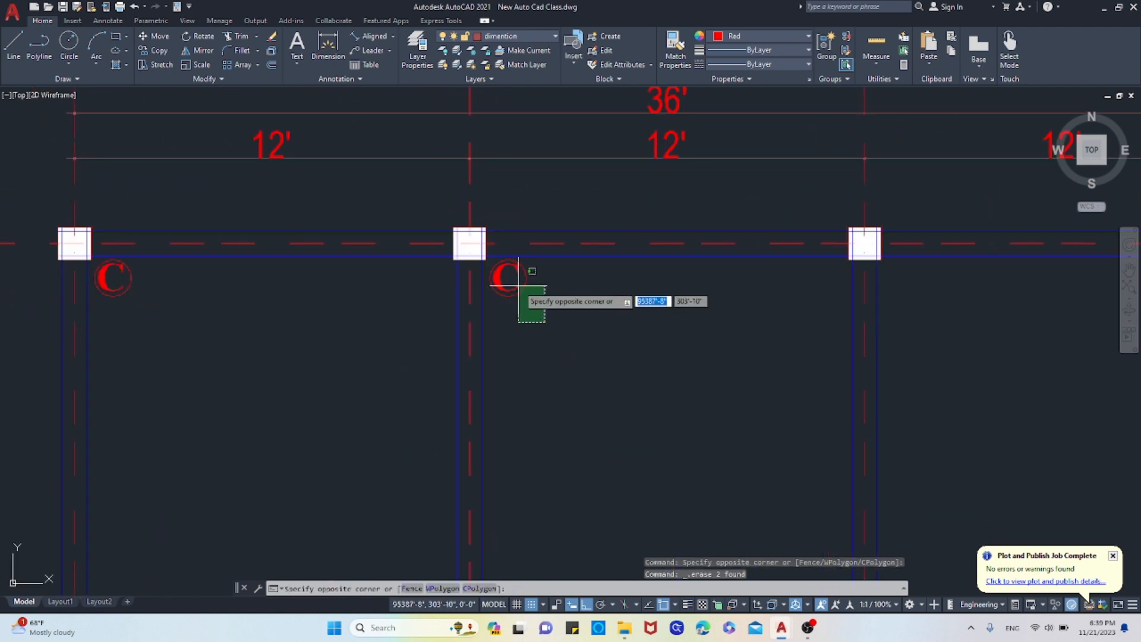
left_click(488, 255)
scroll(540, 324, "down", 4)
scroll(540, 326, "up", 4)
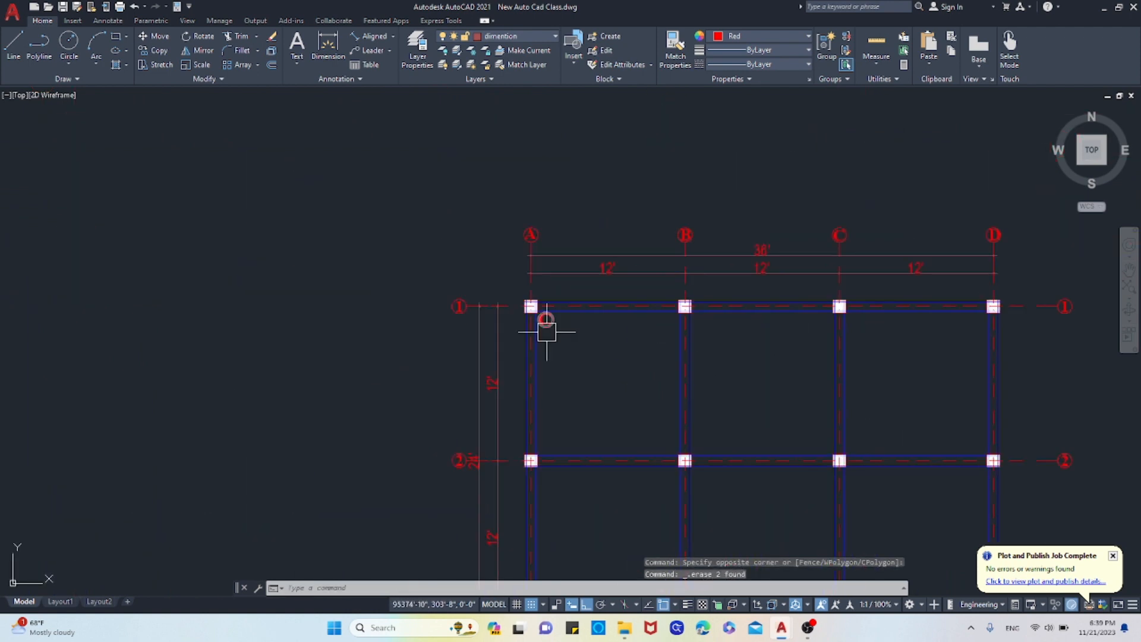
Delete the circled C tag beside the column at grid lines A and 1.
left_click(569, 342)
left_click(525, 289)
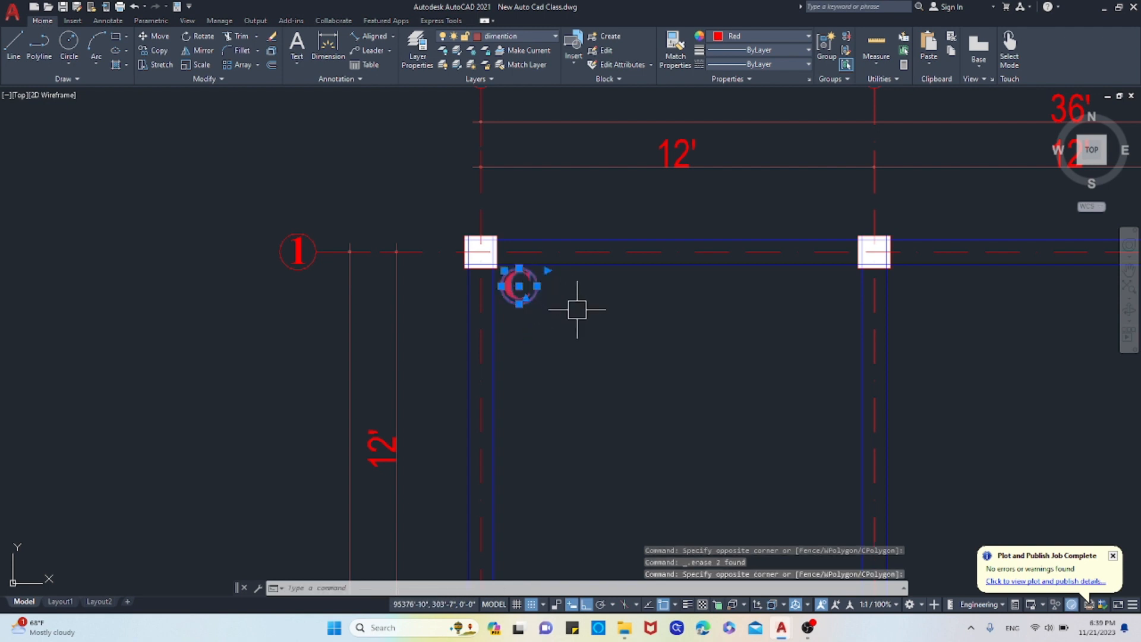
key("Delete")
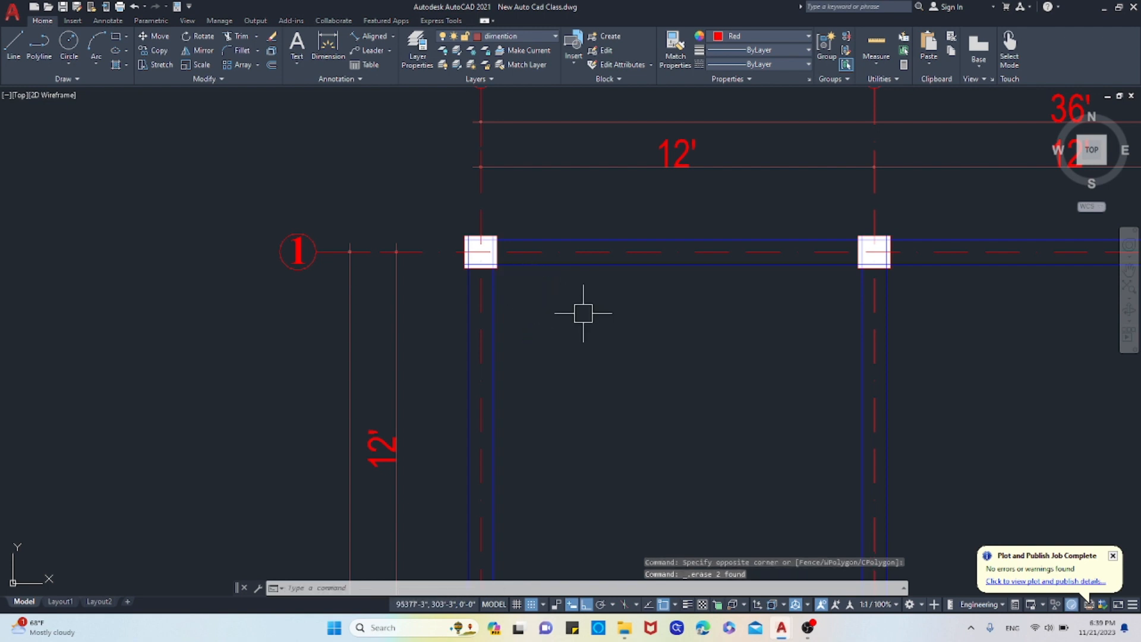
Compare the new beam plan with the column layout, footing and foundation plans.
scroll(624, 296, "down", 8)
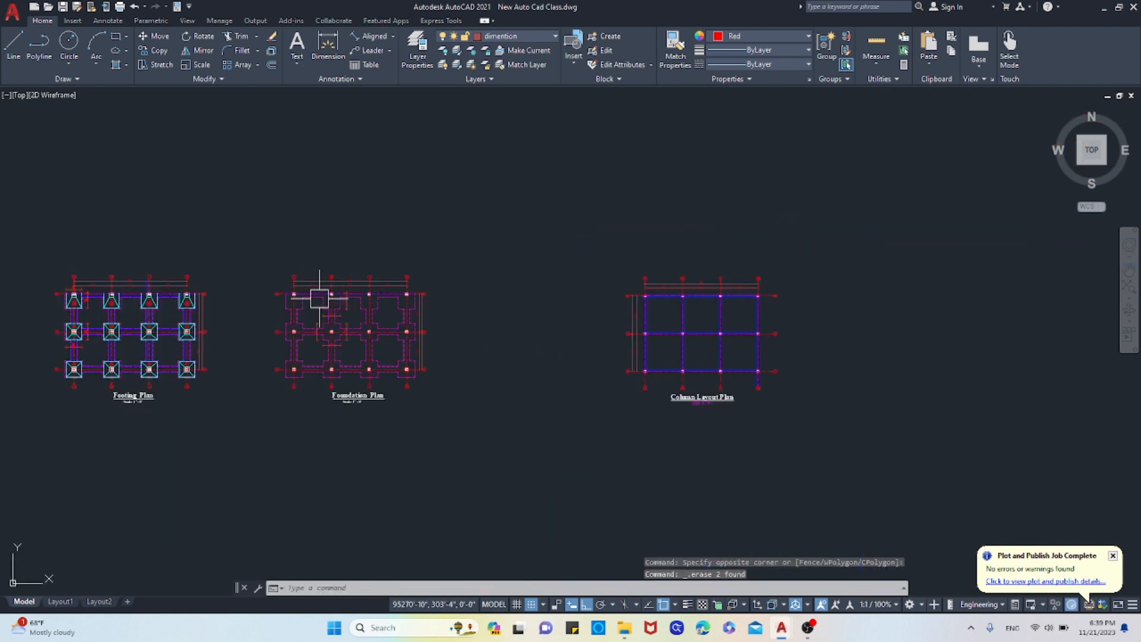
scroll(319, 299, "up", 5)
scroll(527, 323, "down", 7)
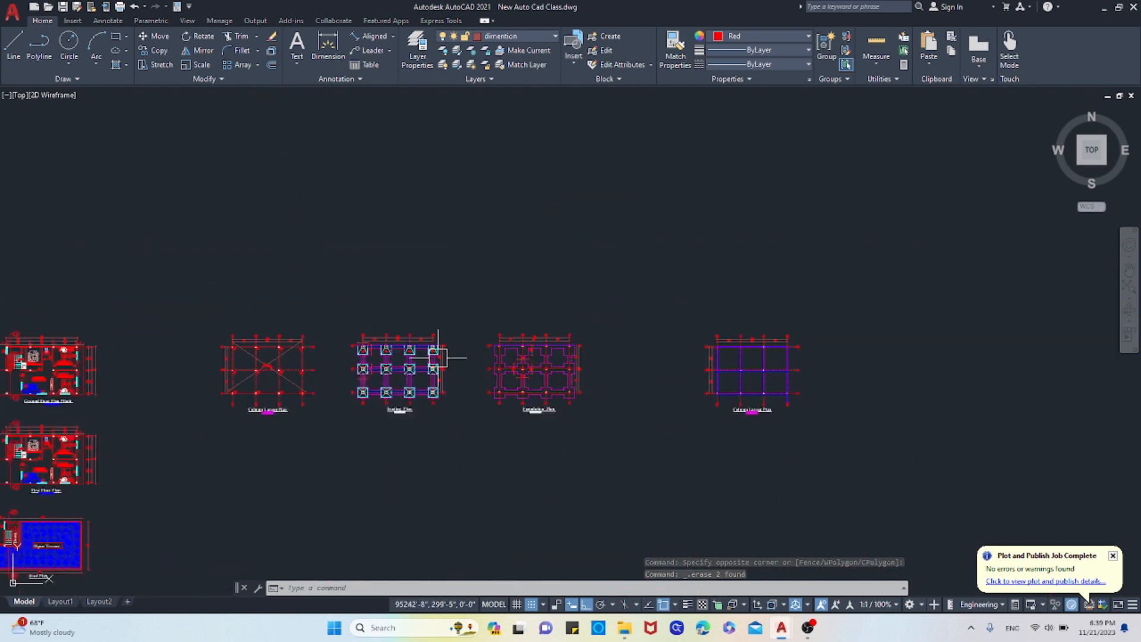
scroll(269, 355, "up", 10)
scroll(407, 279, "down", 4)
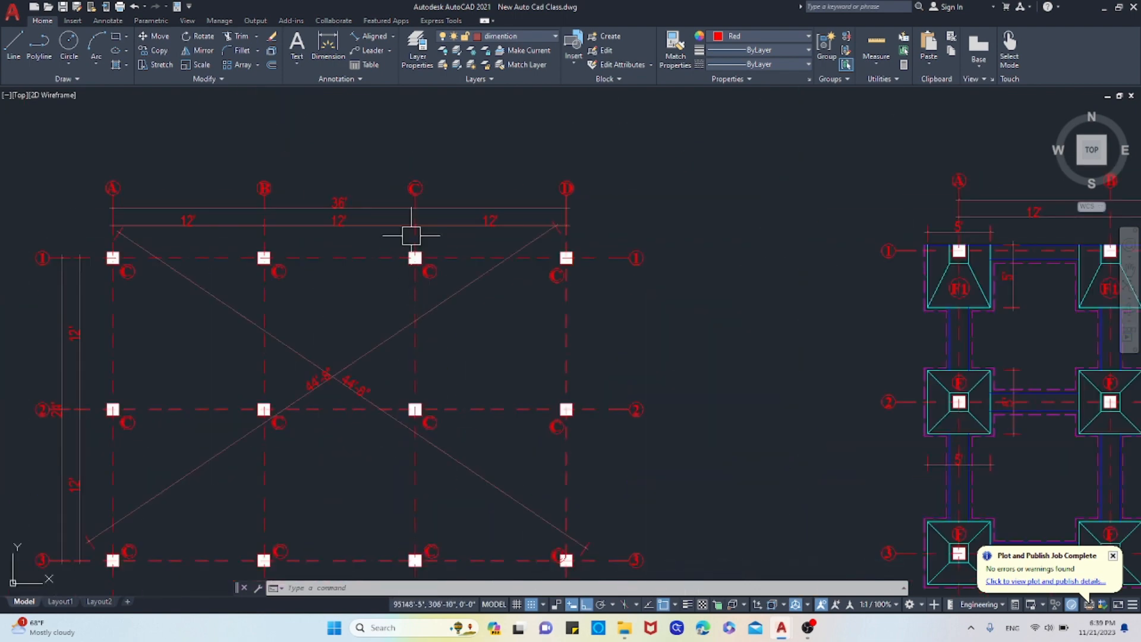
scroll(355, 212, "down", 6)
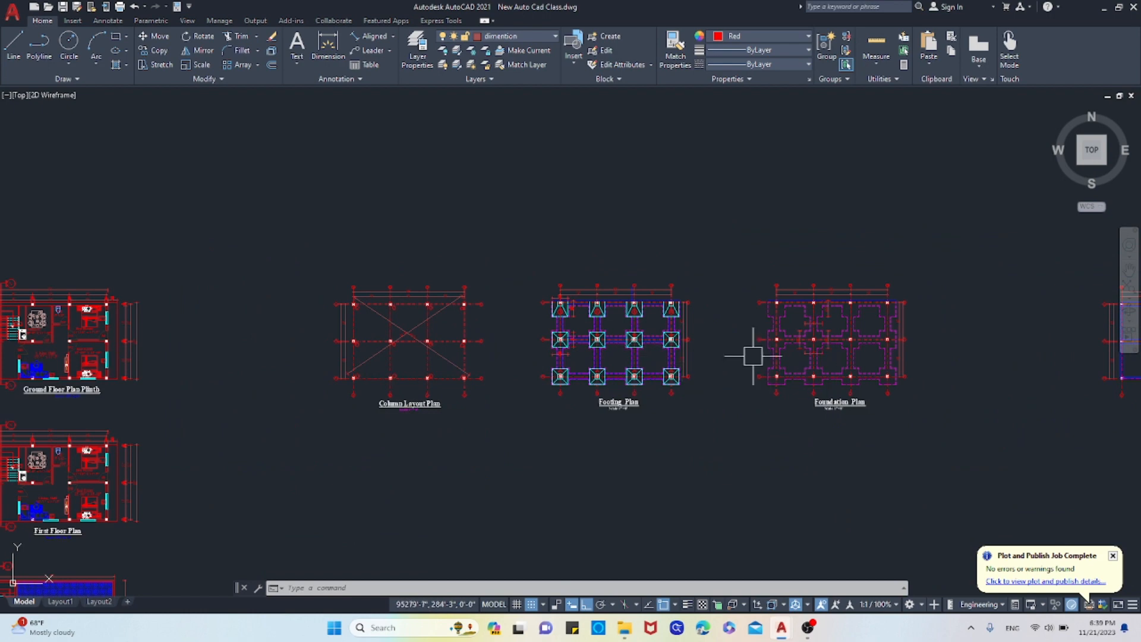
scroll(753, 356, "down", 2)
scroll(721, 377, "up", 7)
scroll(789, 385, "down", 2)
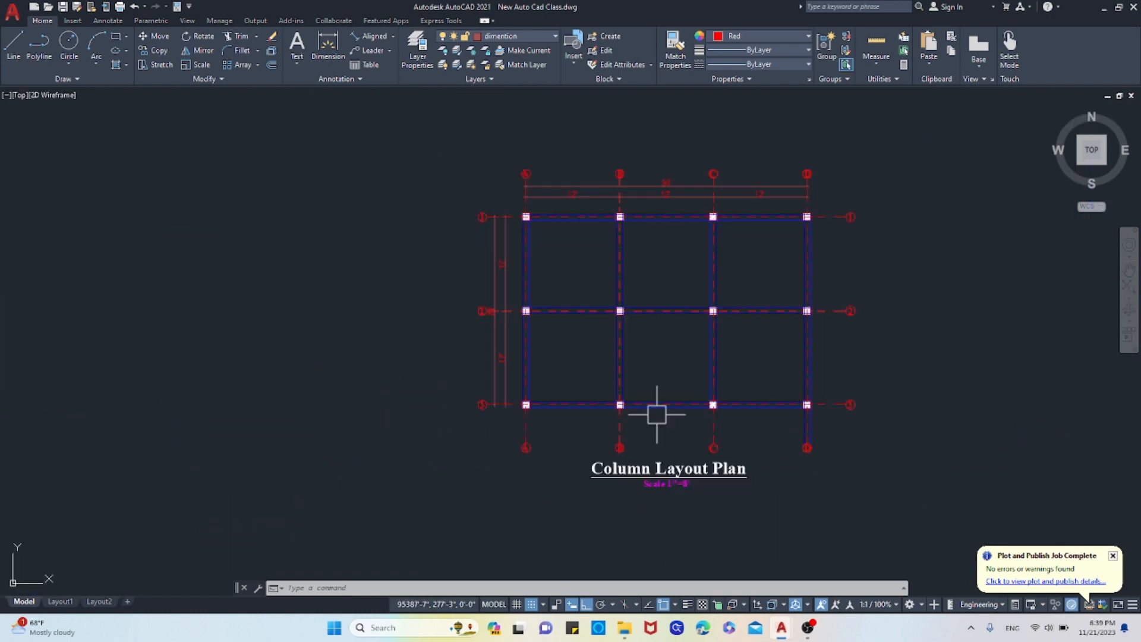
scroll(704, 186, "up", 6)
scroll(651, 209, "down", 4)
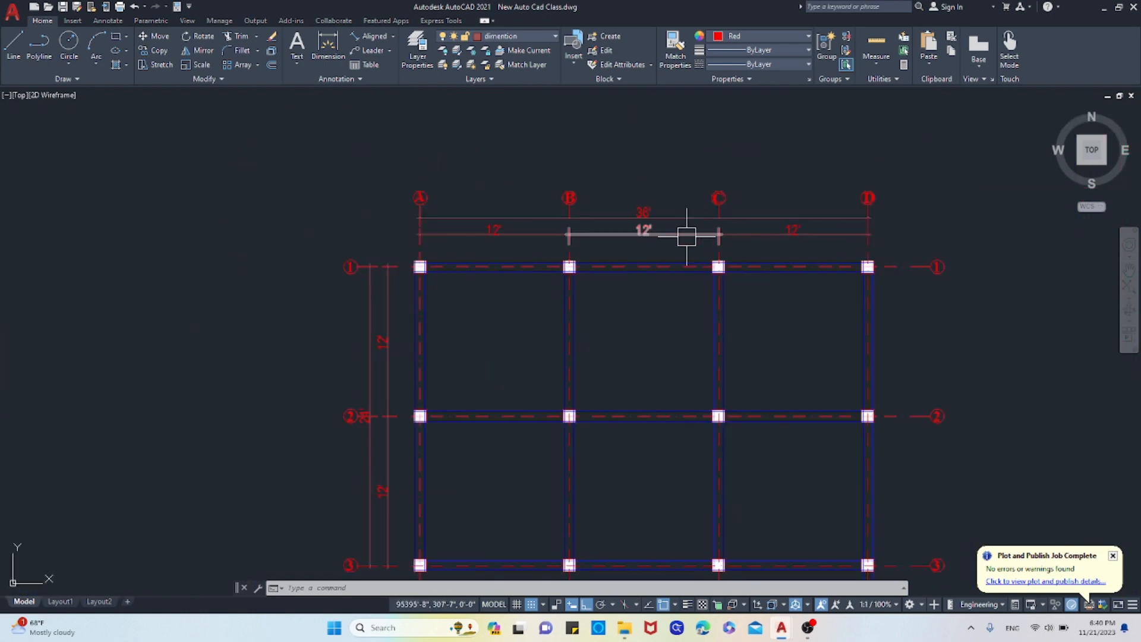
Delete the Column Layout Plan title with its scale text beneath the new beam plan.
scroll(772, 252, "down", 2)
scroll(713, 478, "up", 4)
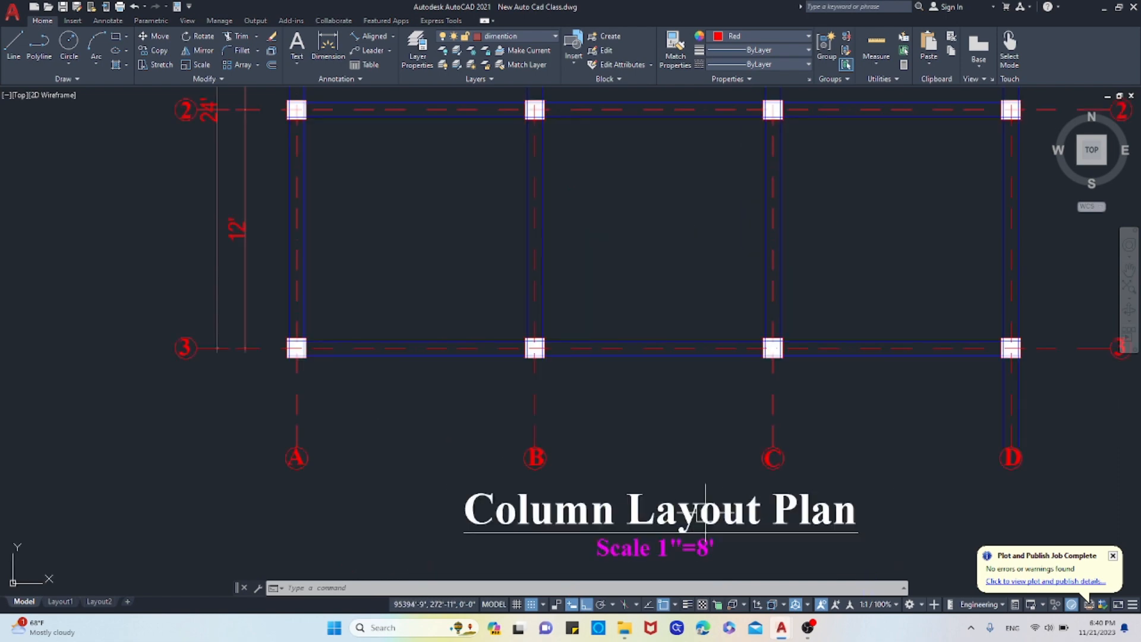
scroll(707, 511, "down", 2)
scroll(716, 493, "up", 2)
scroll(718, 488, "down", 4)
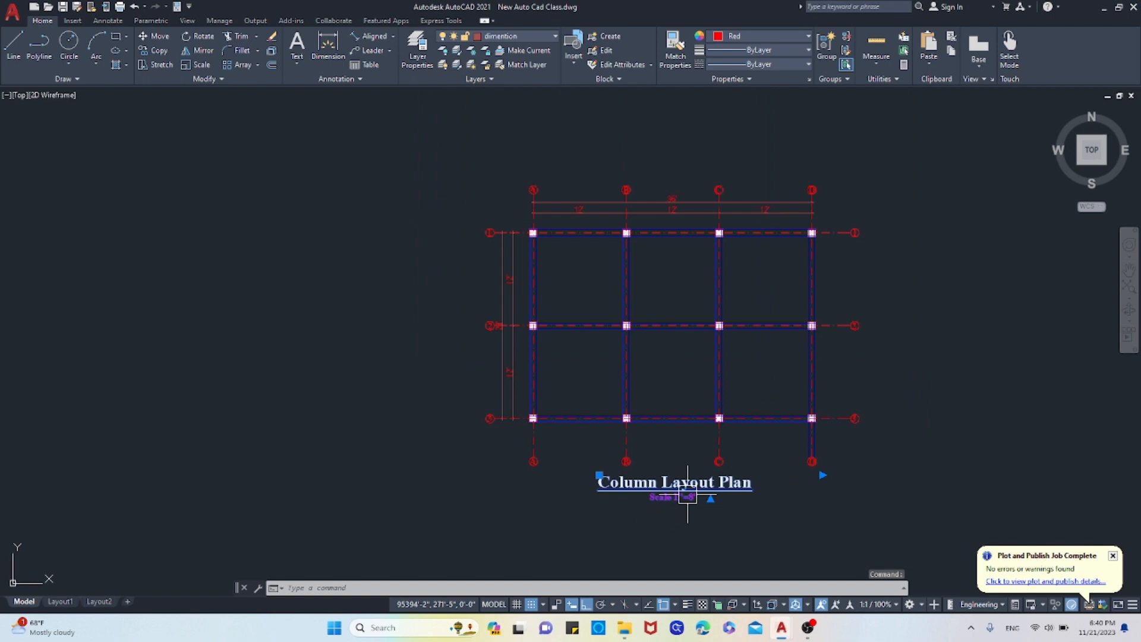
key("Delete")
Copy the Foundation Beam Layout Plan title with its scale text from the finished beam plan to beneath the new plan.
scroll(789, 472, "down", 6)
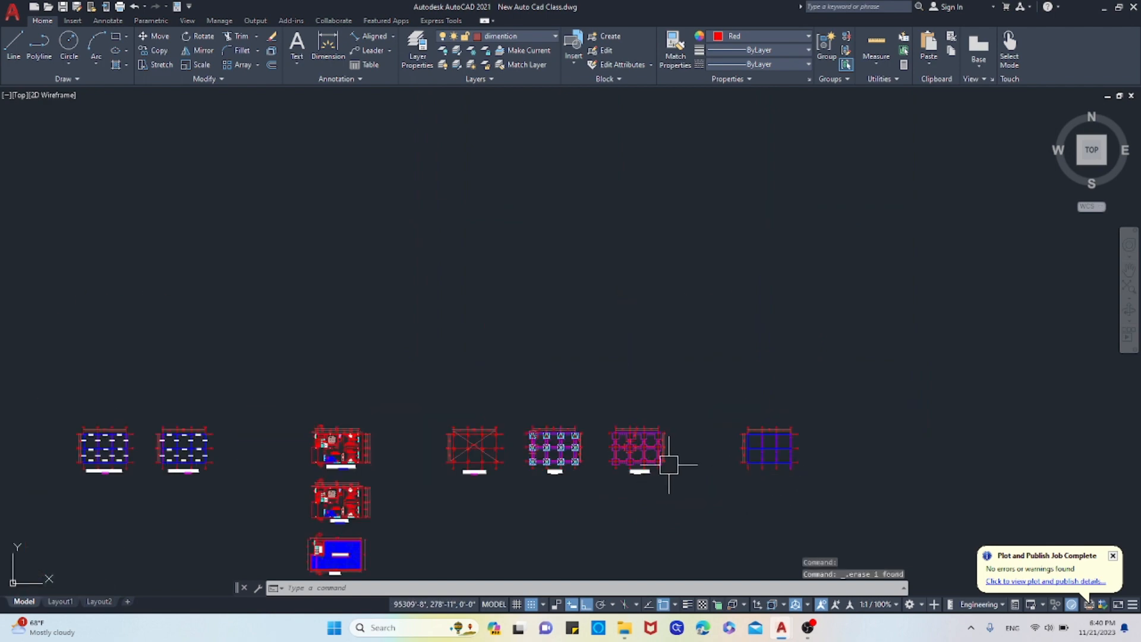
scroll(470, 466, "up", 5)
scroll(653, 433, "down", 7)
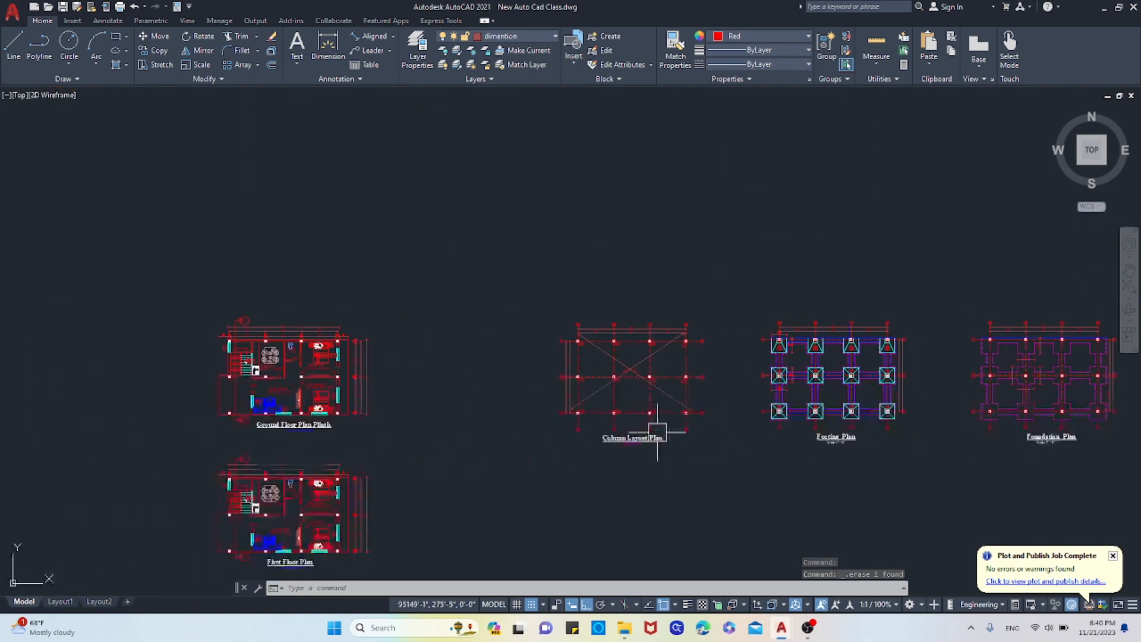
scroll(652, 434, "up", 12)
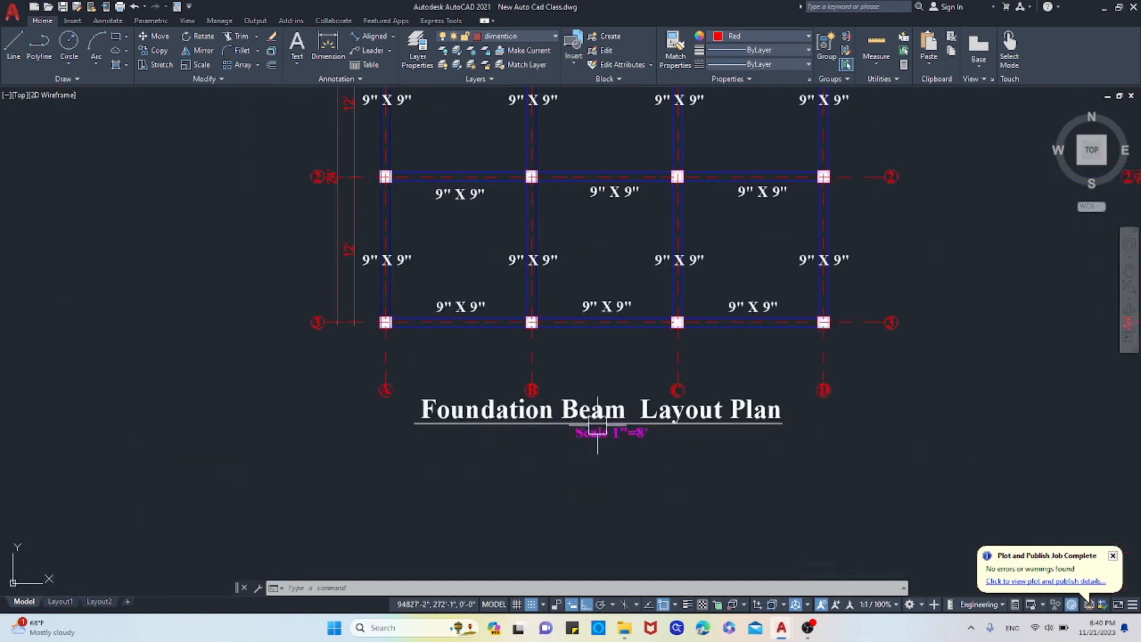
left_click(603, 424)
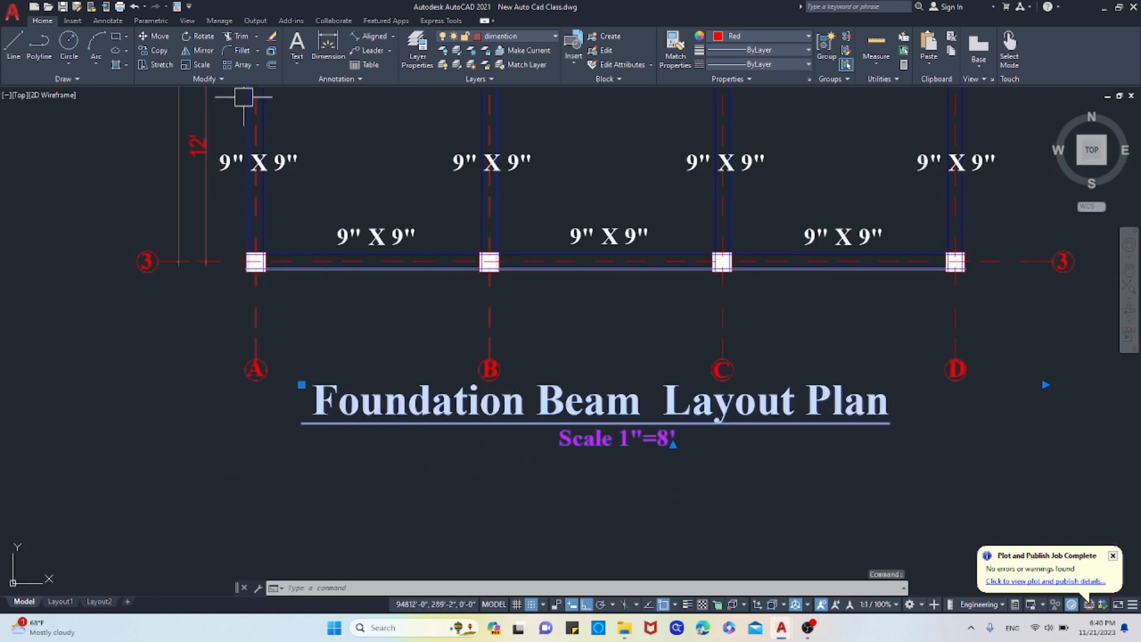
left_click(159, 51)
left_click(521, 402)
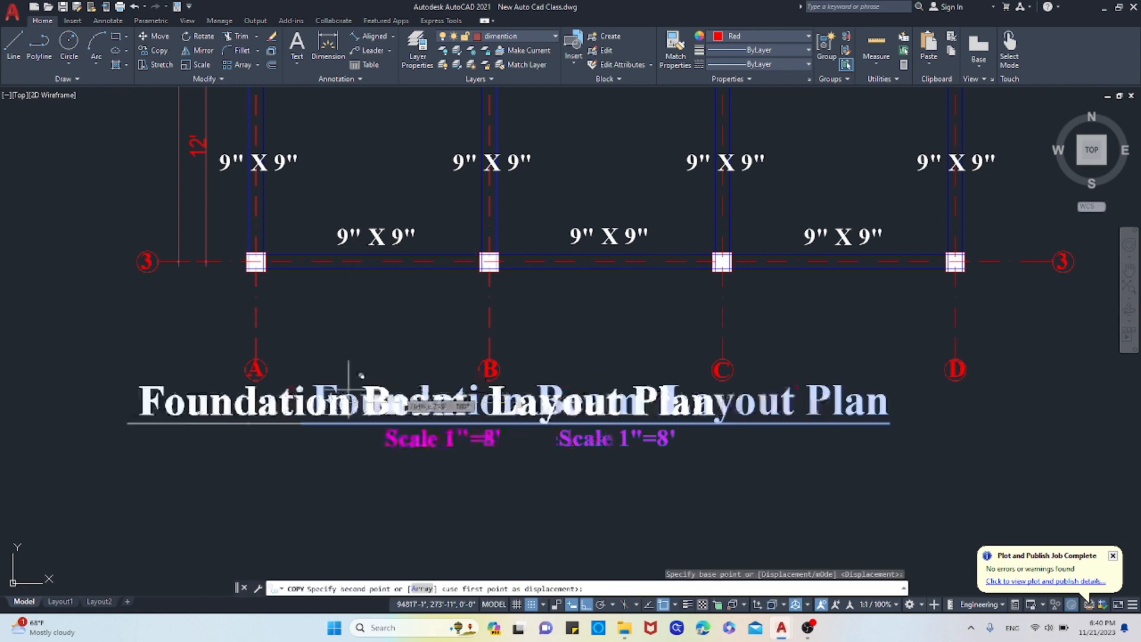
scroll(349, 404, "down", 8)
scroll(544, 410, "up", 2)
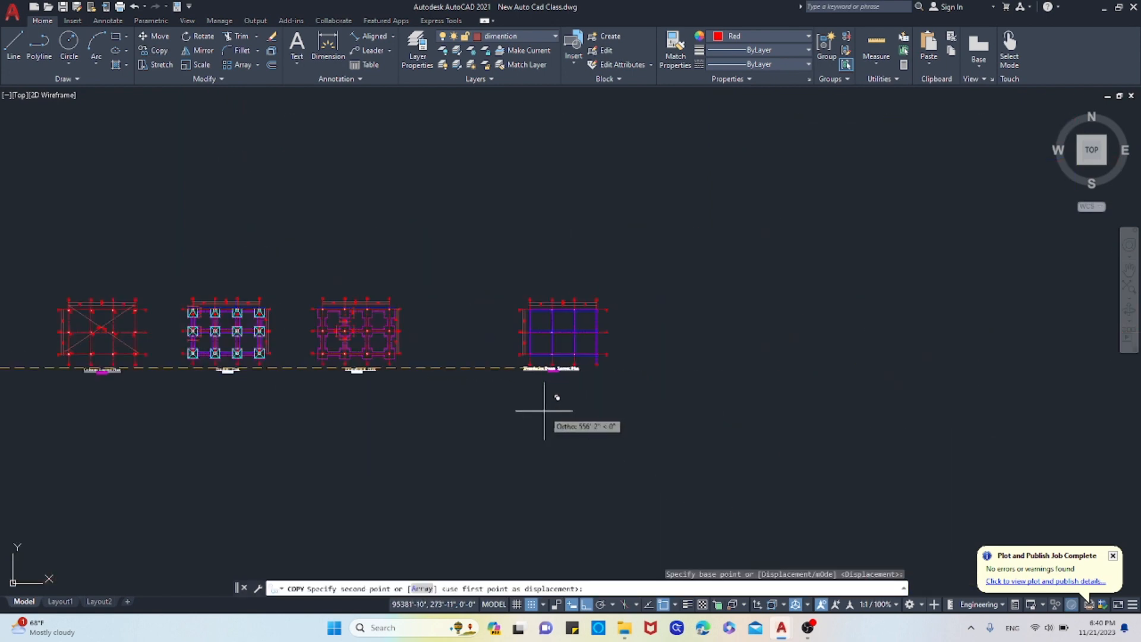
scroll(544, 410, "up", 10)
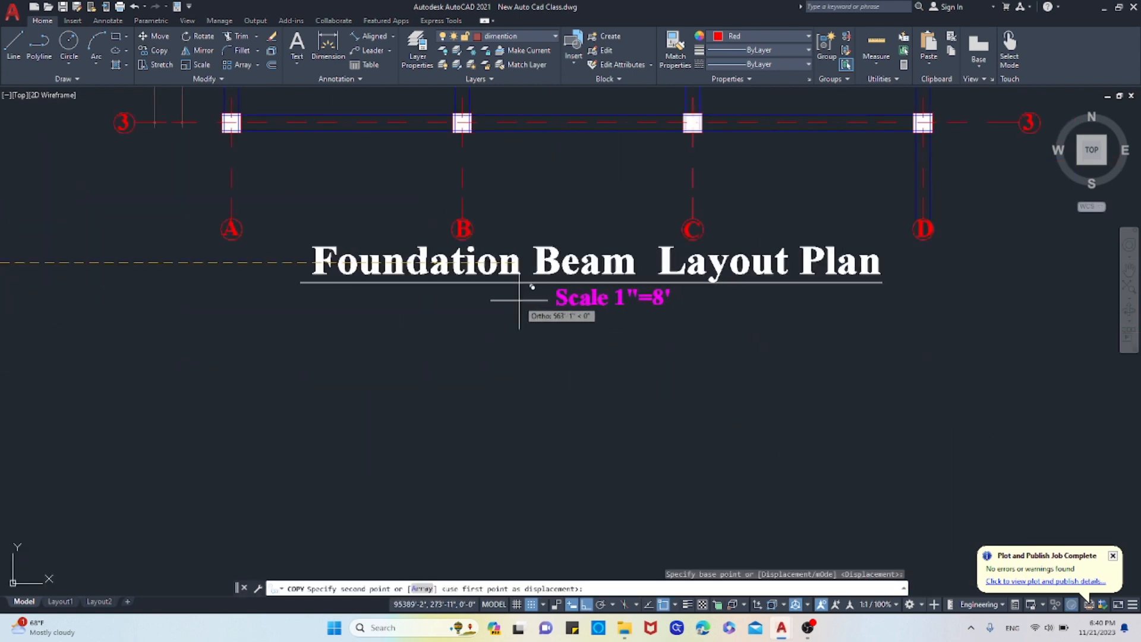
left_click(521, 300)
key("Escape")
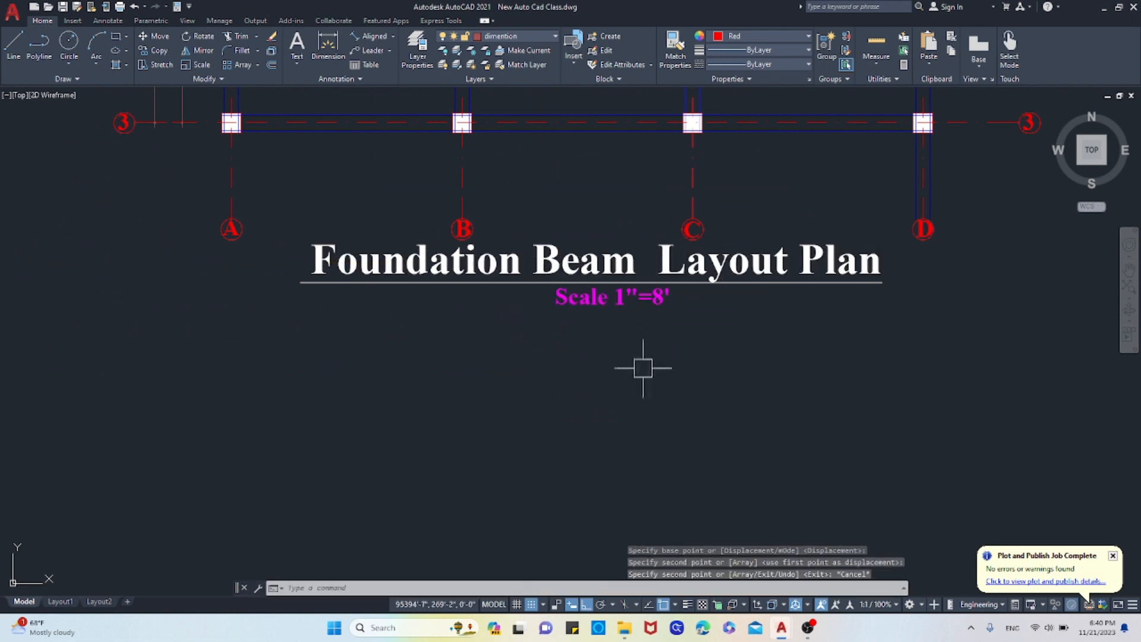
Copy the letter C from the lower grid bubble straight up onto the grid line C beam between grid lines 2 and 3.
scroll(675, 375, "down", 3)
scroll(689, 356, "up", 3)
scroll(710, 329, "down", 4)
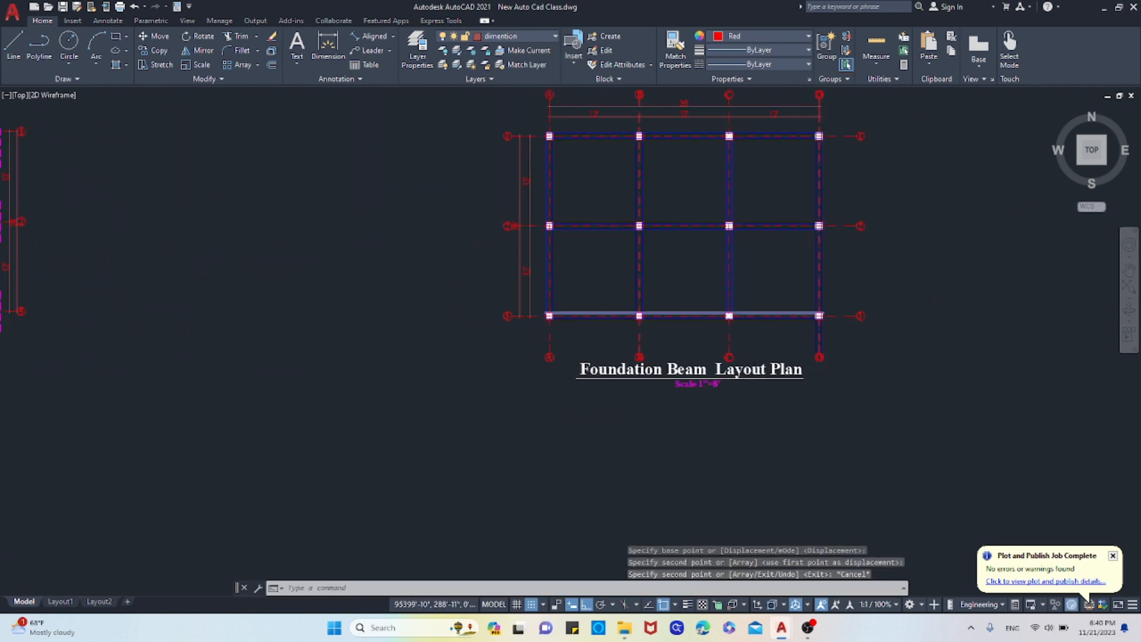
scroll(743, 259, "up", 4)
scroll(712, 248, "down", 4)
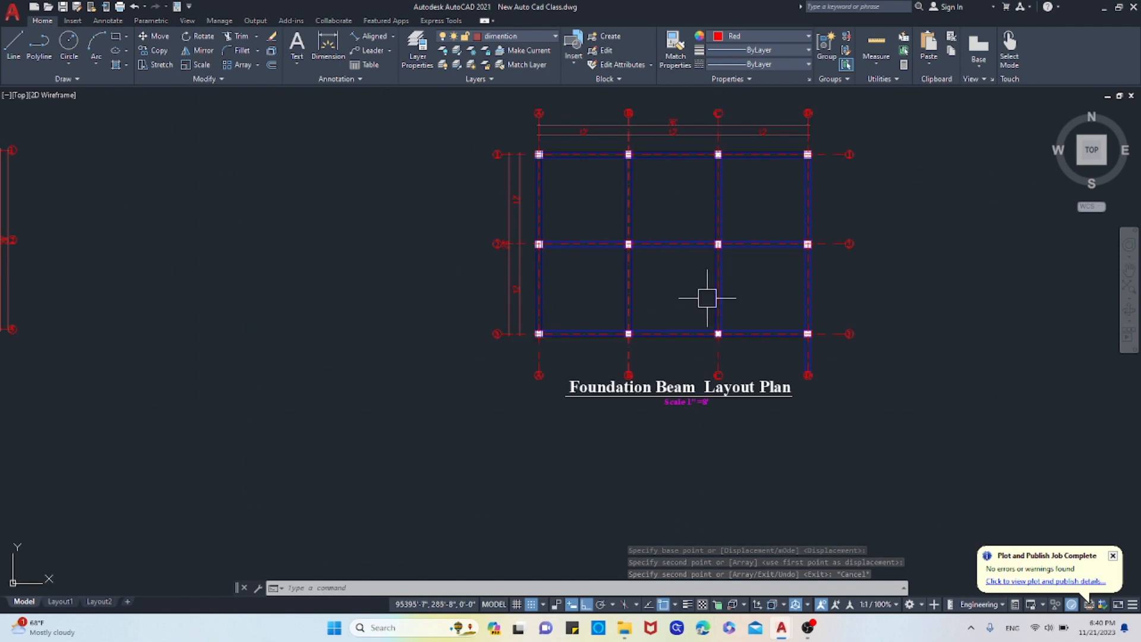
scroll(689, 389, "up", 4)
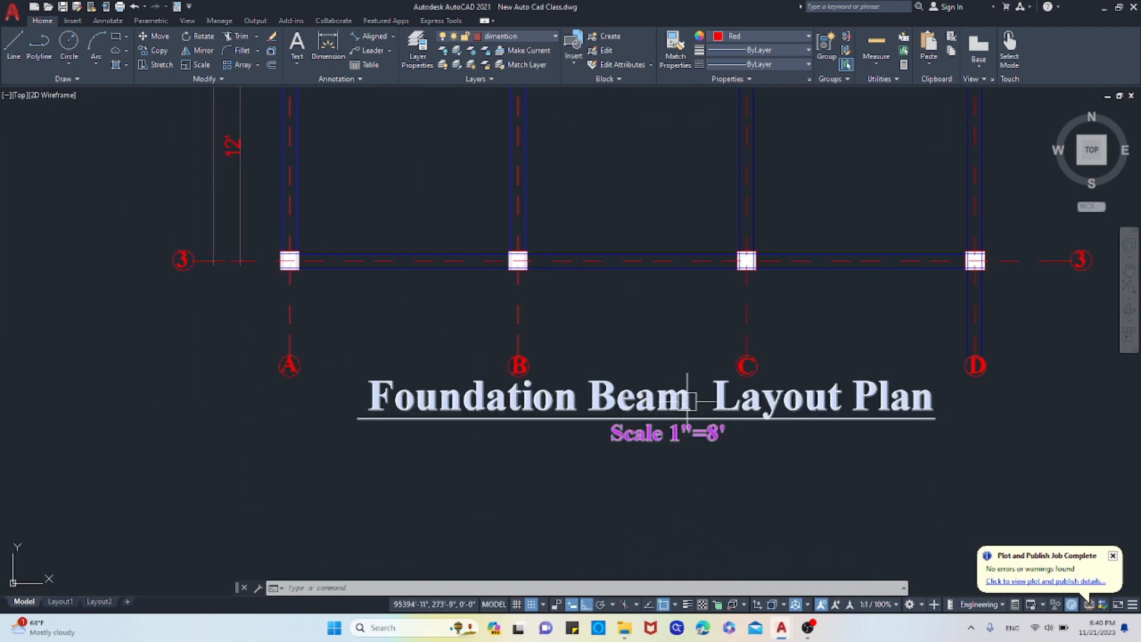
scroll(748, 365, "up", 5)
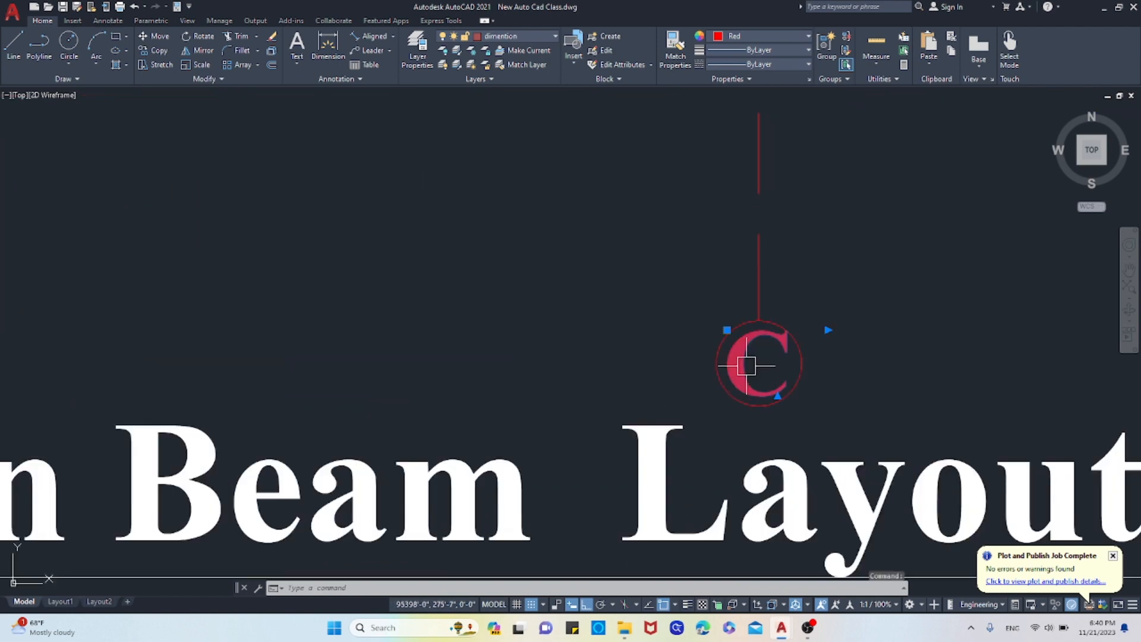
left_click(166, 57)
left_click(721, 363)
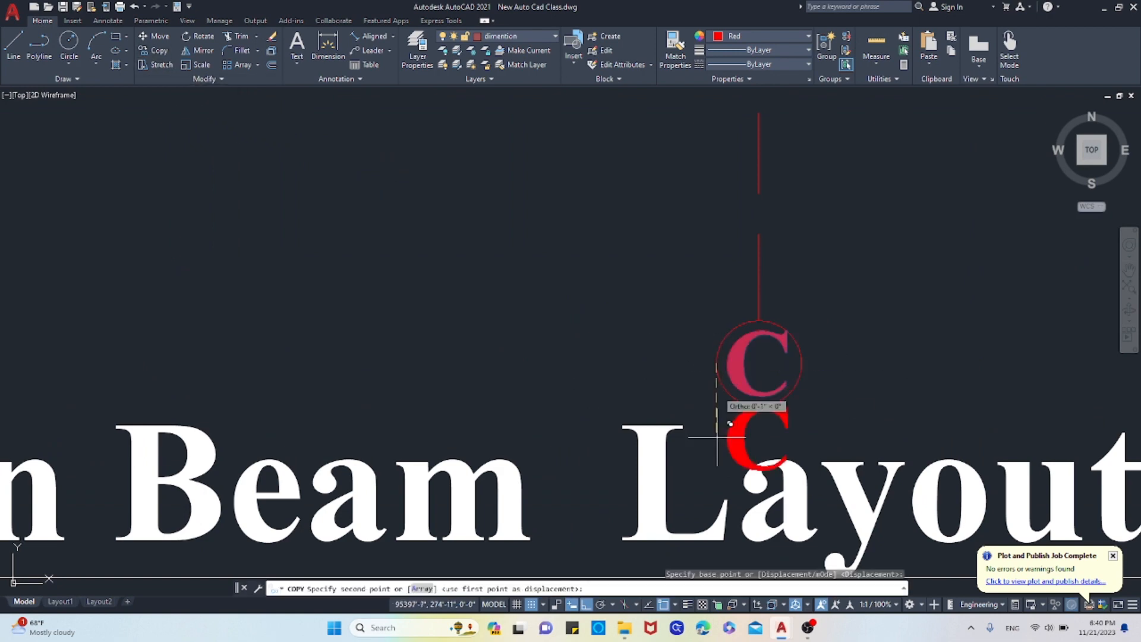
scroll(716, 426, "down", 5)
left_click(668, 224)
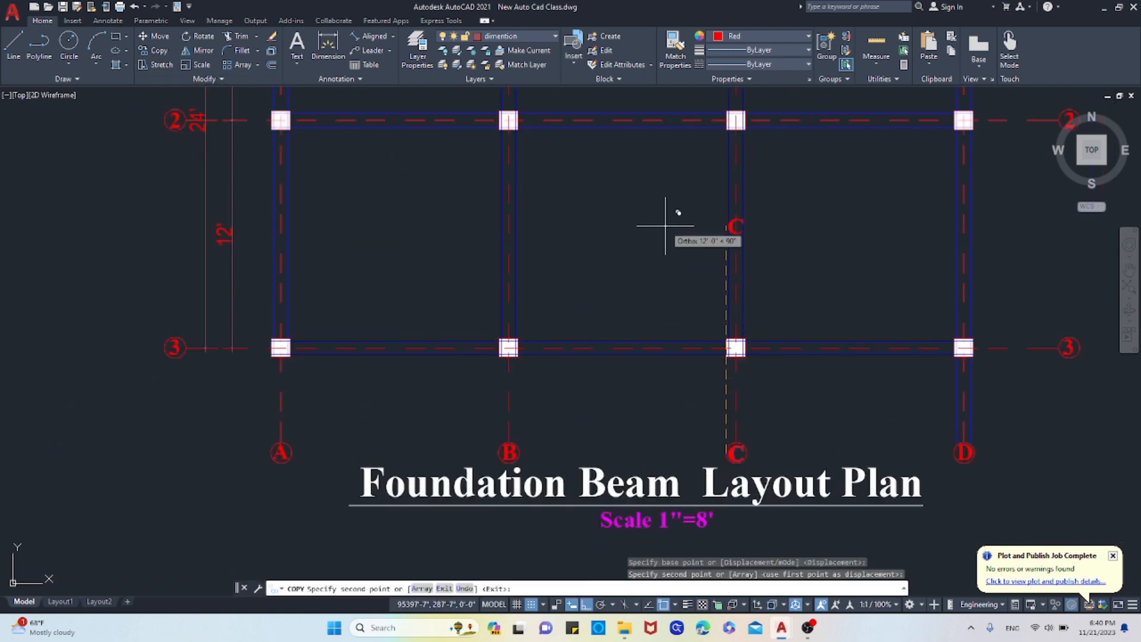
key("Return")
Change the copied letter C on the grid line C beam to the beam size 9" x 9".
scroll(706, 232, "up", 6)
left_click(679, 244)
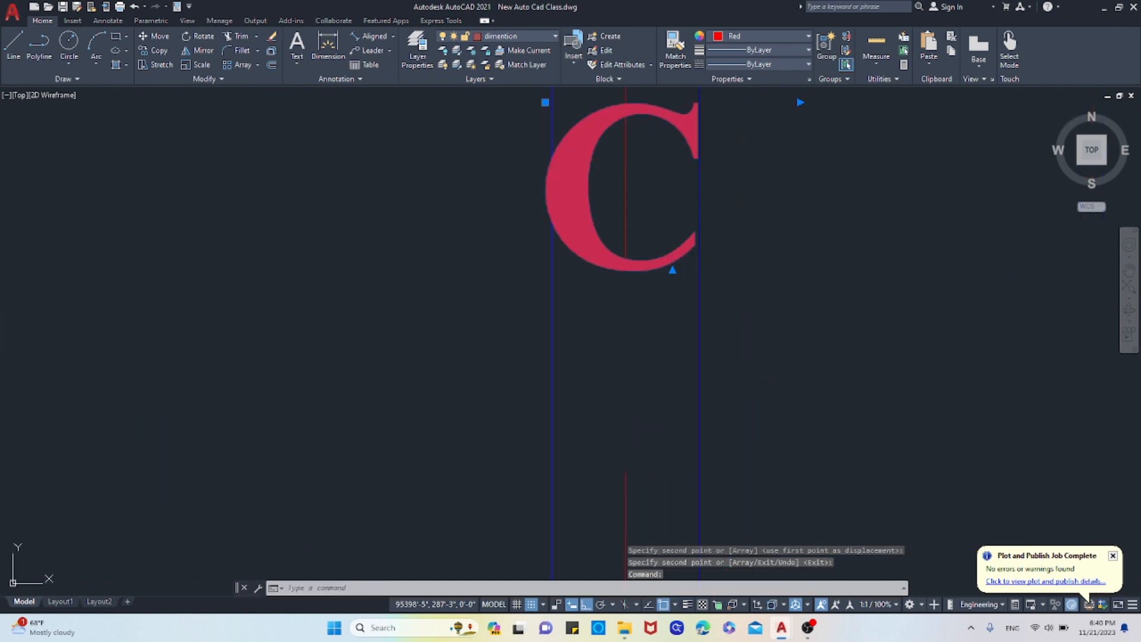
double_click(702, 244)
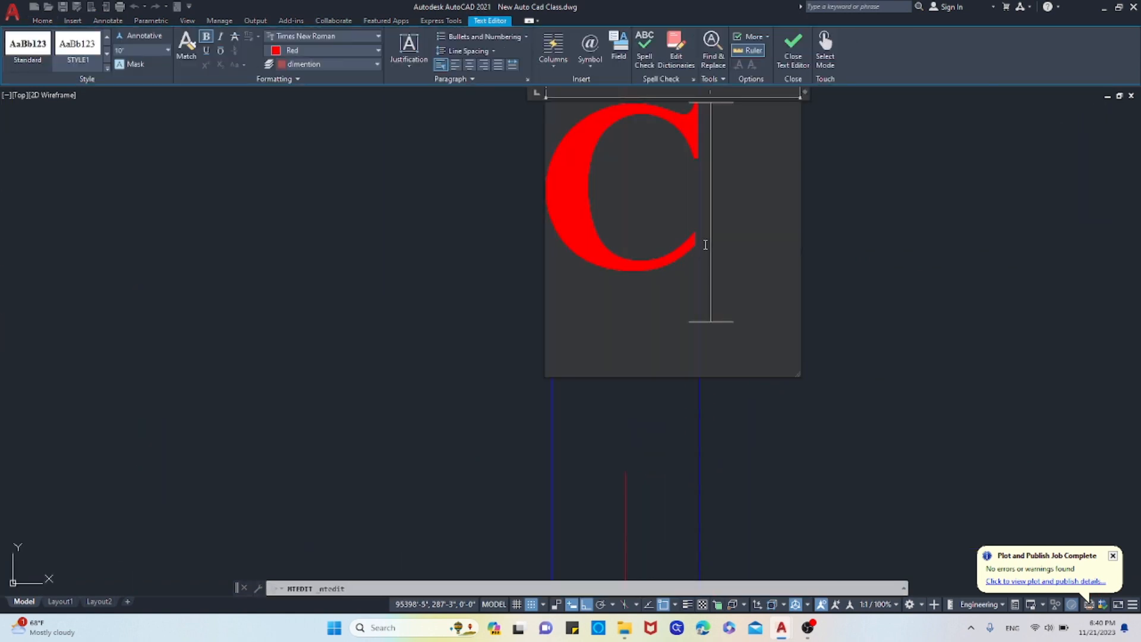
key("BackSpace")
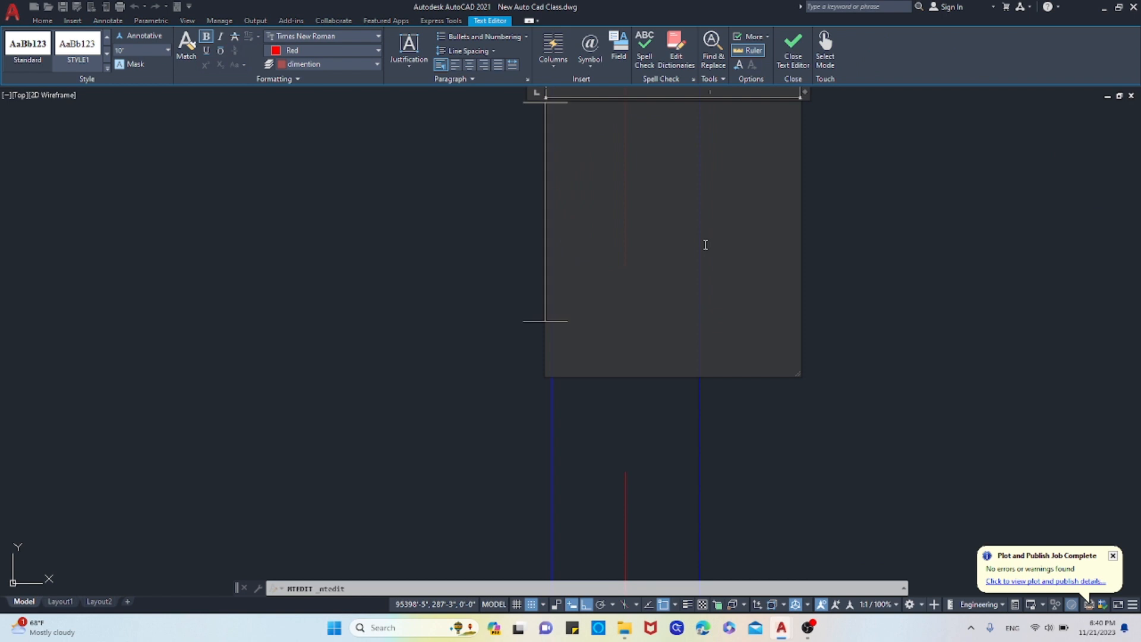
type("9\"")
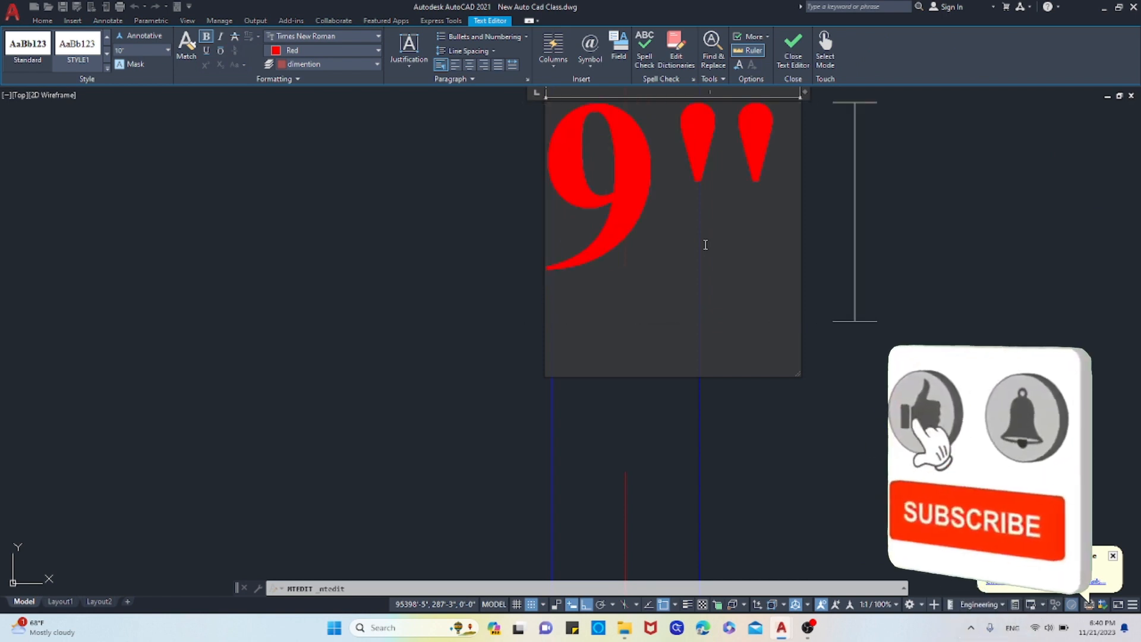
type(" x")
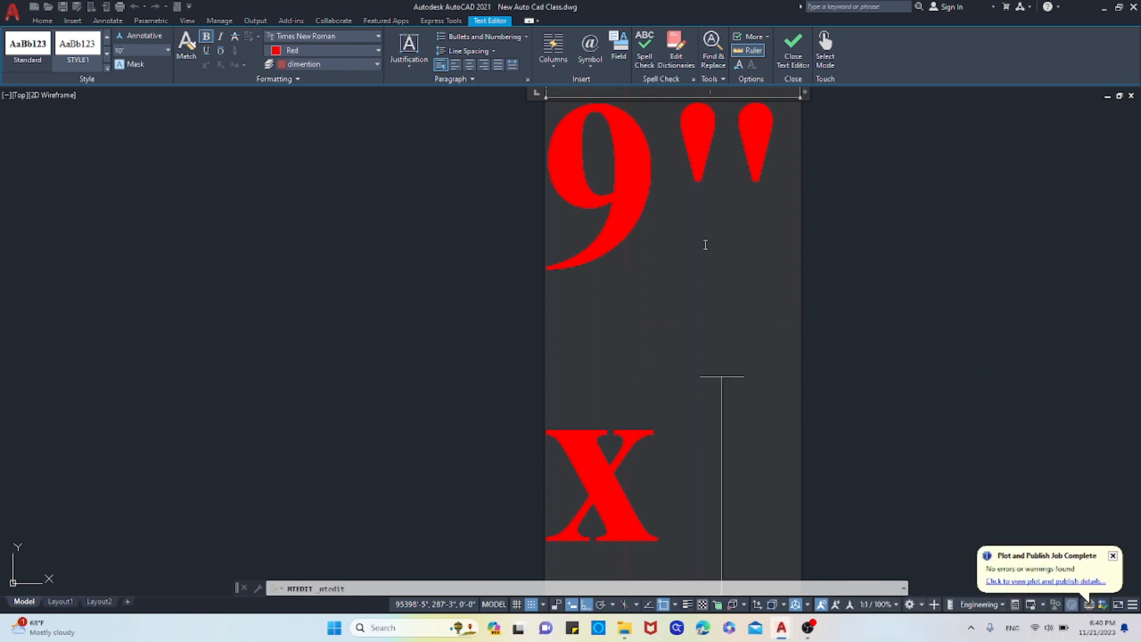
key("BackSpace")
key("BackSpace")
key("BackSpace")
type("\"")
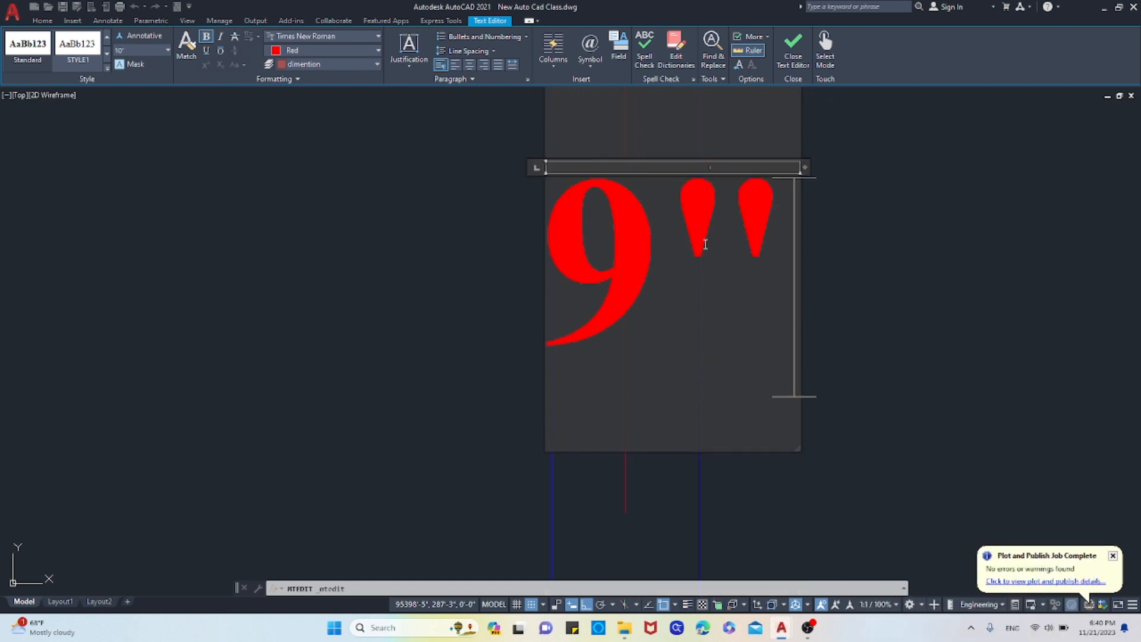
scroll(705, 244, "down", 5)
left_click(779, 311)
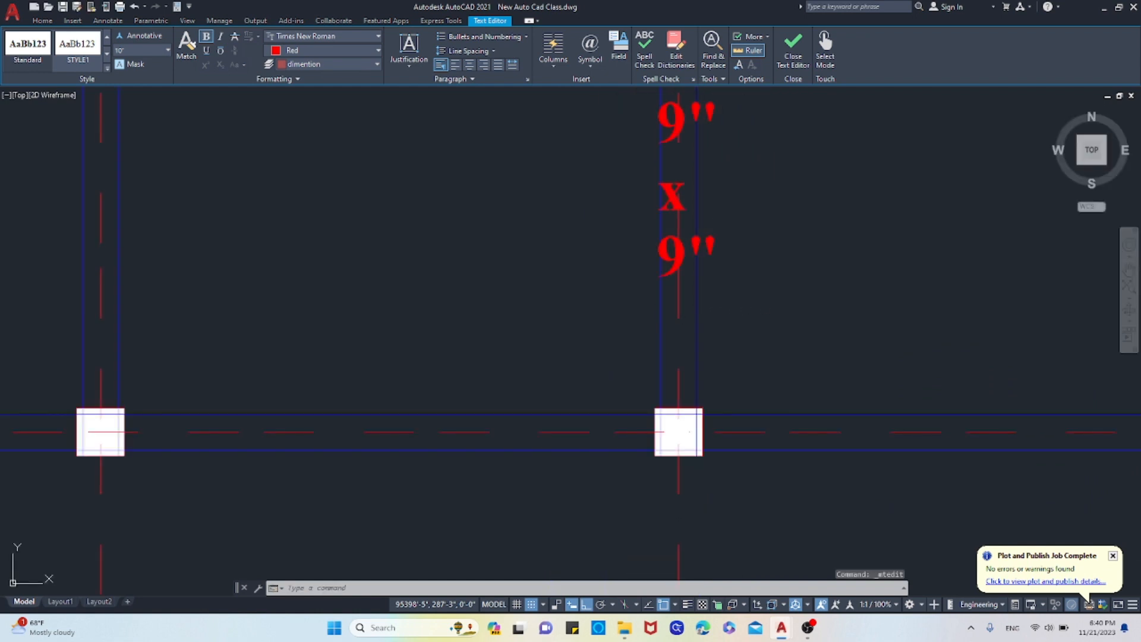
Widen the text frame of the grid line C beam label so 9" x 9" fits on a single line.
left_click(714, 247)
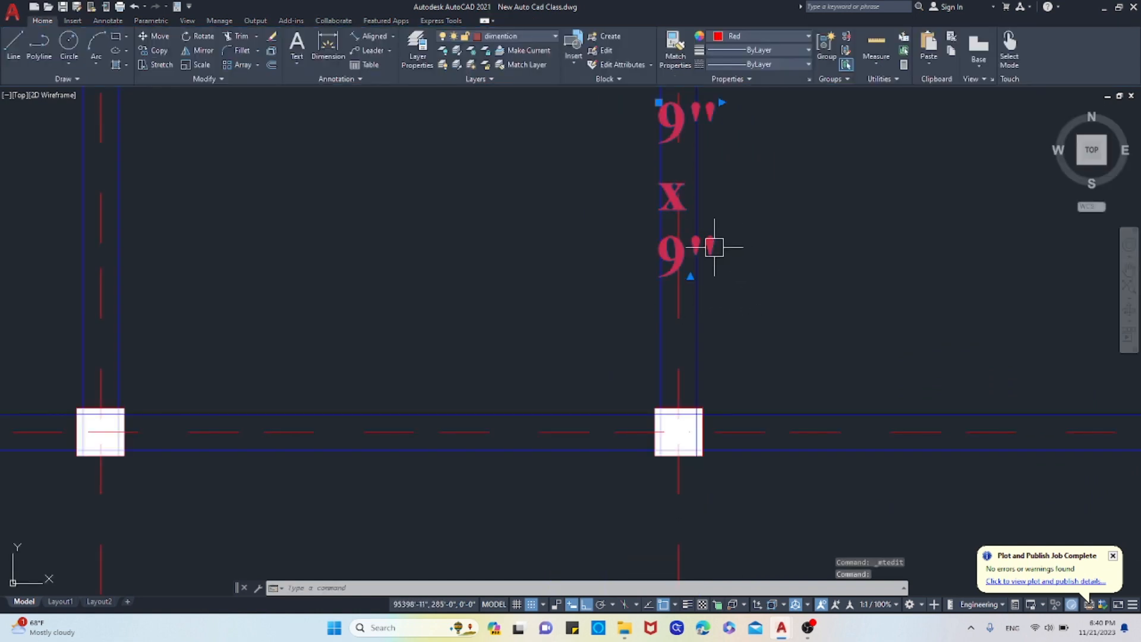
scroll(689, 272, "down", 4)
scroll(692, 226, "up", 4)
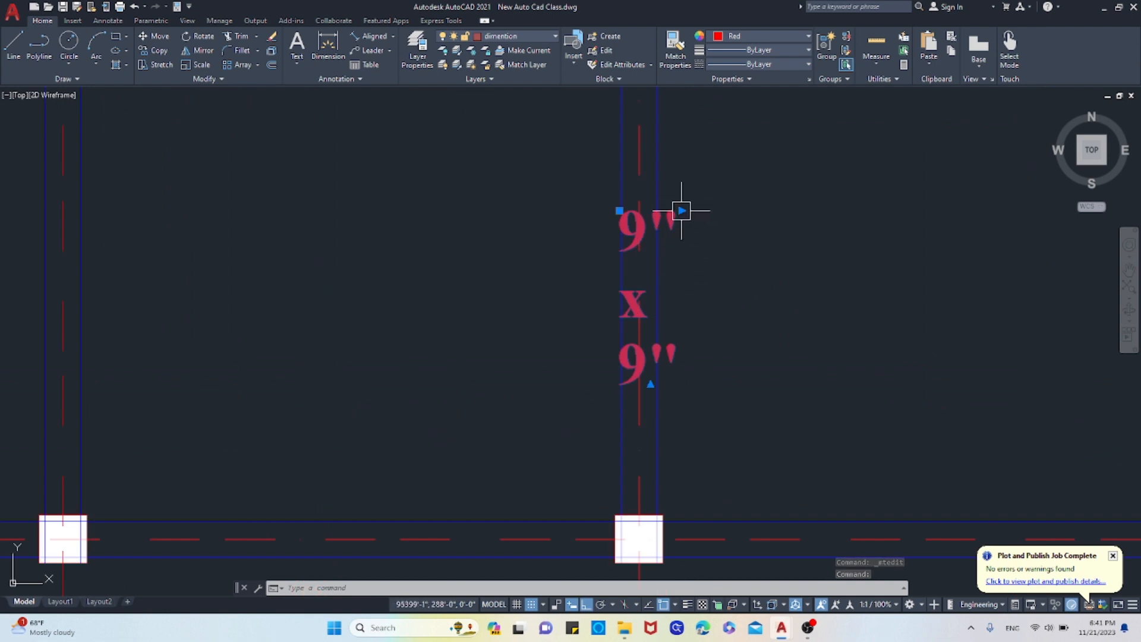
left_click(650, 384)
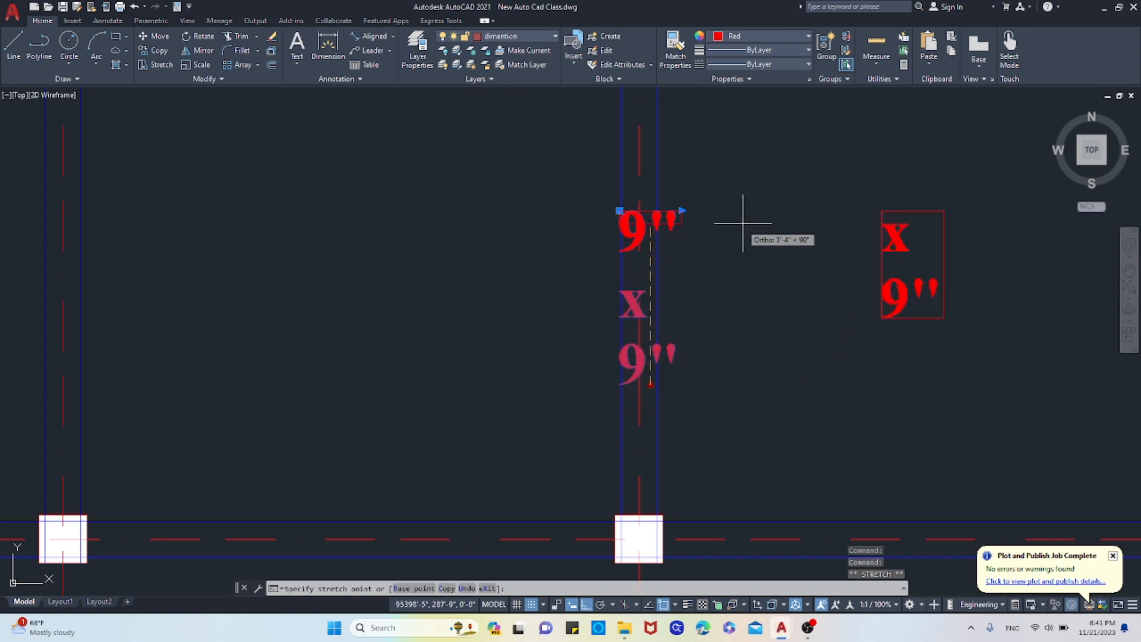
key("Escape")
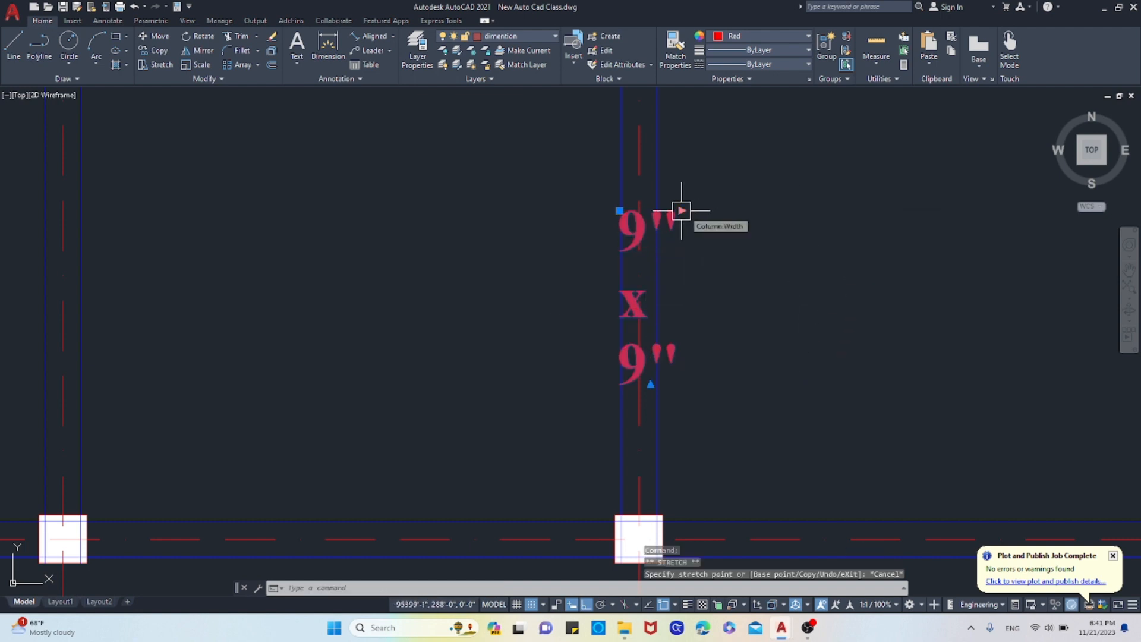
left_click(681, 210)
left_click(899, 208)
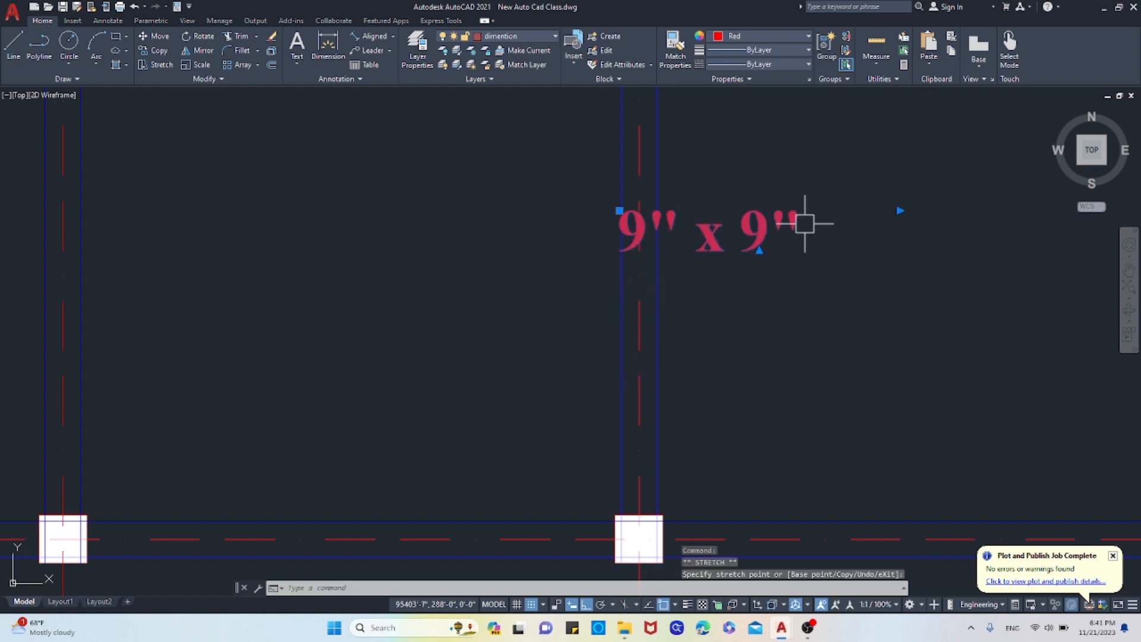
Add an extra space between the x and the second 9" in the beam size label.
scroll(802, 225, "up", 5)
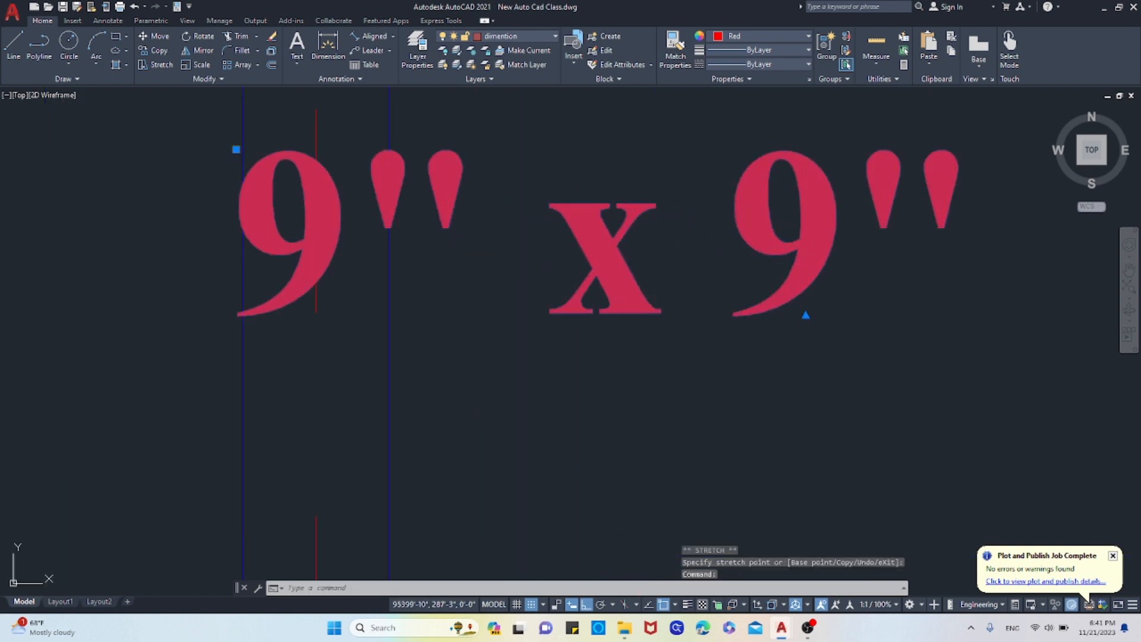
double_click(657, 300)
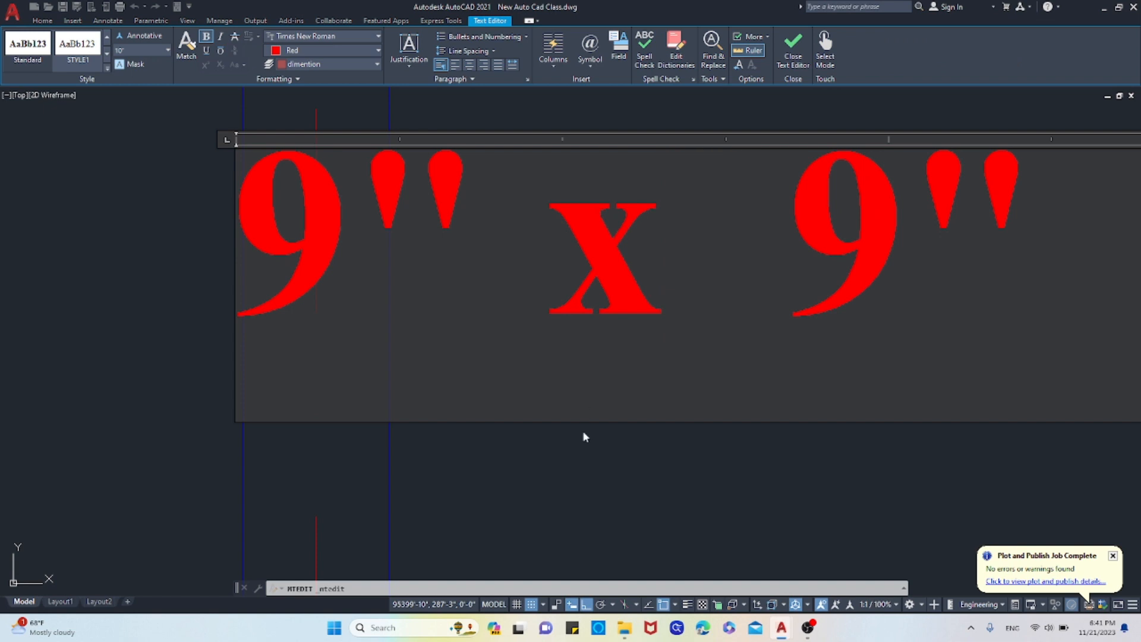
left_click(583, 438)
Move the 9" x 9" label off grid line C to just beneath the grid line 2 beam between grid lines A and B.
scroll(722, 273, "down", 2)
left_click(676, 270)
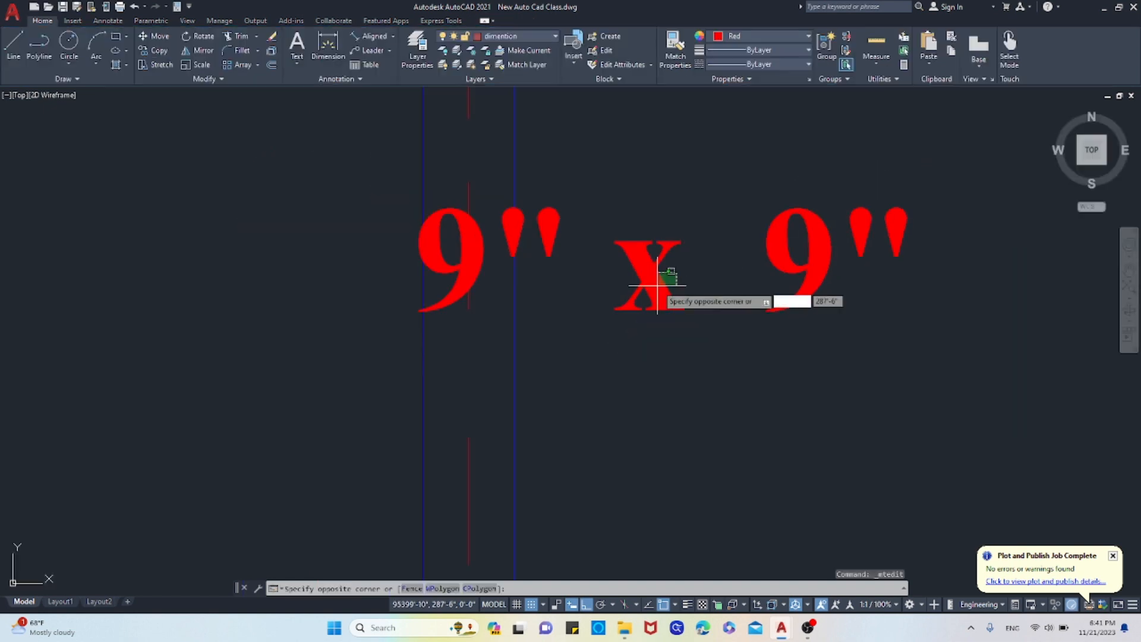
left_click(657, 286)
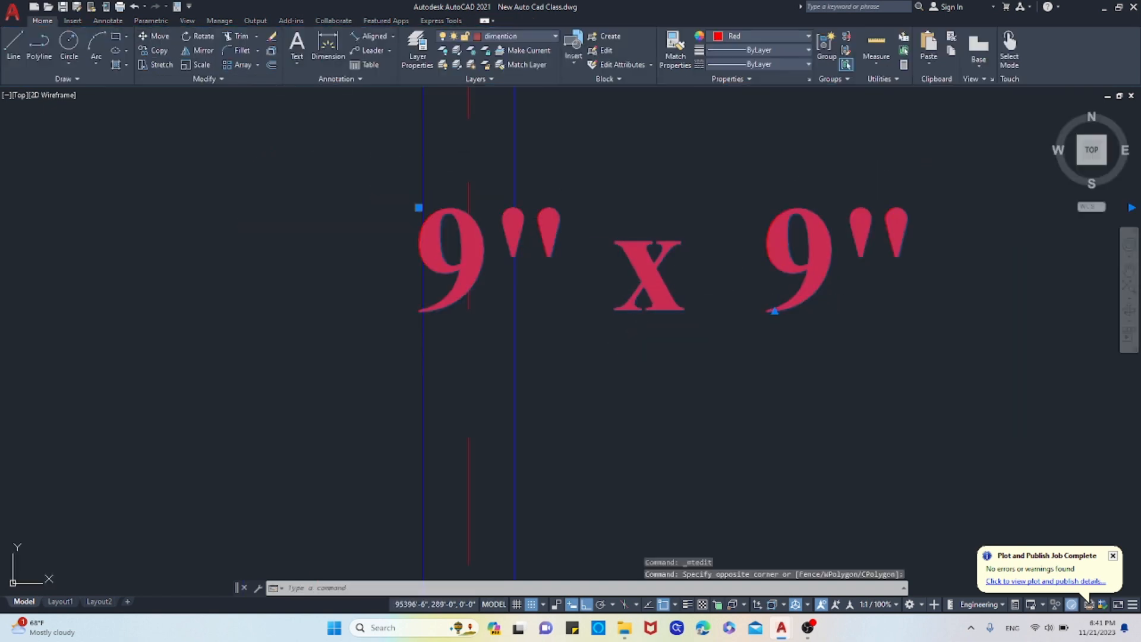
type("m")
key("Return")
left_click(650, 273)
scroll(772, 279, "down", 6)
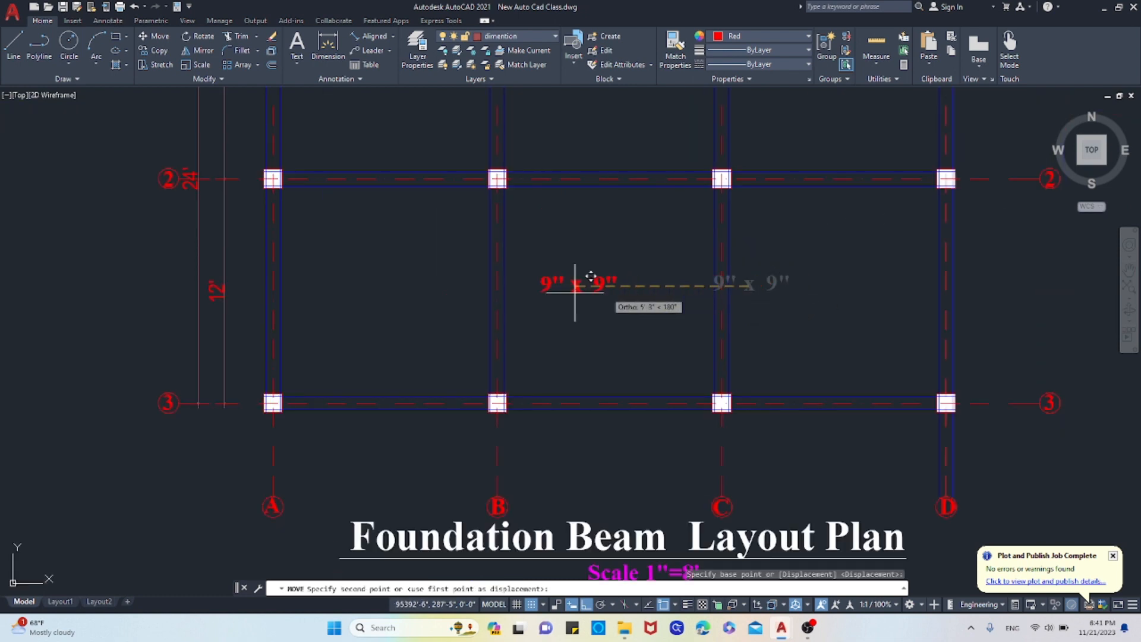
scroll(487, 279, "up", 4)
scroll(517, 275, "down", 4)
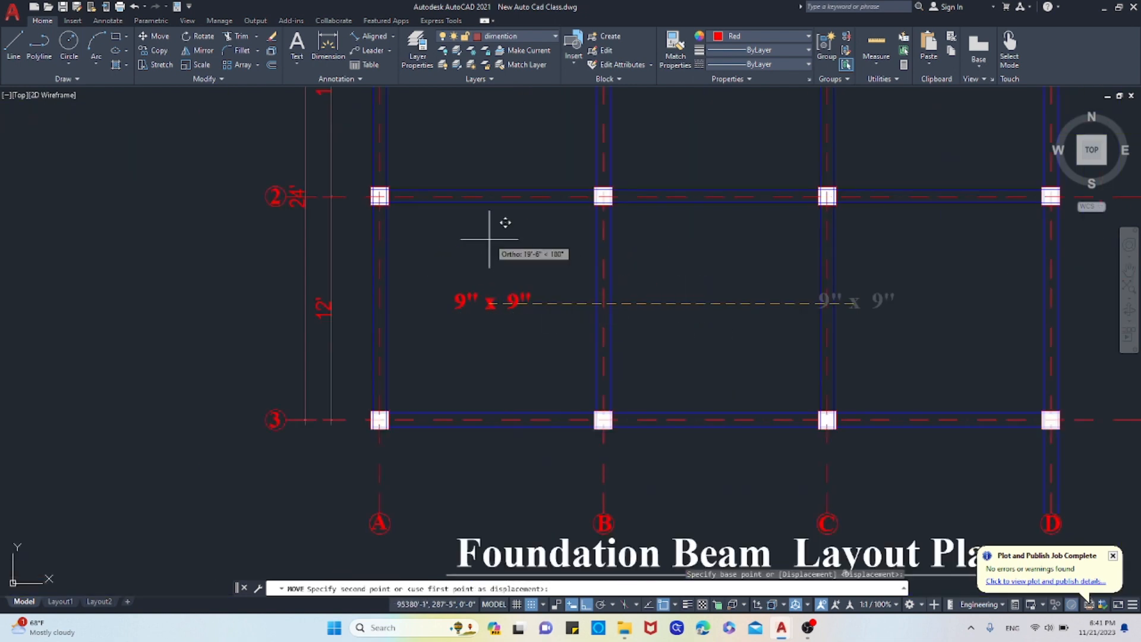
scroll(505, 213, "up", 4)
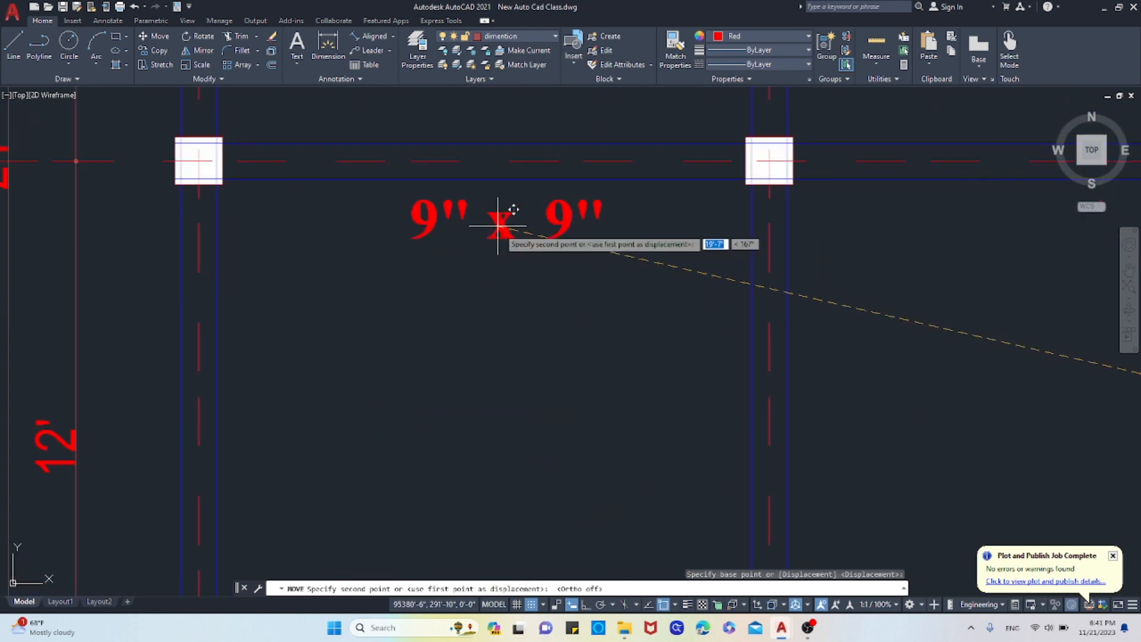
left_click(500, 224)
Copy the 9" x 9" label up to just beneath the grid line 1 beam between grid lines A and B.
scroll(524, 366, "down", 5)
scroll(528, 374, "up", 3)
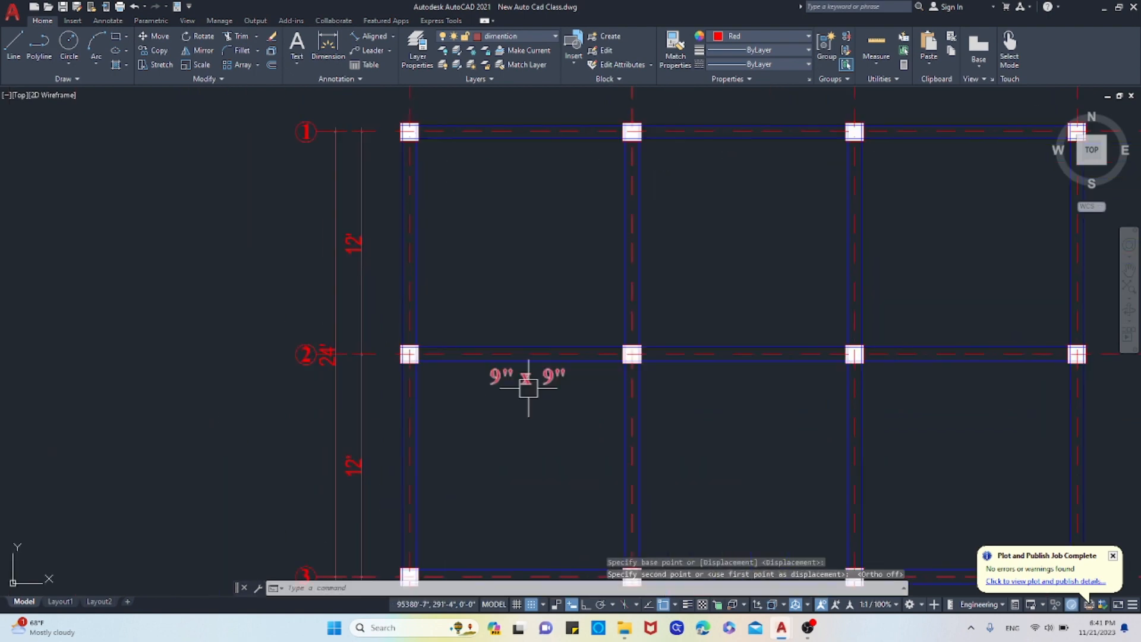
left_click(527, 380)
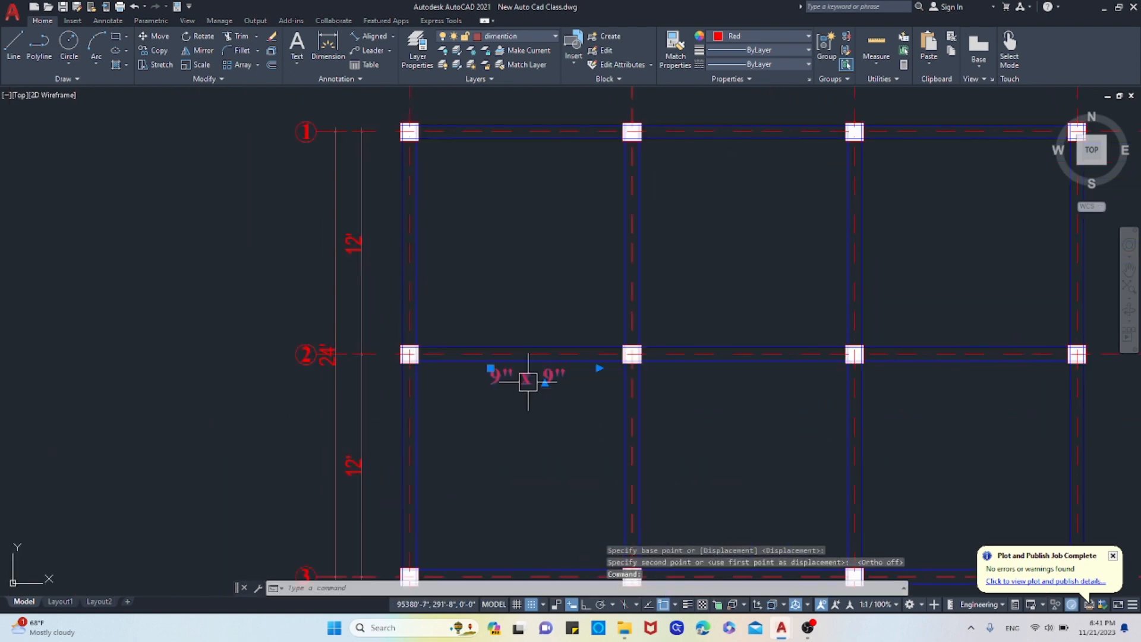
left_click(163, 50)
scroll(511, 383, "up", 4)
left_click(562, 391)
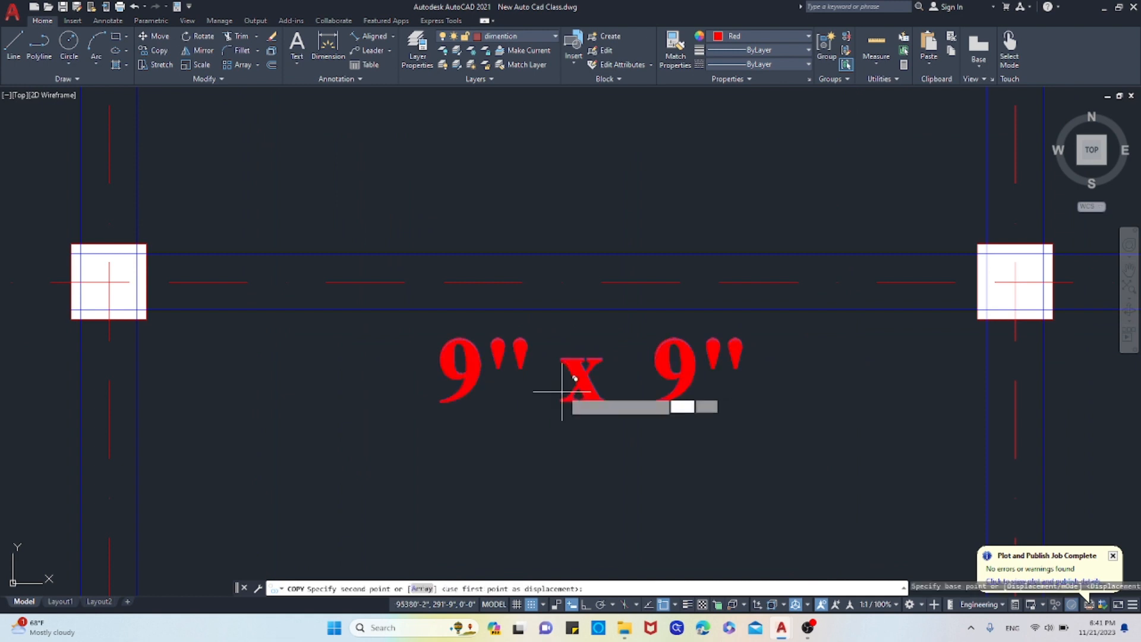
scroll(561, 391, "down", 4)
scroll(564, 292, "up", 3)
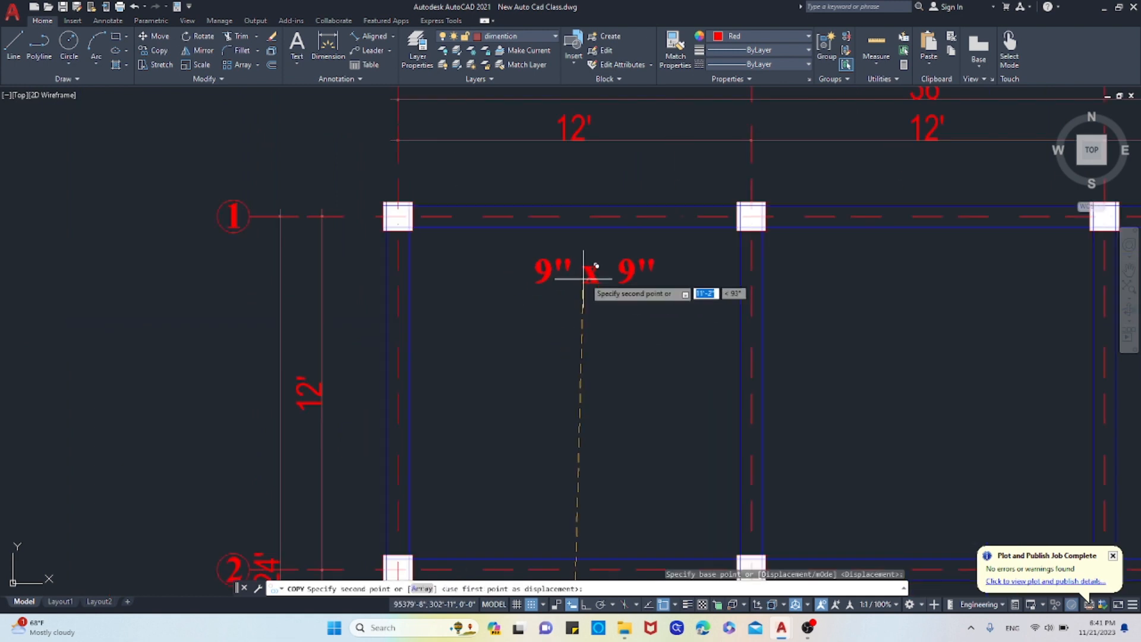
left_click(590, 249)
key("Escape")
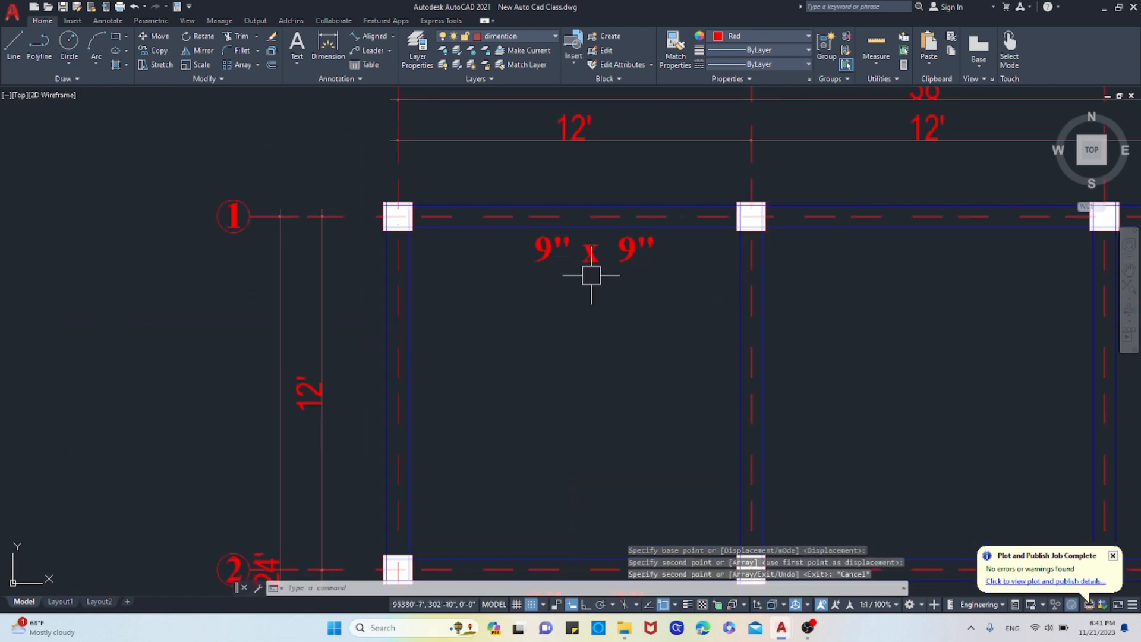
Copy the grid line 1 beam label beneath the same beam in the B–C and C–D bays.
left_click(557, 266)
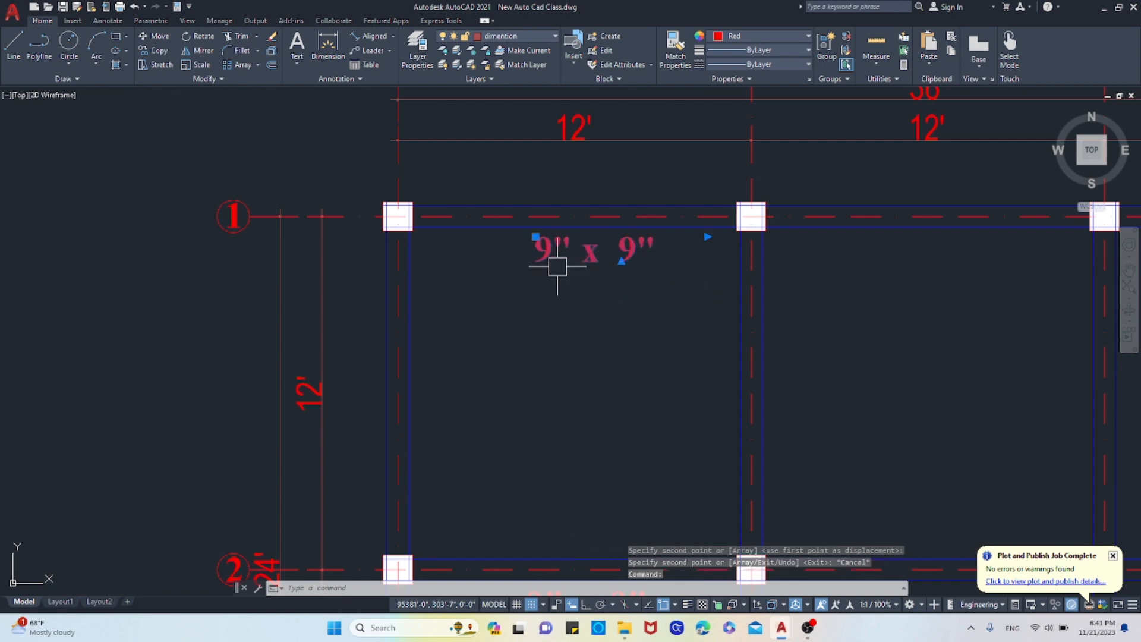
left_click(160, 53)
left_click(583, 254)
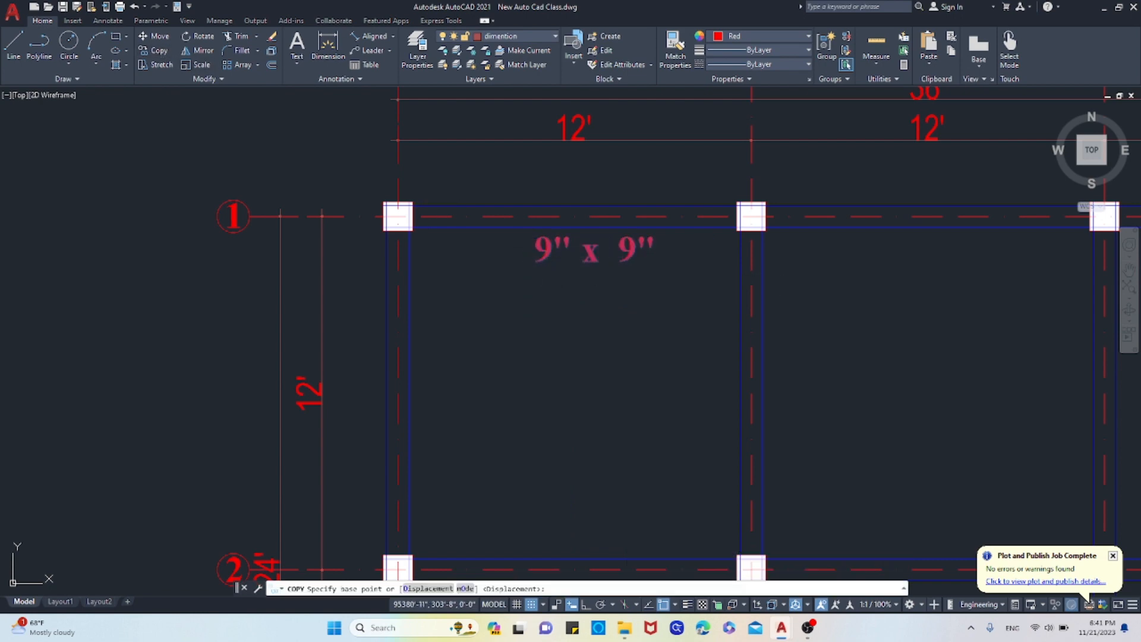
scroll(552, 264, "down", 5)
scroll(708, 285, "up", 8)
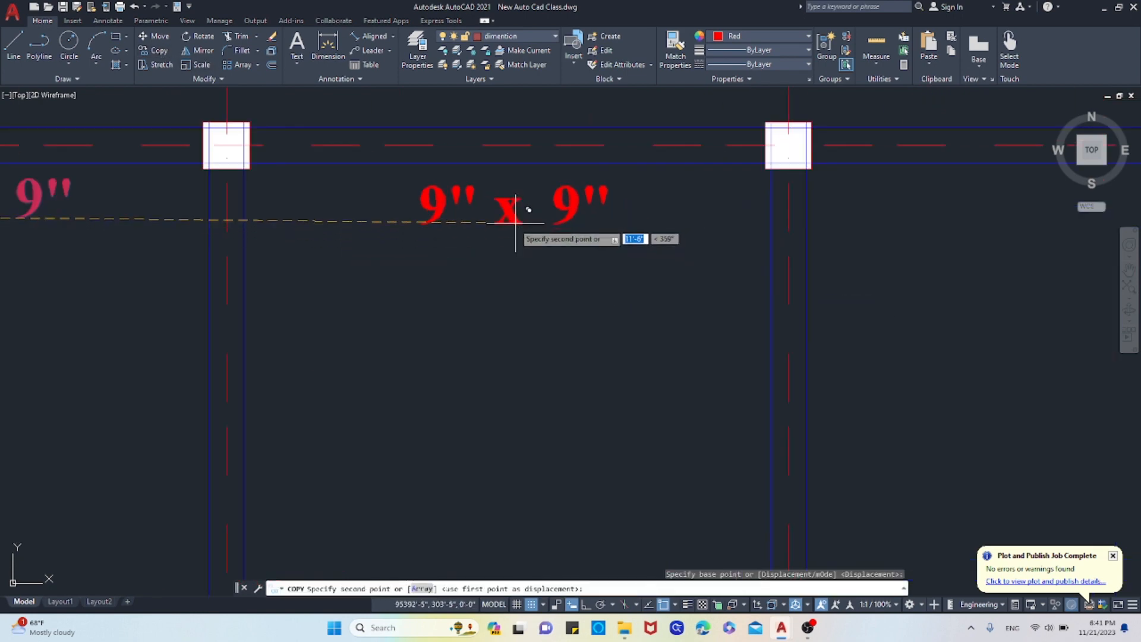
scroll(509, 235, "down", 4)
scroll(606, 293, "down", 2)
scroll(707, 274, "up", 6)
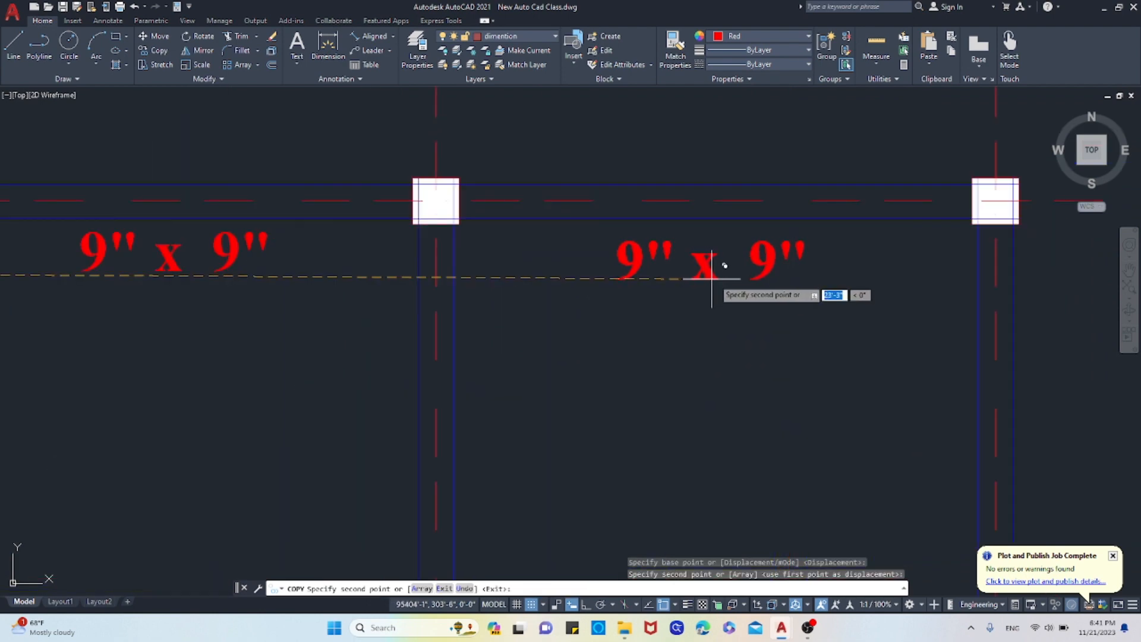
left_click(754, 272)
Place copies of the 9" x 9" label beneath the grid line 2 beam in the C–D and B–C bays.
scroll(770, 238, "down", 5)
scroll(772, 309, "up", 4)
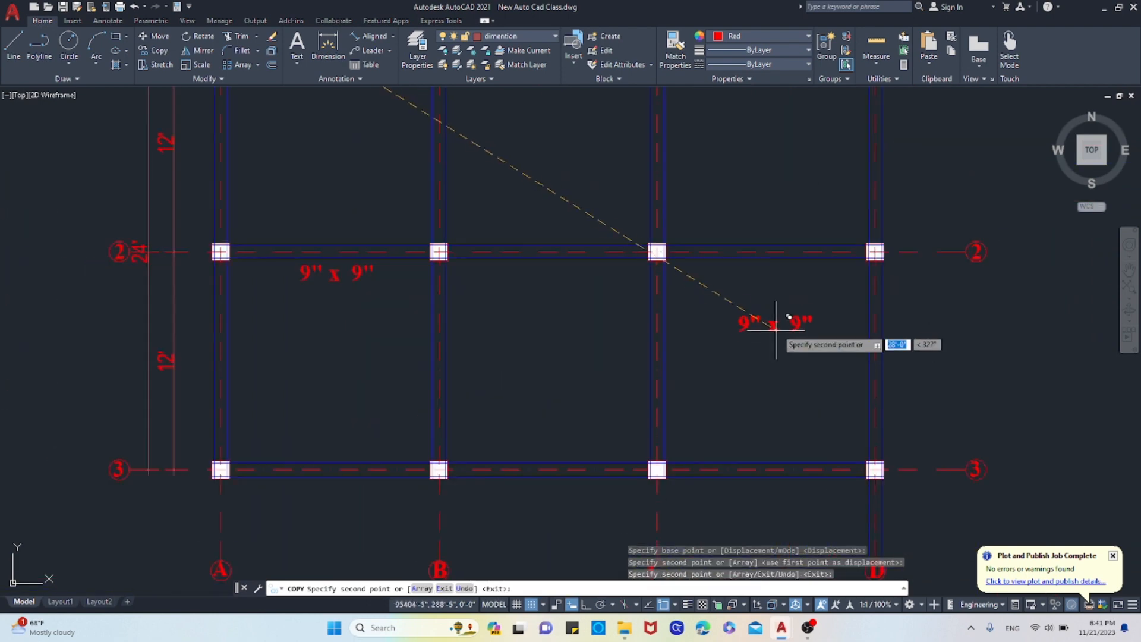
left_click(778, 286)
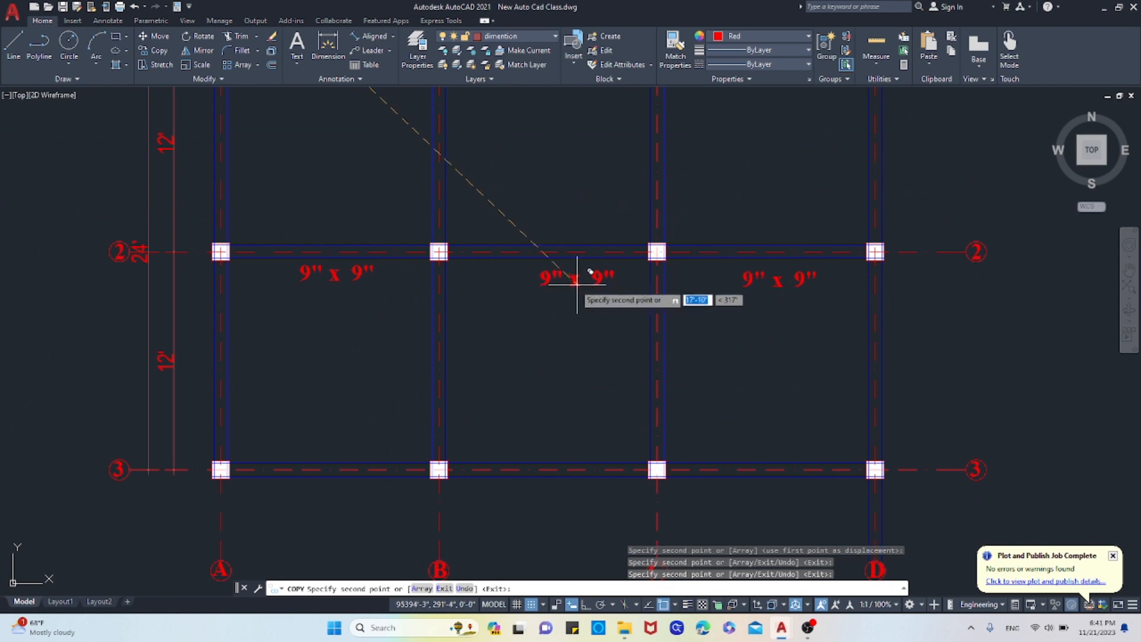
Place copies of the 9" x 9" label beneath the grid line 3 beam in the B–C, A–B and C–D bays.
scroll(611, 331, "down", 2)
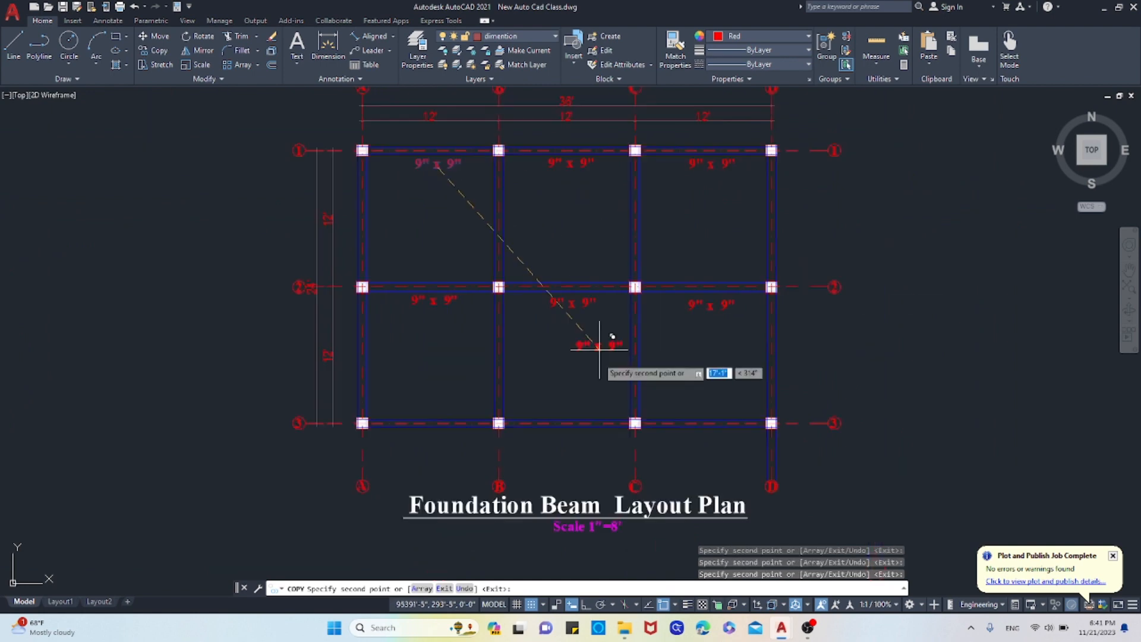
scroll(573, 438, "up", 4)
left_click(579, 429)
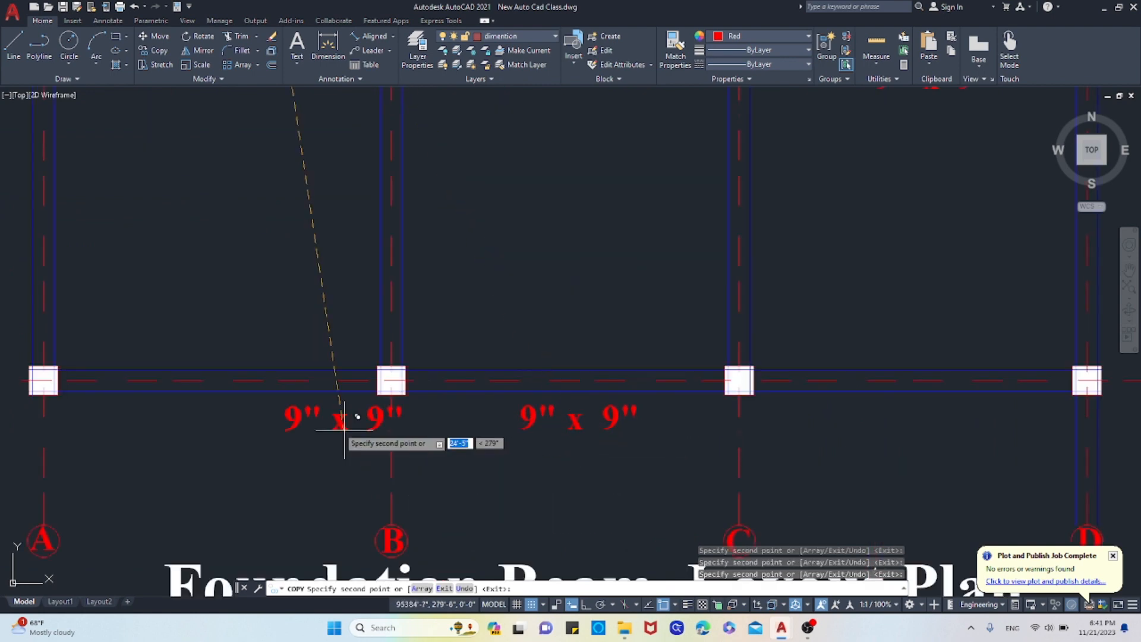
left_click(228, 425)
scroll(653, 440, "down", 2)
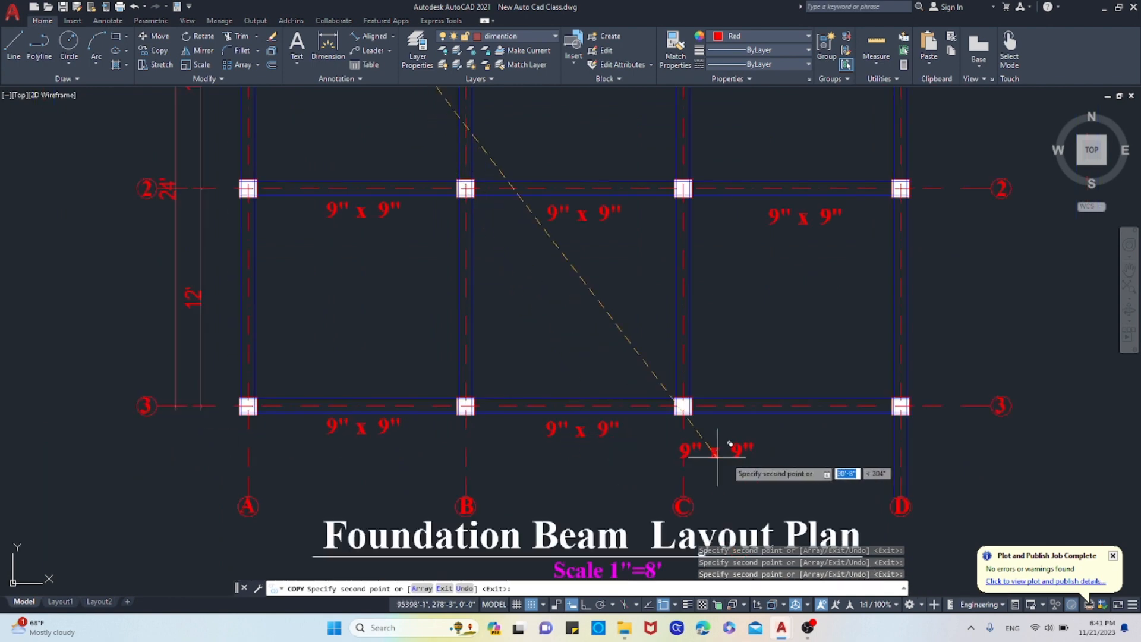
scroll(843, 440, "up", 2)
left_click(788, 426)
Place copies of the 9" x 9" label on the grid line C, B and A beams between grid lines 2 and 3.
scroll(790, 428, "down", 2)
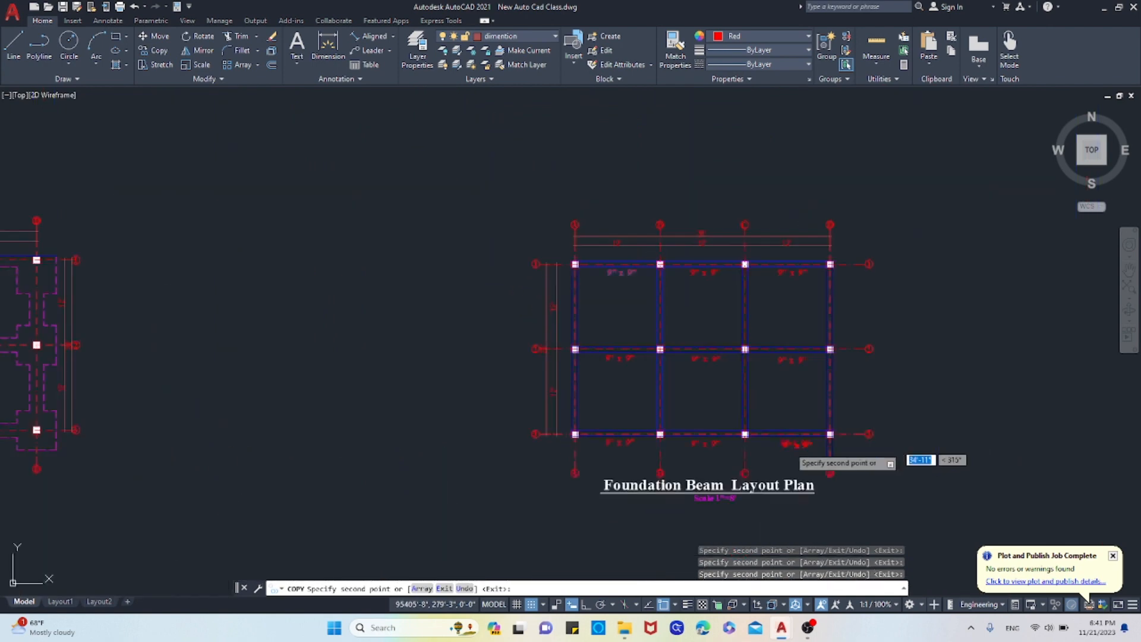
scroll(766, 398, "up", 2)
left_click(689, 423)
scroll(772, 410, "down", 2)
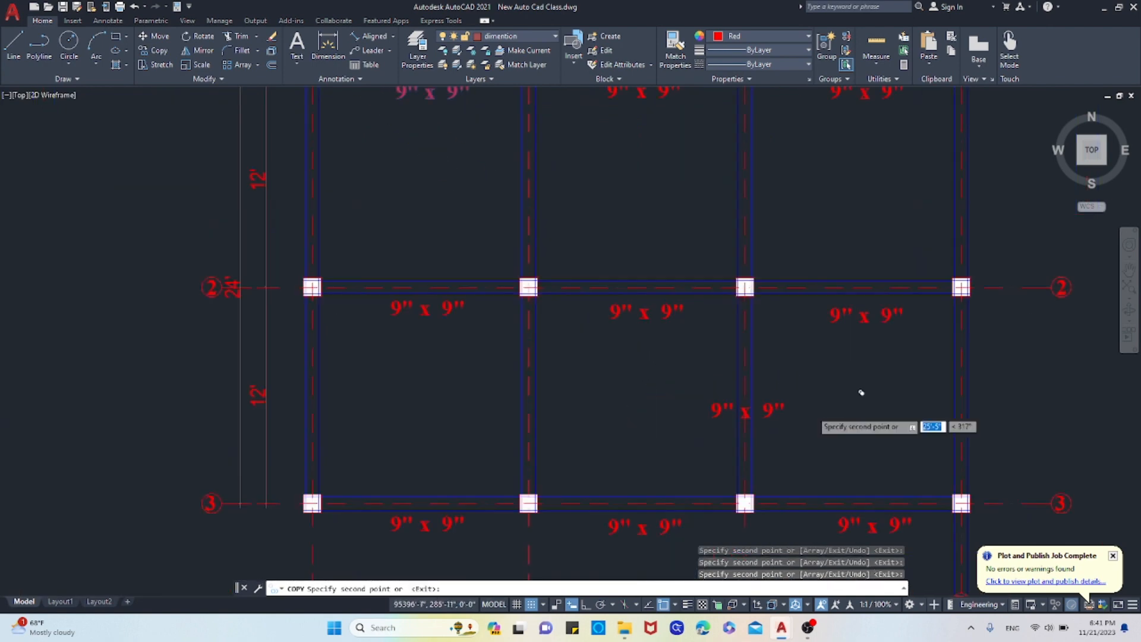
scroll(761, 408, "up", 2)
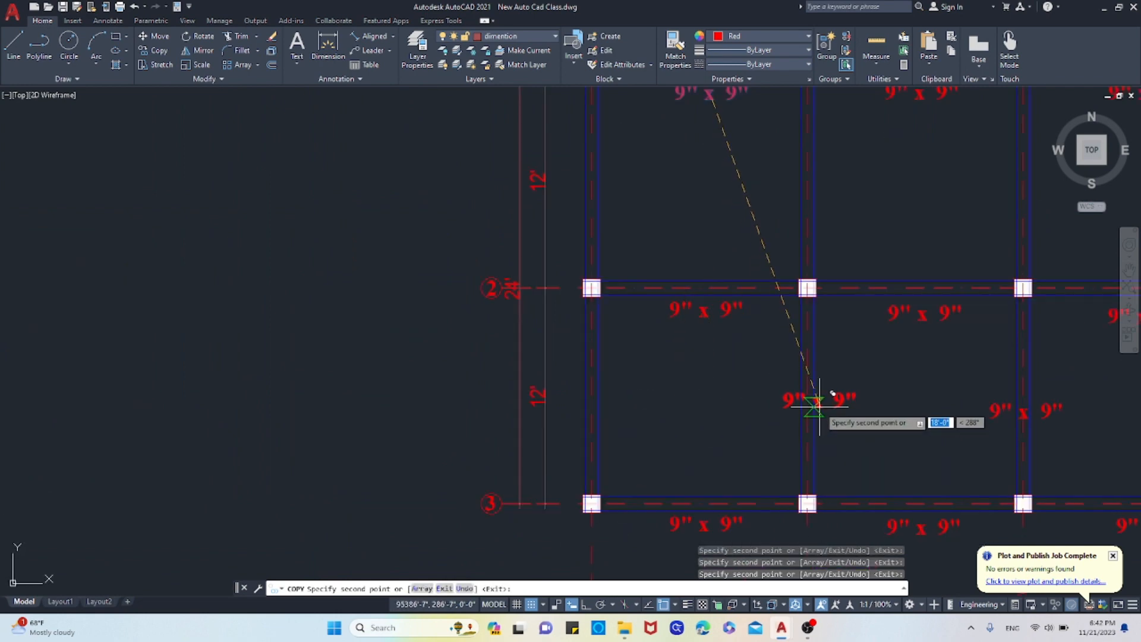
left_click(818, 406)
left_click(603, 392)
Place copies of the 9" x 9" label on the grid line A, B and C beams between grid lines 1 and 2.
scroll(624, 387, "down", 2)
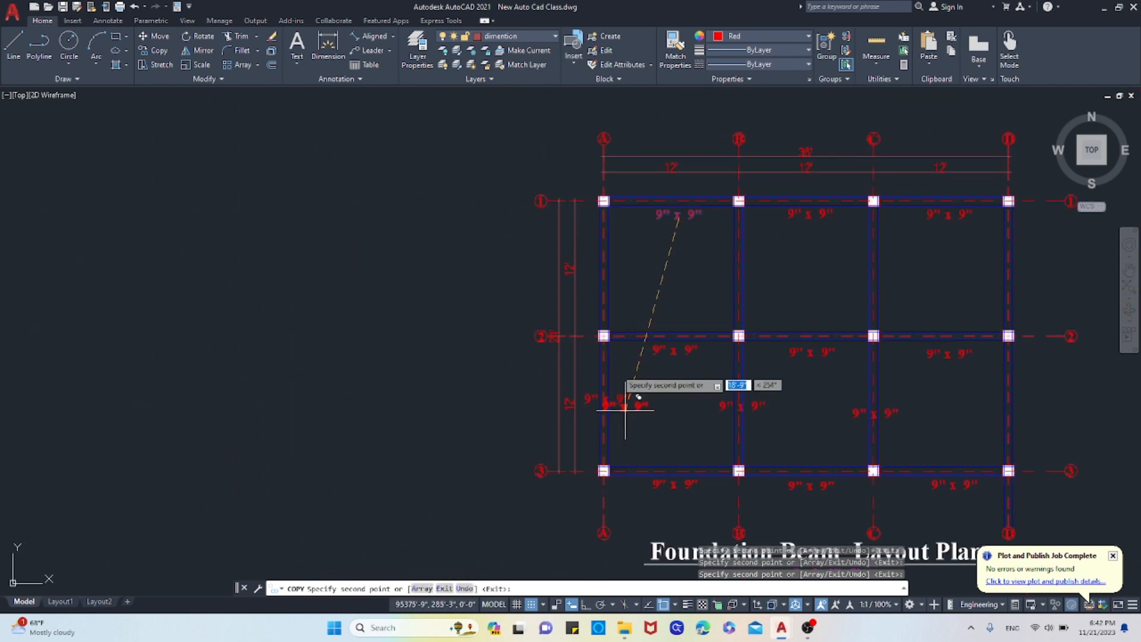
scroll(614, 272, "up", 4)
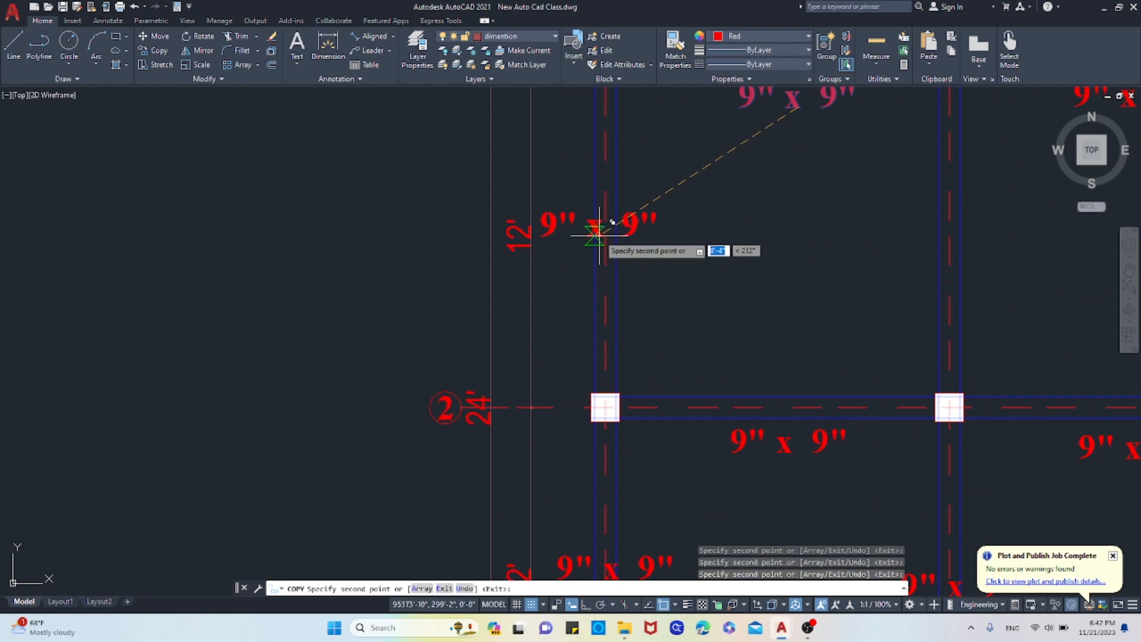
left_click(589, 199)
scroll(675, 288, "down", 2)
scroll(798, 313, "up", 3)
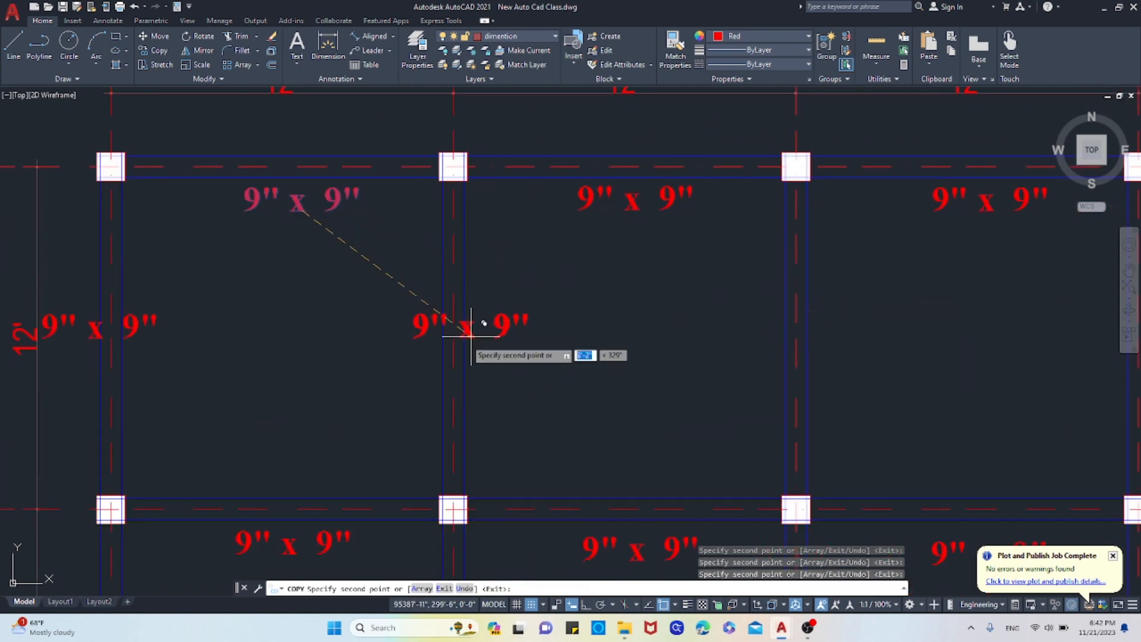
left_click(462, 361)
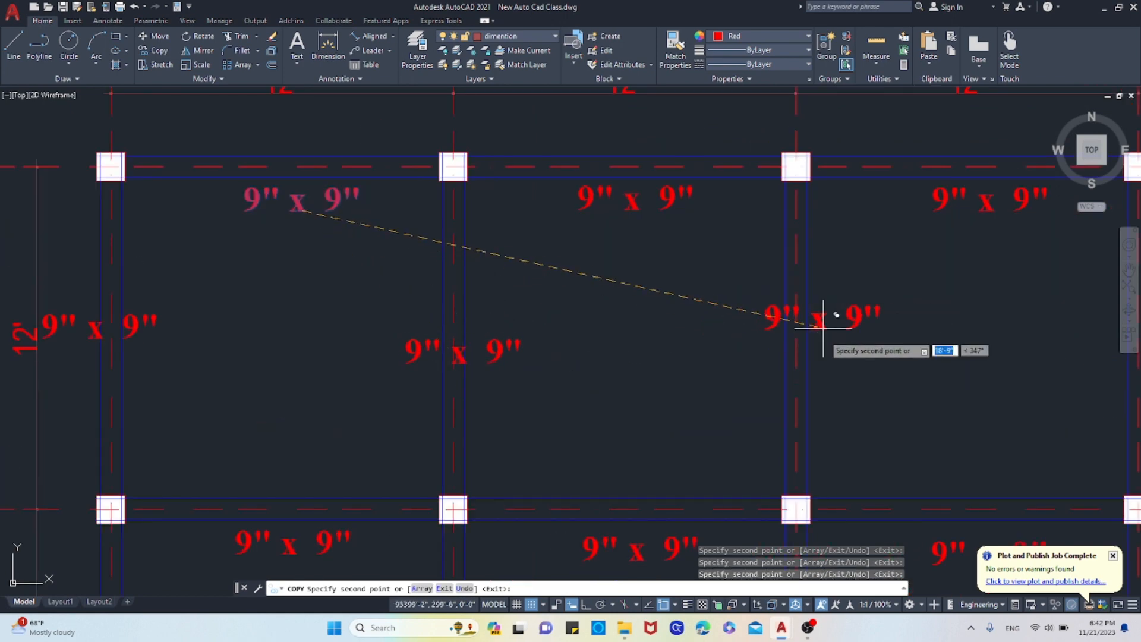
left_click(810, 363)
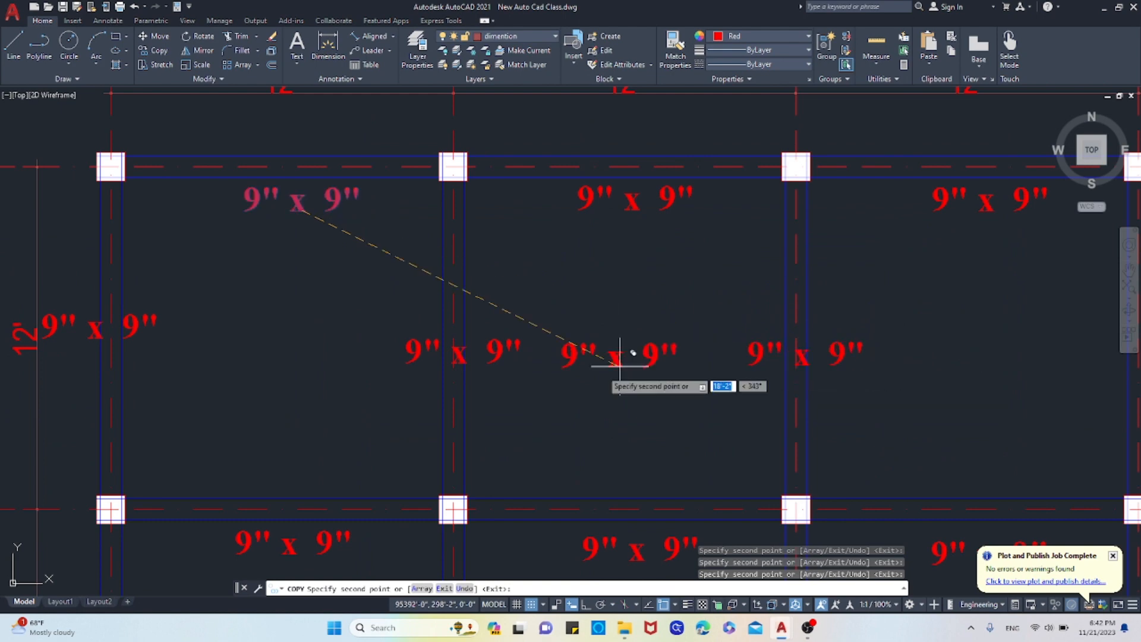
Place copies of the 9" x 9" label on both grid line D beams, between grid lines 1–2 and 2–3, and end the copying.
scroll(841, 364, "down", 2)
scroll(810, 364, "up", 2)
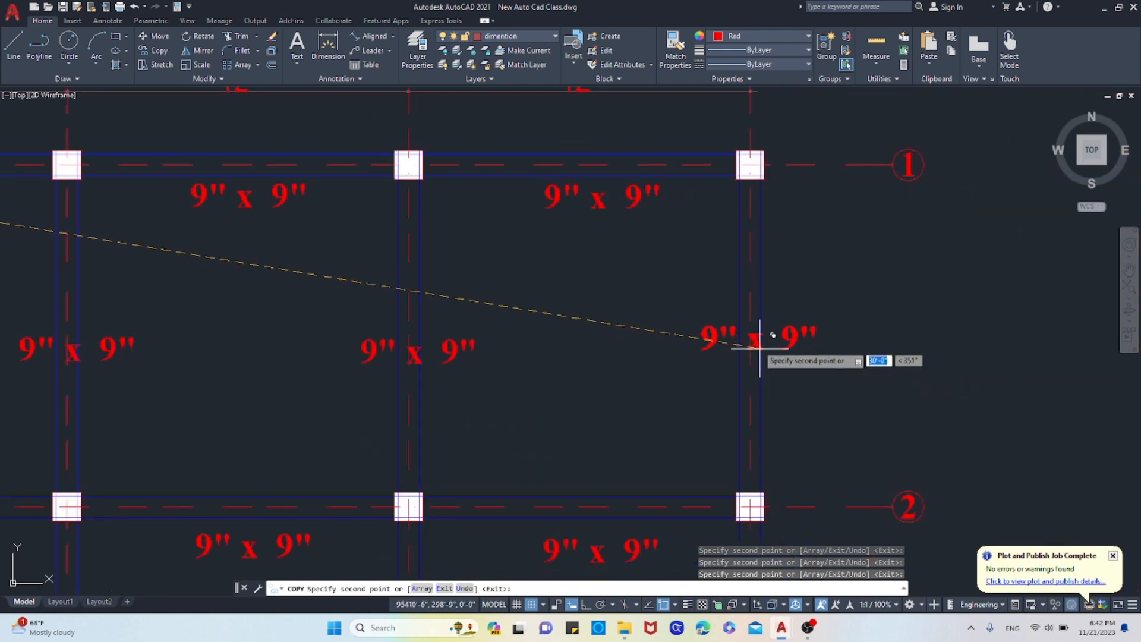
scroll(708, 377, "down", 3)
scroll(734, 380, "up", 3)
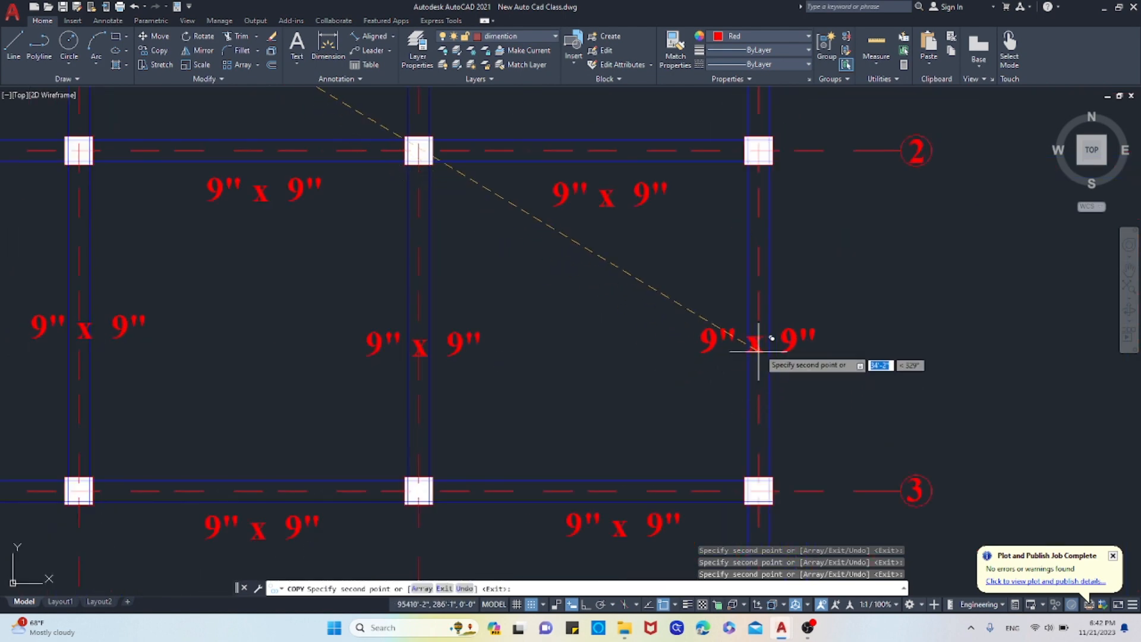
scroll(832, 350, "down", 4)
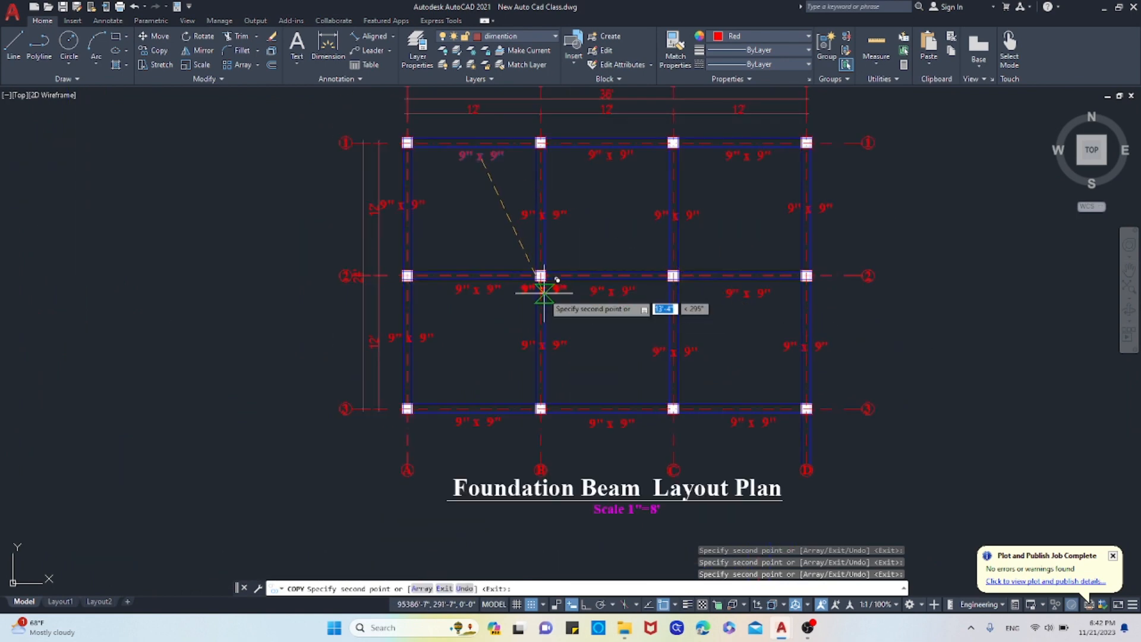
key("Escape")
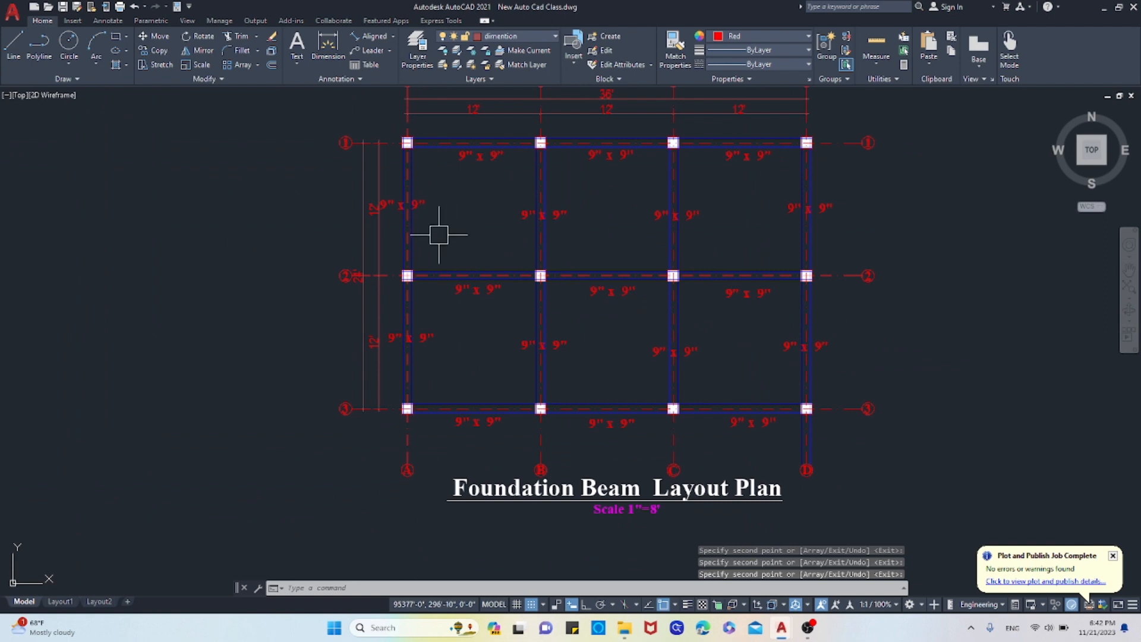
Move the grid line A label between grid lines 1 and 2 slightly right, centring it on the beam clear of the dimension line.
scroll(430, 183, "up", 5)
left_click(425, 202)
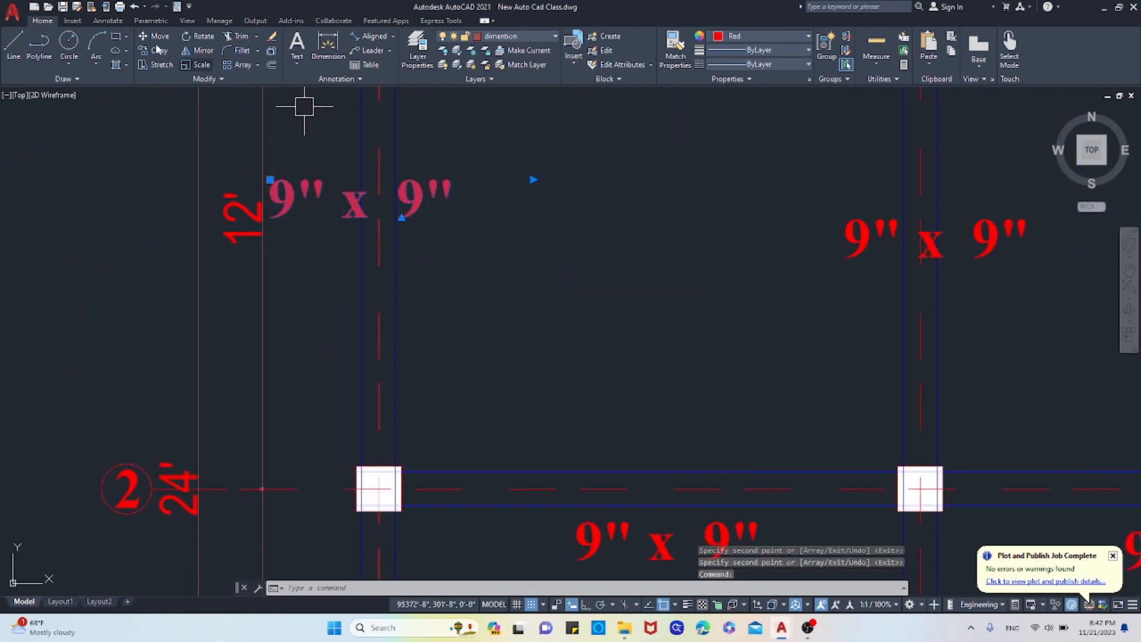
left_click(399, 190)
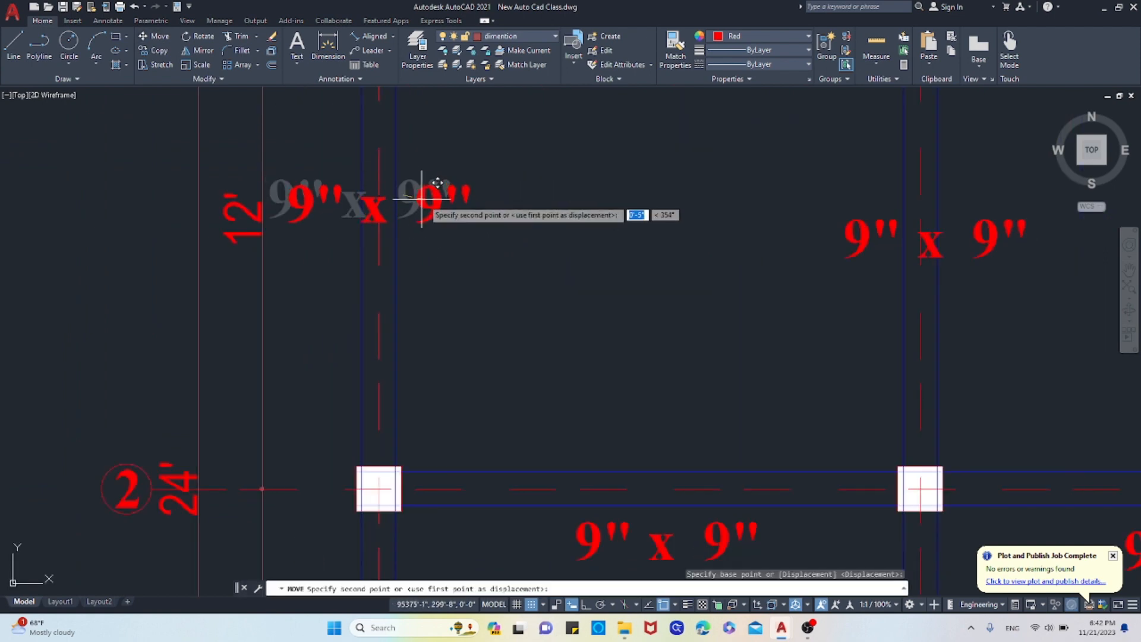
left_click(427, 207)
scroll(560, 278, "down", 6)
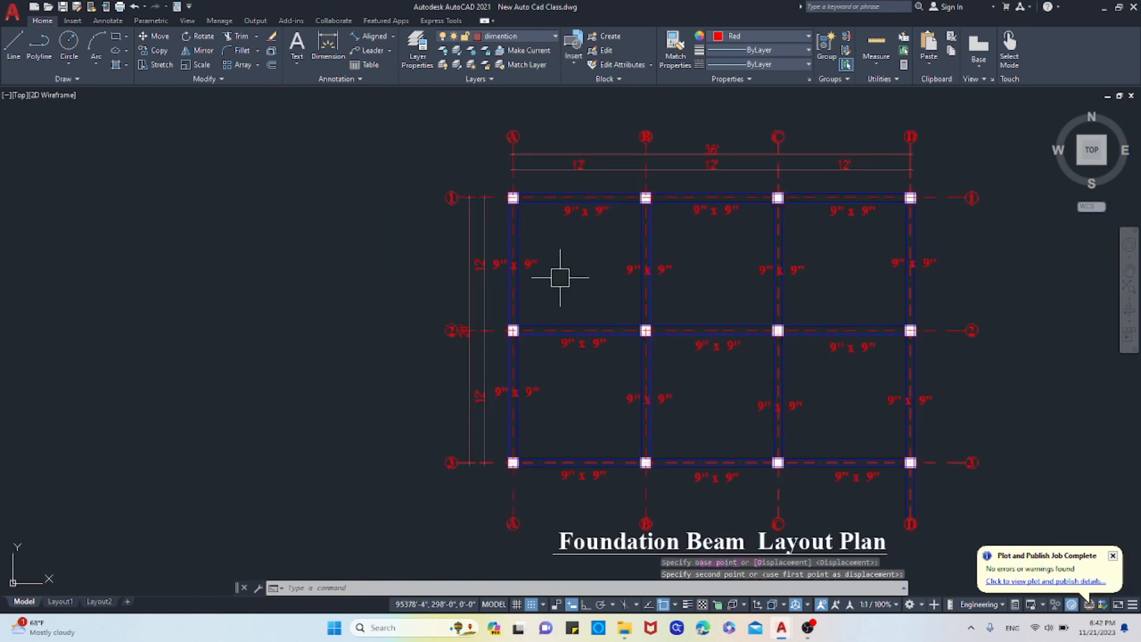
Examine the 9" x 9" labels, beams, columns and title across the Foundation Beam Layout Plan.
scroll(590, 356, "up", 6)
scroll(537, 353, "down", 6)
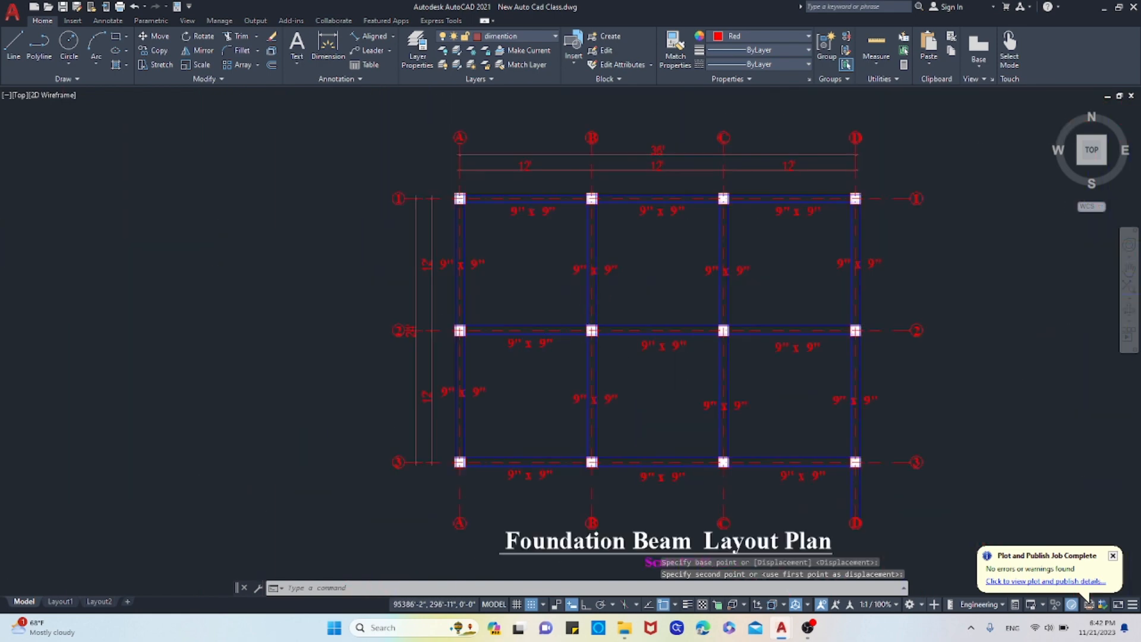
scroll(595, 289, "up", 4)
scroll(634, 240, "up", 2)
scroll(527, 400, "down", 8)
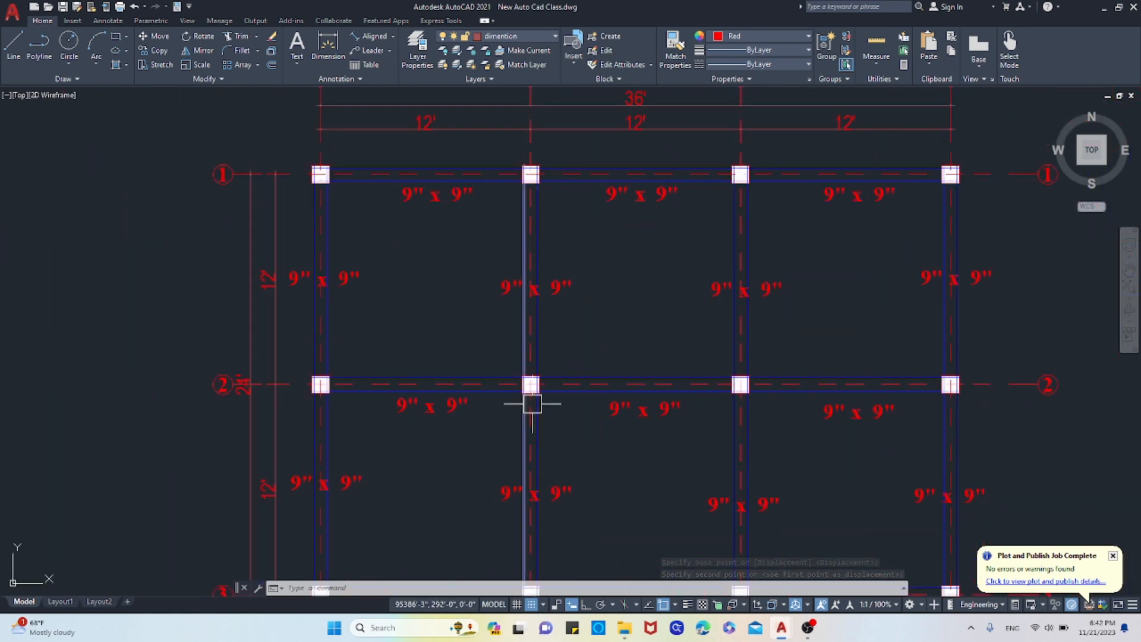
scroll(570, 499, "up", 6)
scroll(596, 475, "down", 4)
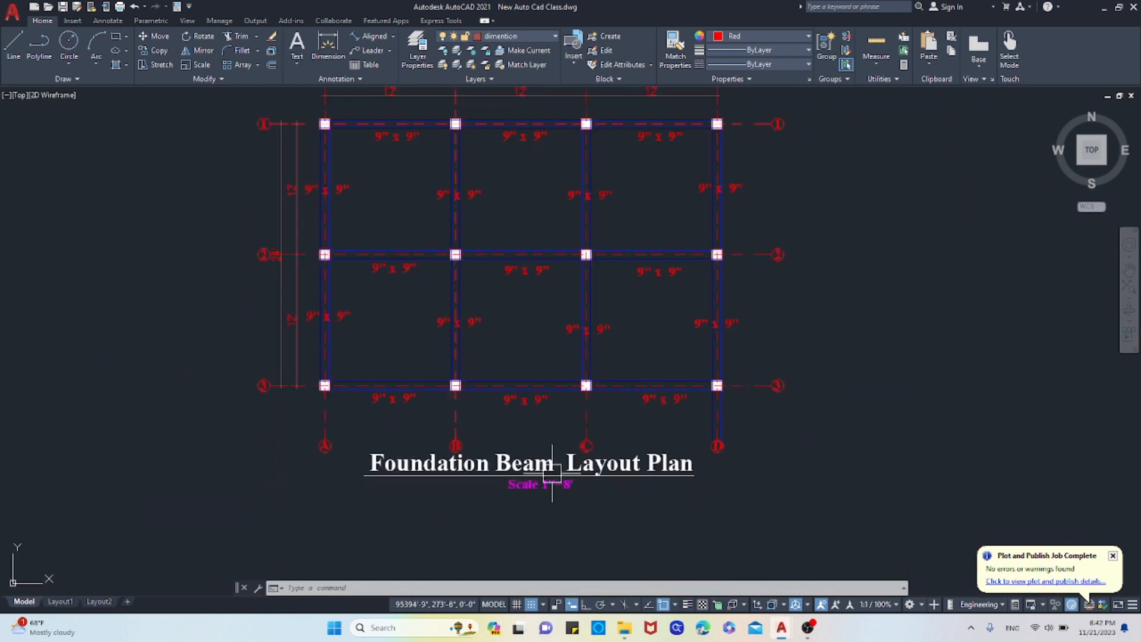
scroll(553, 470, "up", 4)
scroll(538, 458, "down", 4)
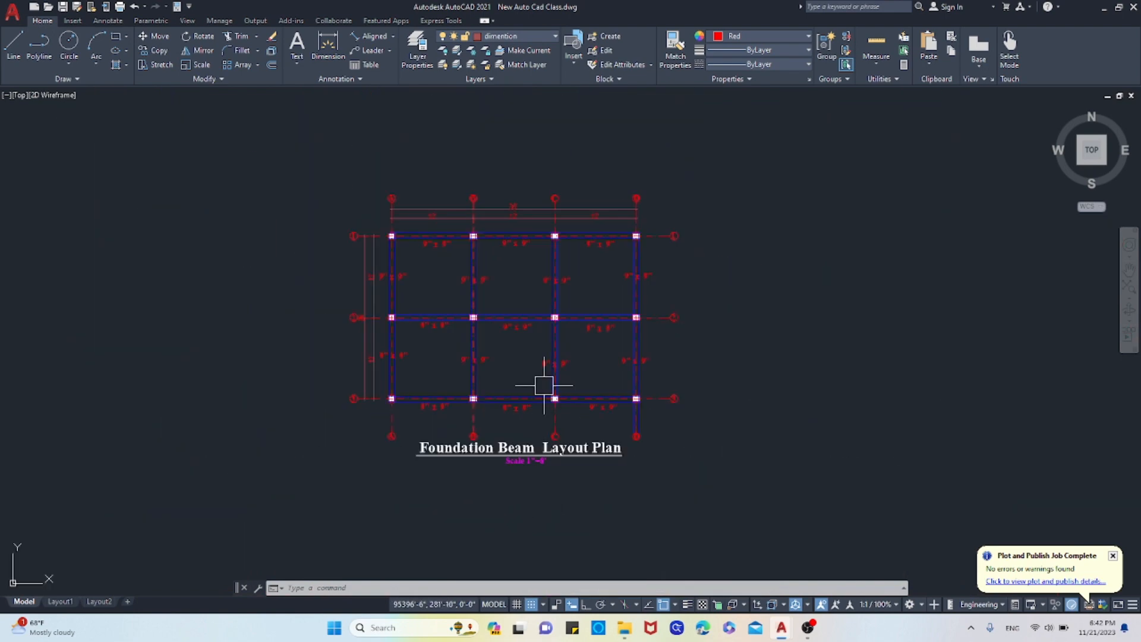
scroll(555, 362, "up", 2)
scroll(555, 383, "down", 4)
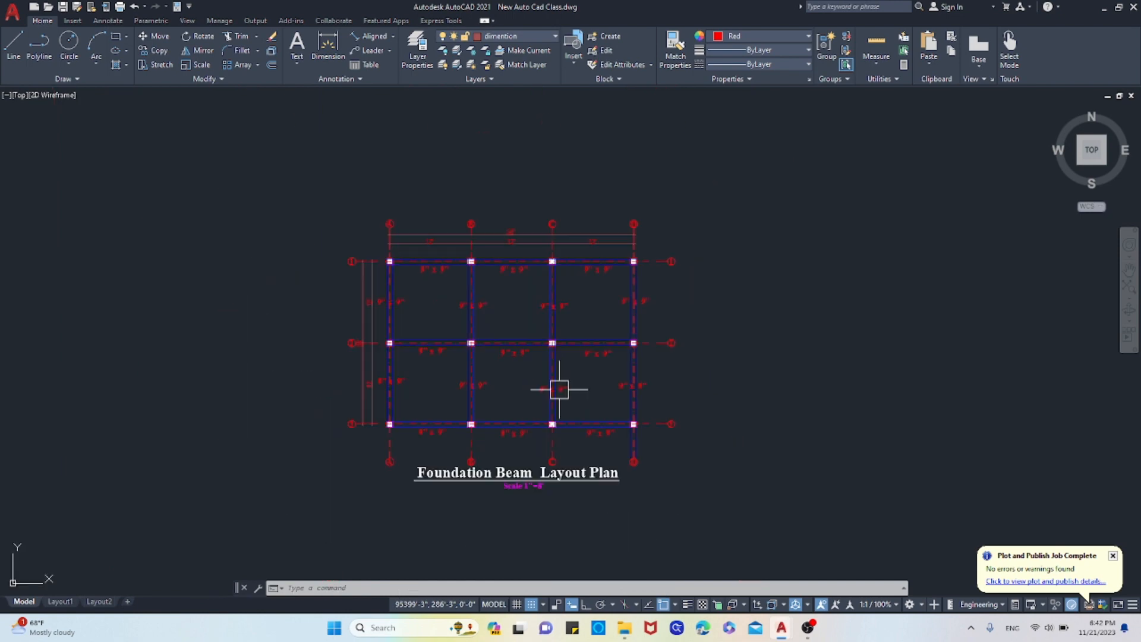
scroll(579, 415, "up", 4)
scroll(555, 383, "down", 2)
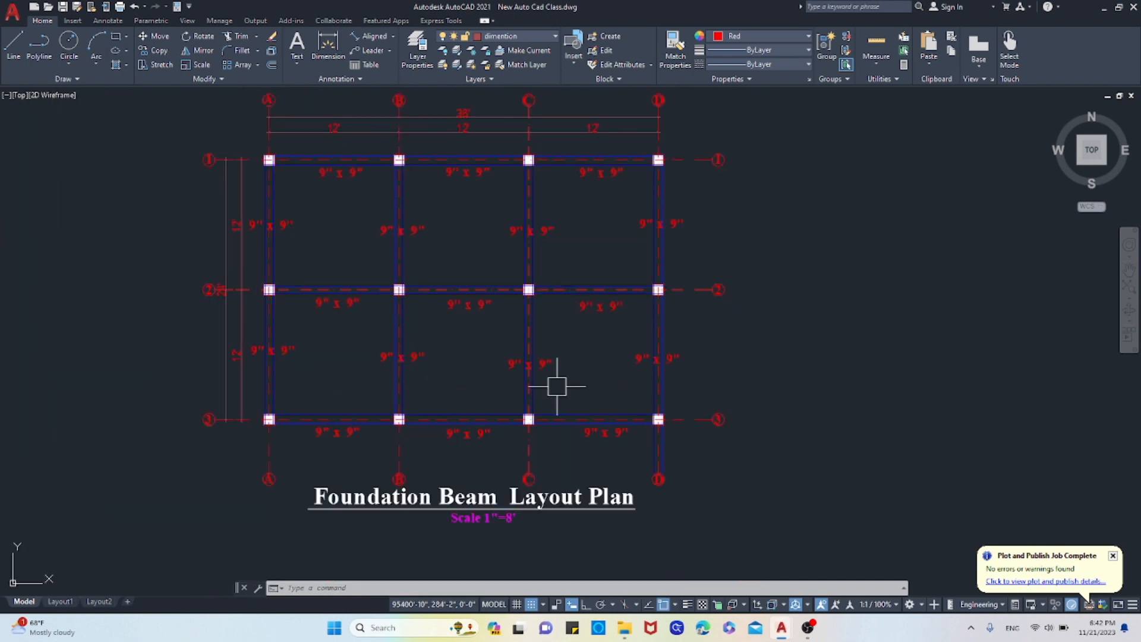
scroll(557, 386, "down", 2)
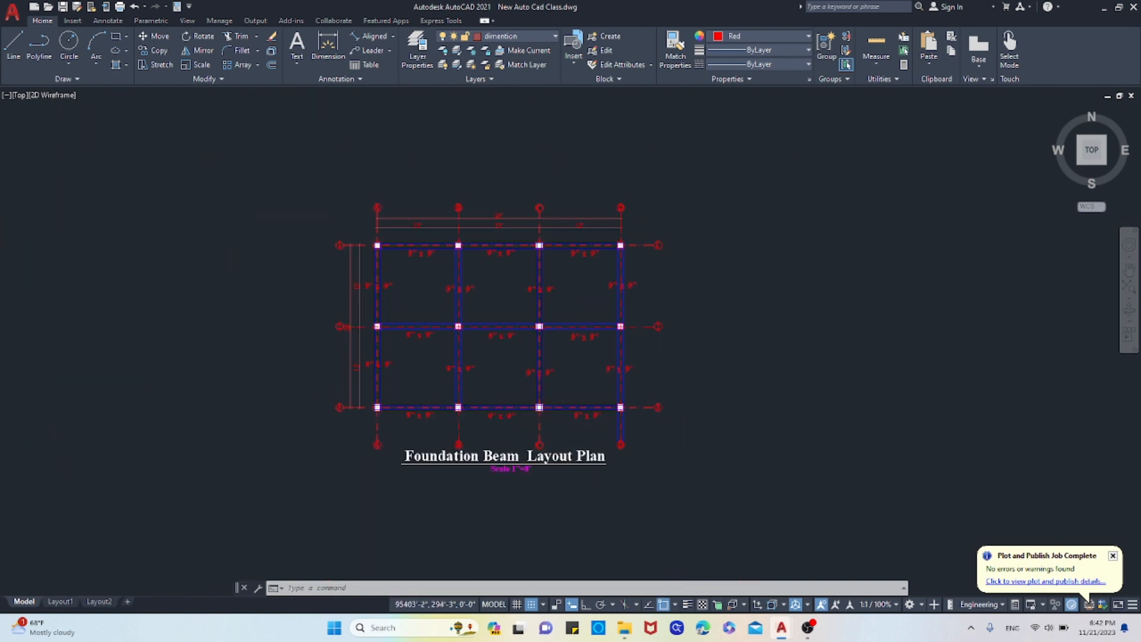
scroll(563, 360, "up", 3)
scroll(562, 361, "down", 3)
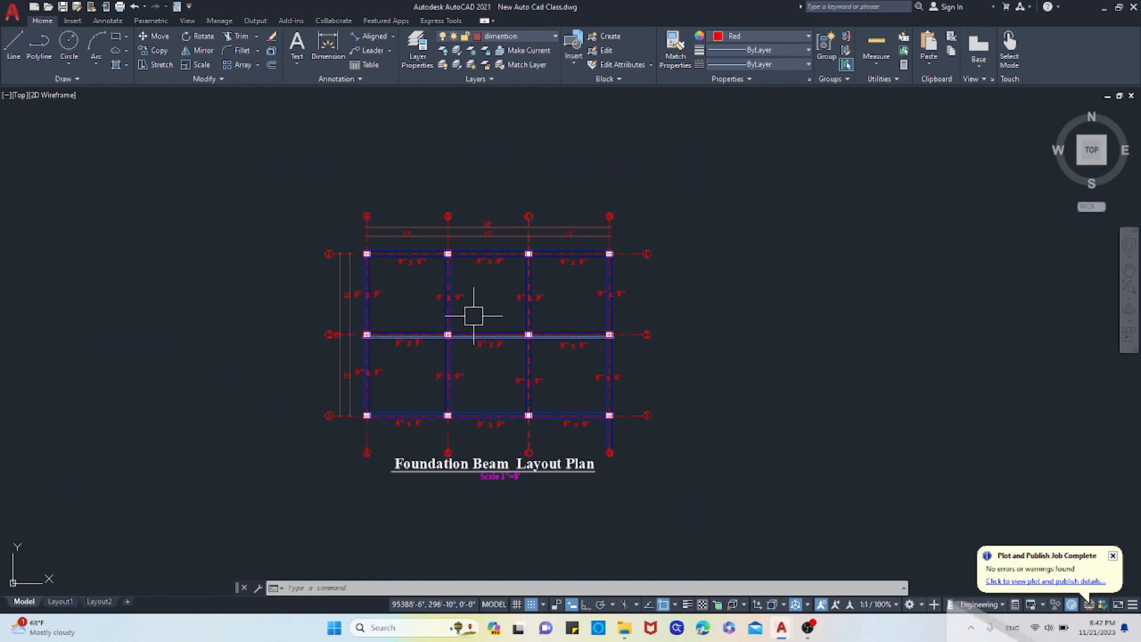
scroll(476, 319, "up", 3)
scroll(476, 365, "down", 3)
scroll(509, 420, "up", 3)
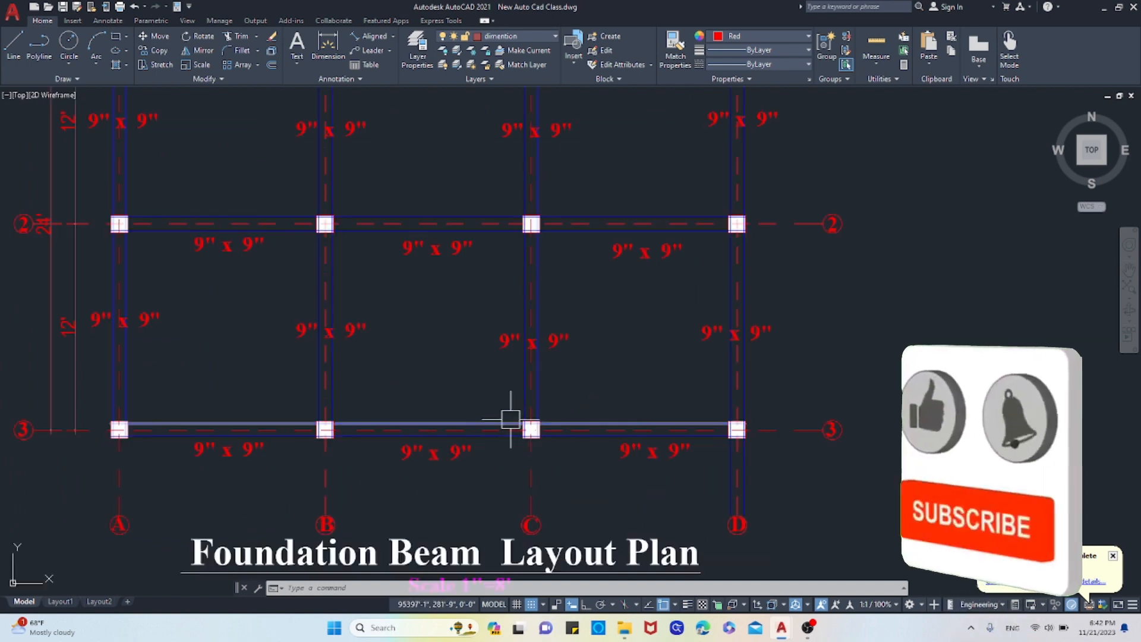
scroll(505, 443, "down", 3)
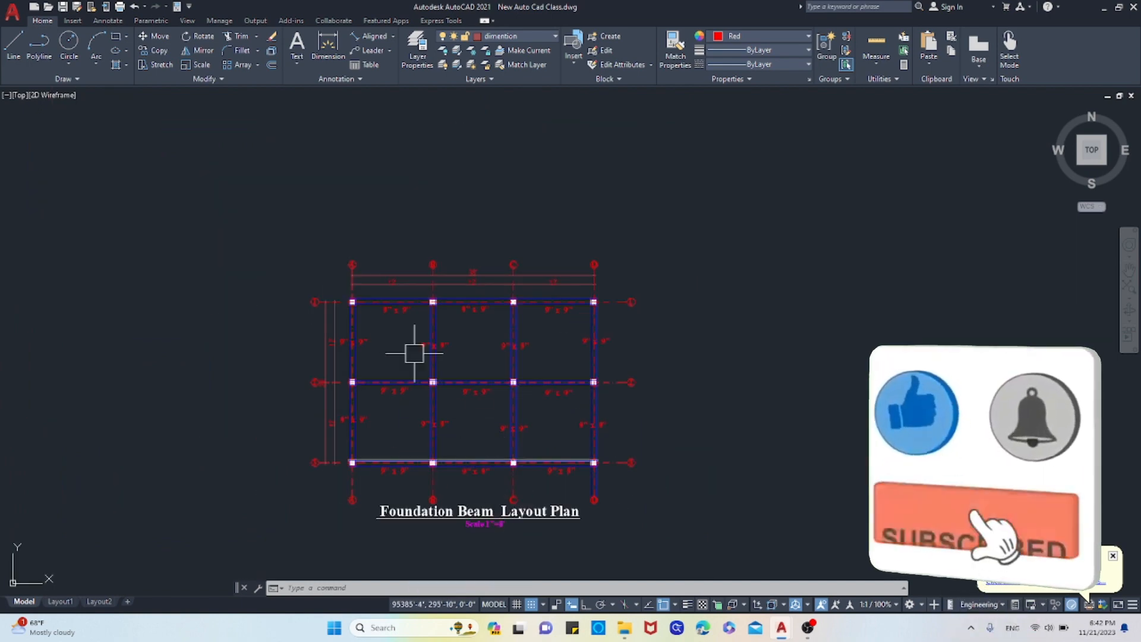
left_click(274, 198)
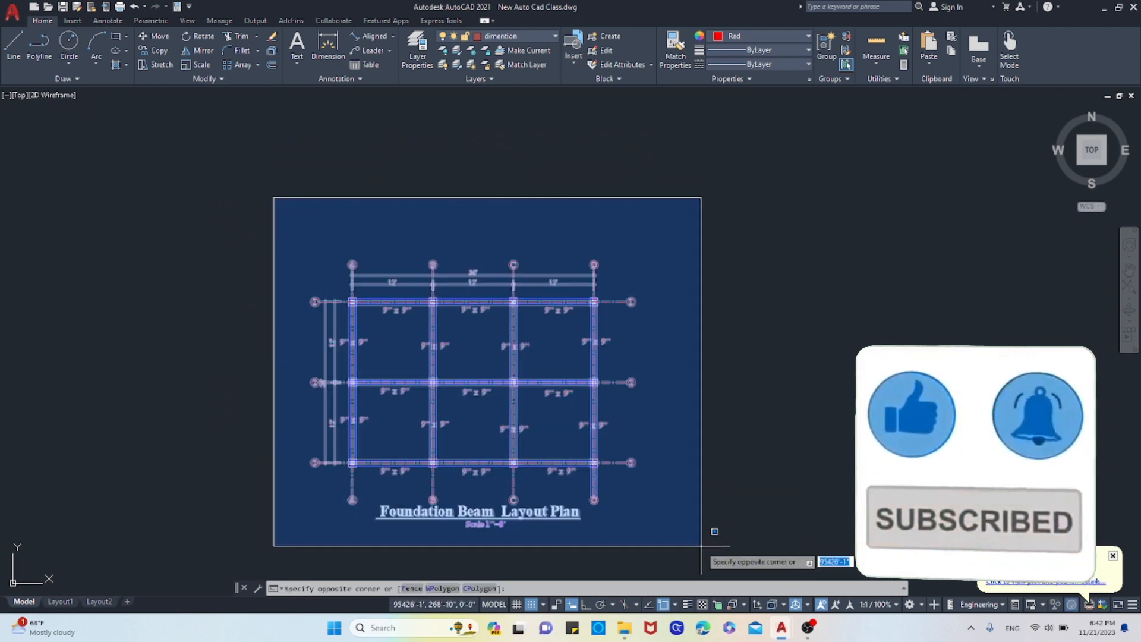
left_click(684, 530)
left_click(274, 198)
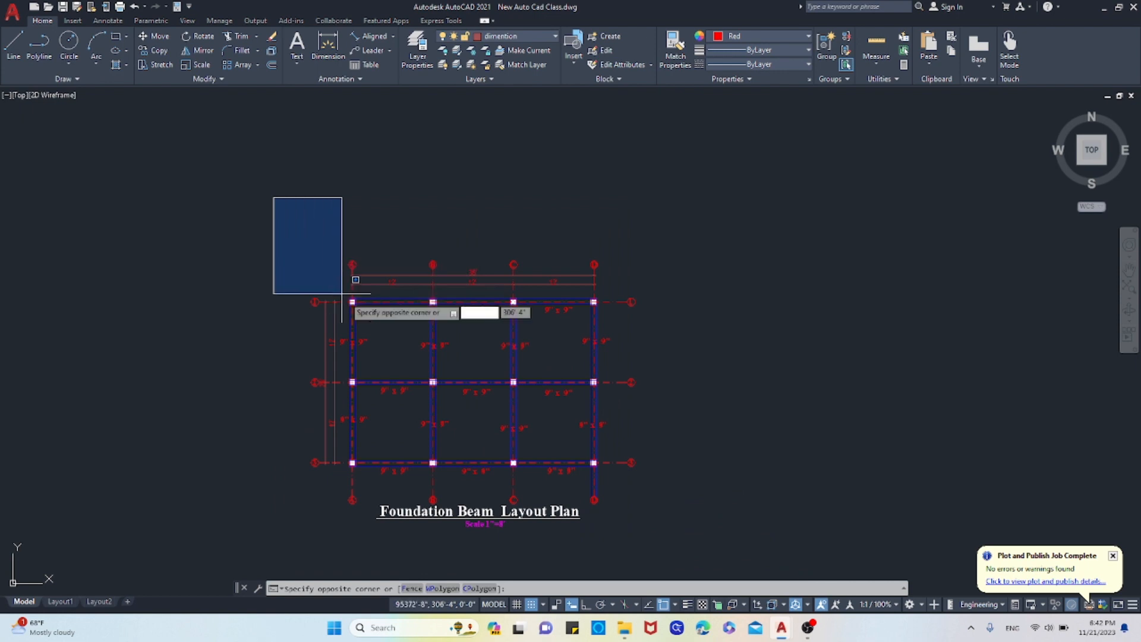
left_click(292, 229)
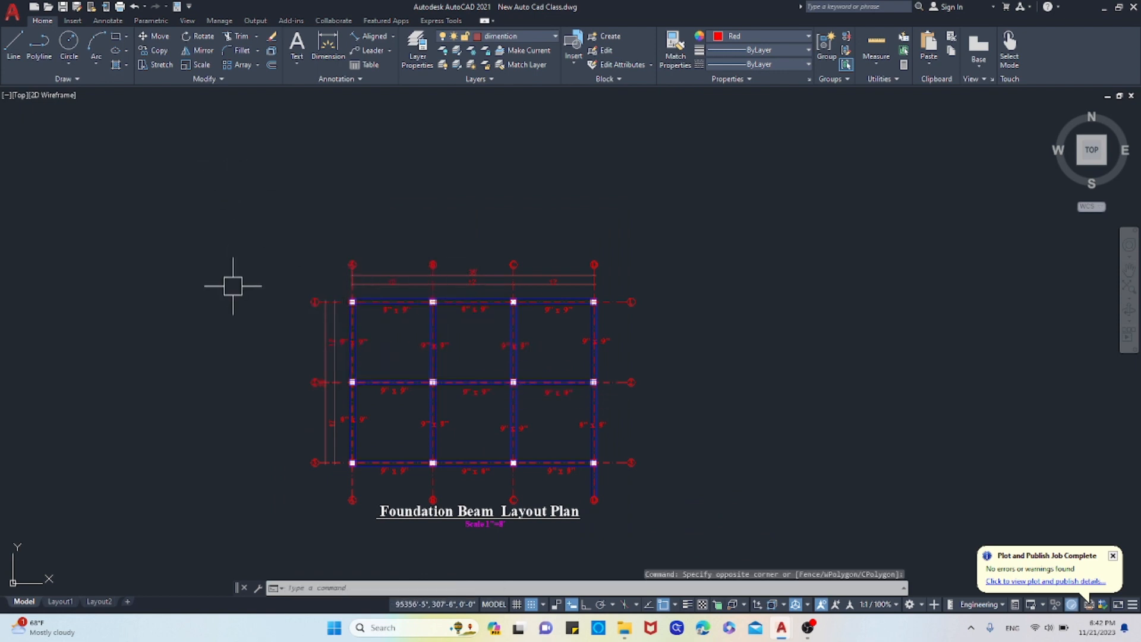
Trim the two beam lines that extend below the column at grid lines D and 3.
type("tr")
key("Return")
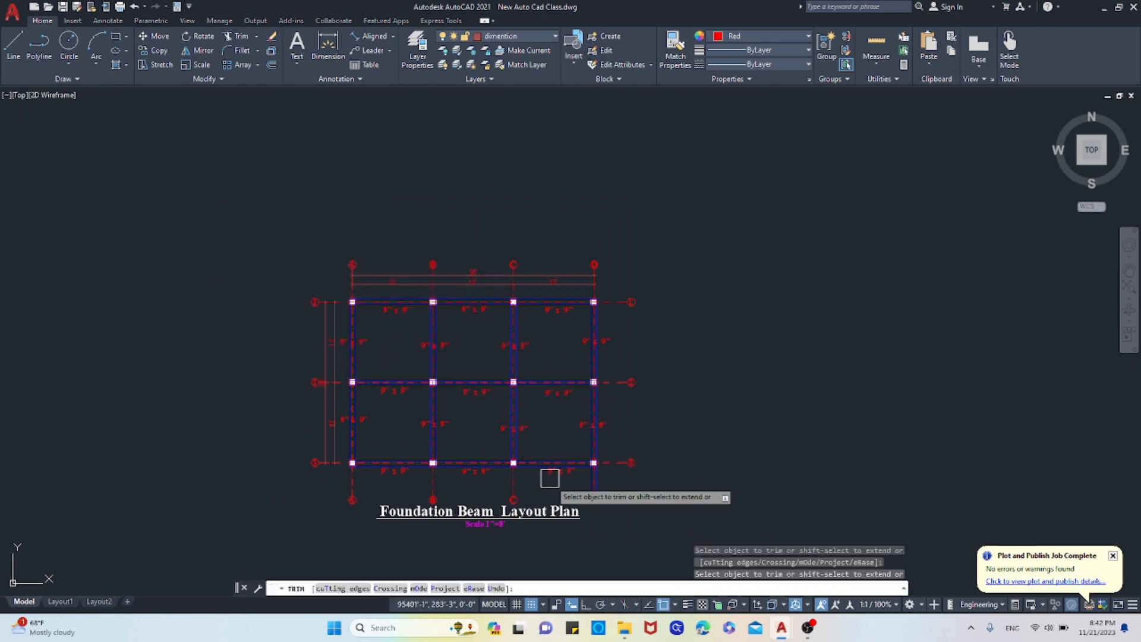
scroll(591, 495, "up", 5)
scroll(604, 479, "up", 4)
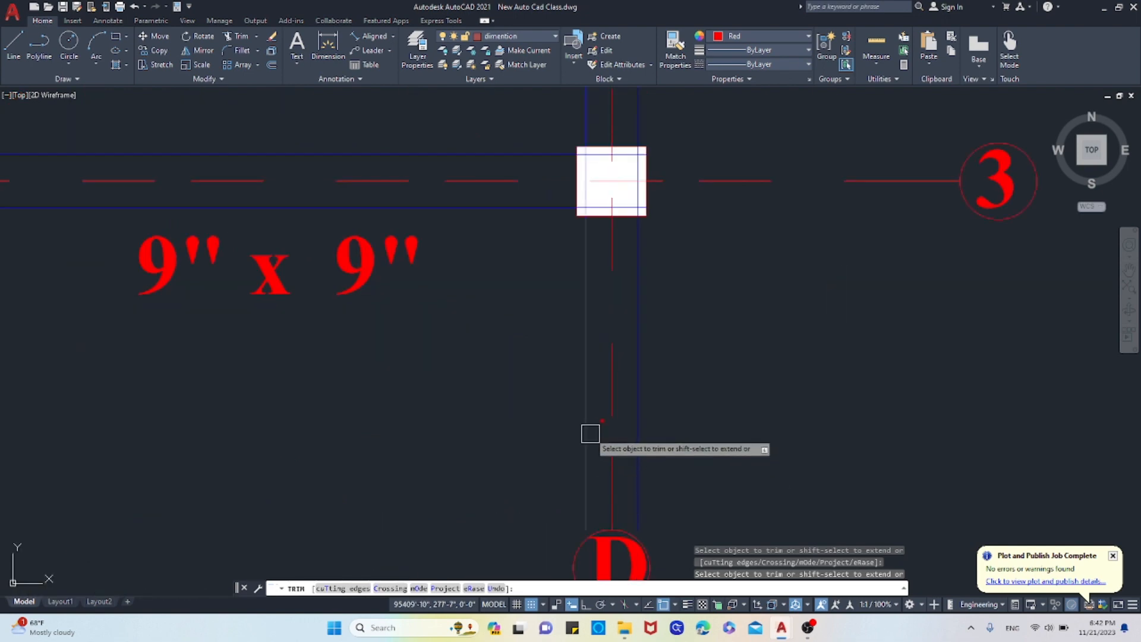
scroll(589, 431, "down", 6)
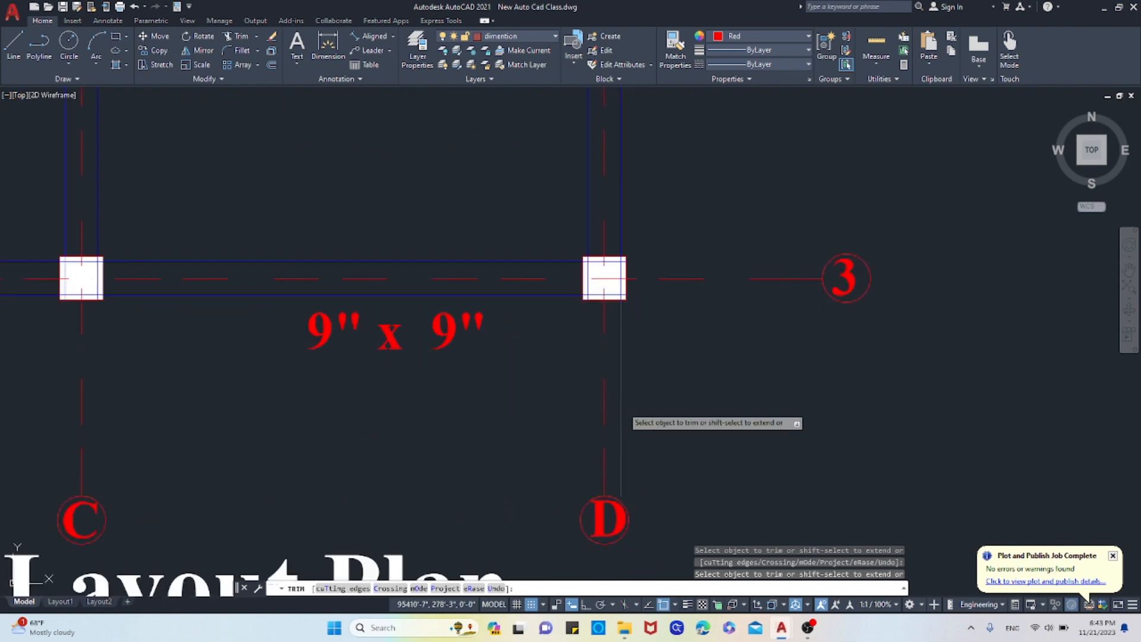
key("Return")
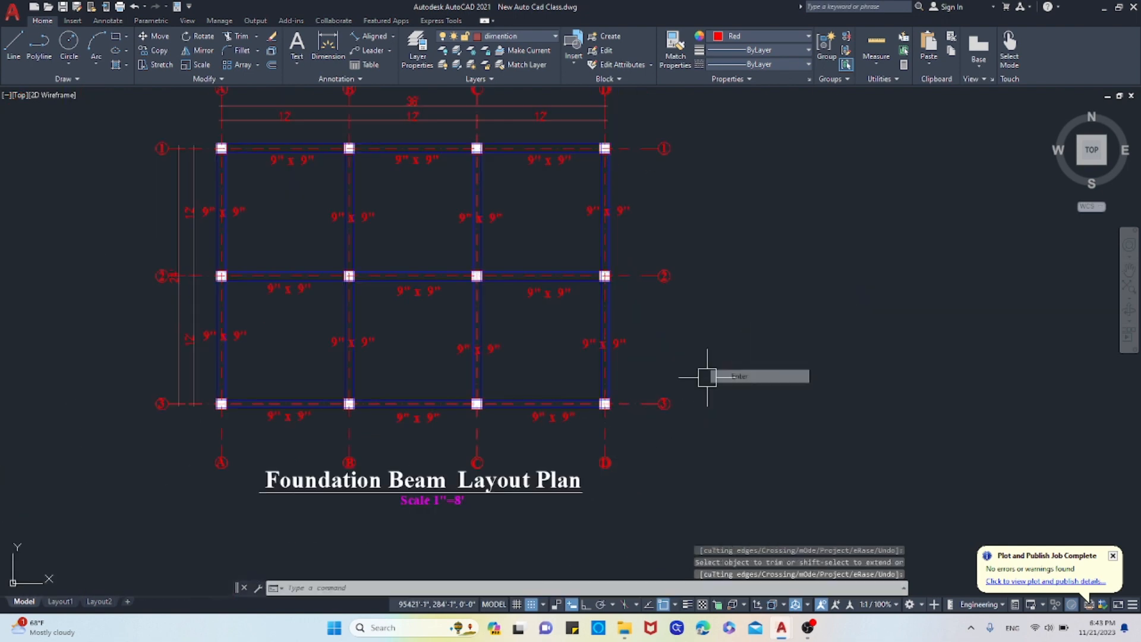
scroll(607, 421, "up", 6)
scroll(601, 417, "down", 6)
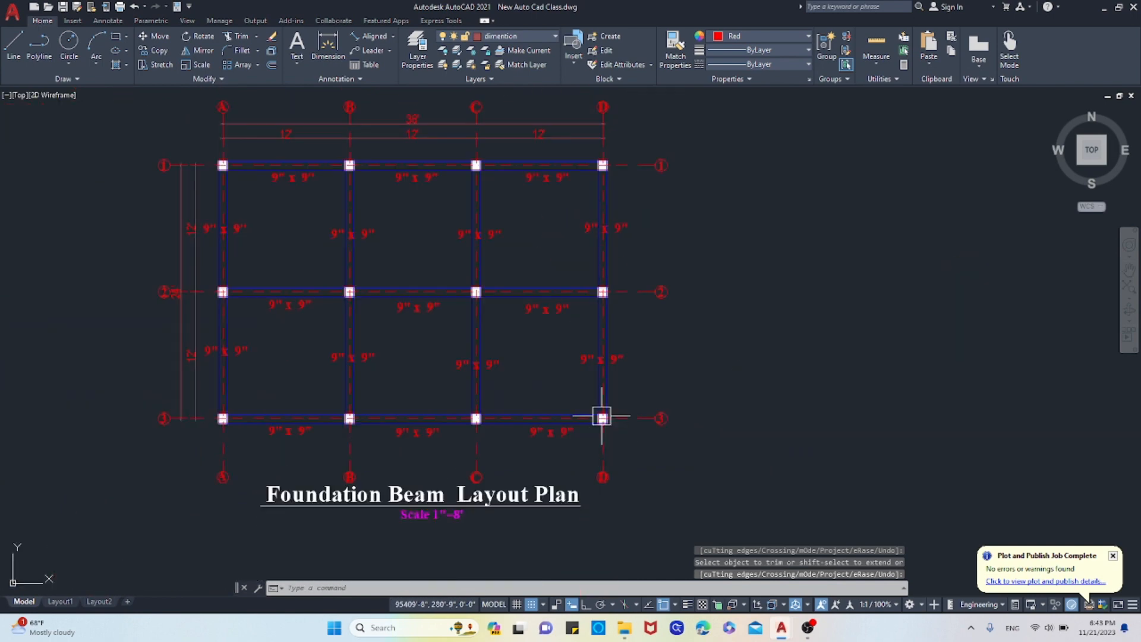
Copy the entire Foundation Beam Layout Plan with its title about 85' horizontally to the right, using Ortho to keep it aligned.
scroll(602, 416, "down", 3)
scroll(388, 243, "up", 1)
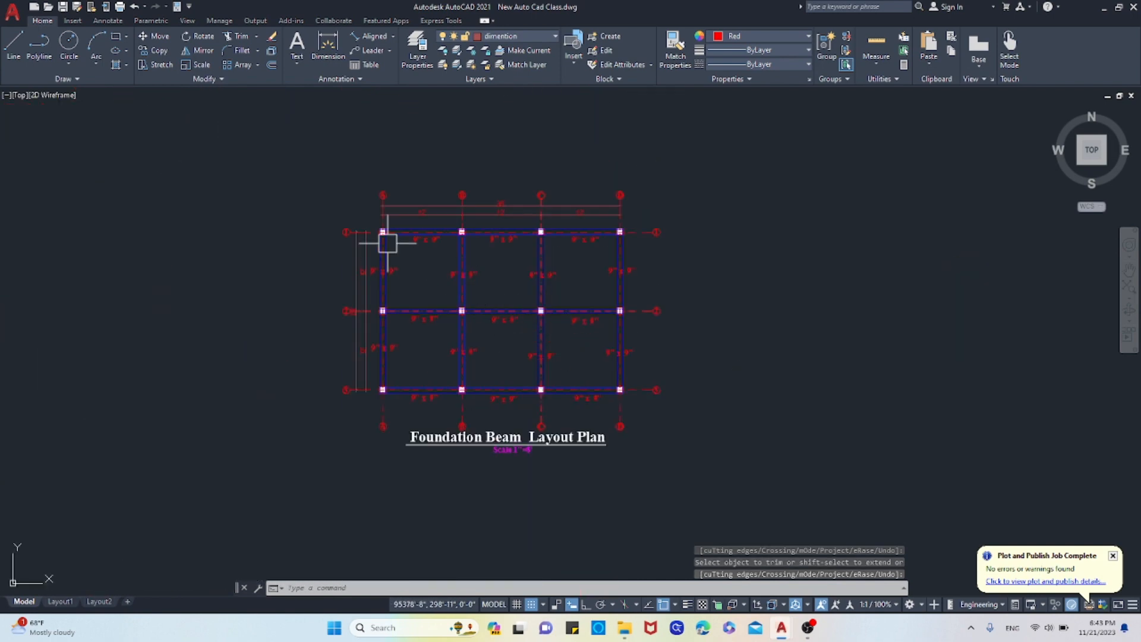
left_click(290, 143)
left_click(750, 496)
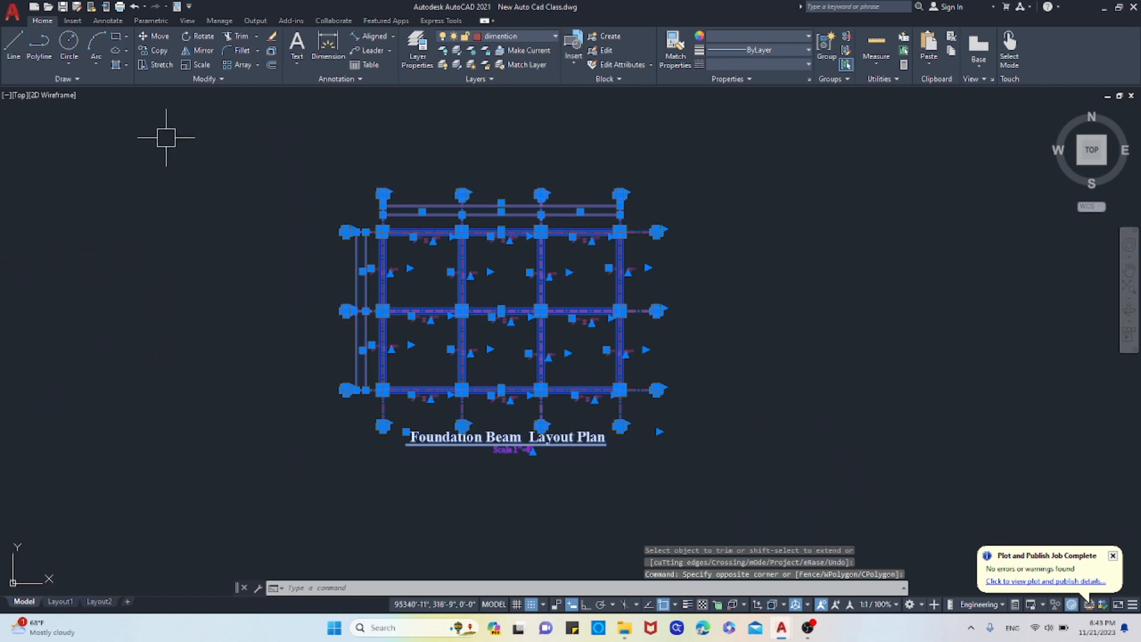
left_click(156, 50)
left_click(500, 349)
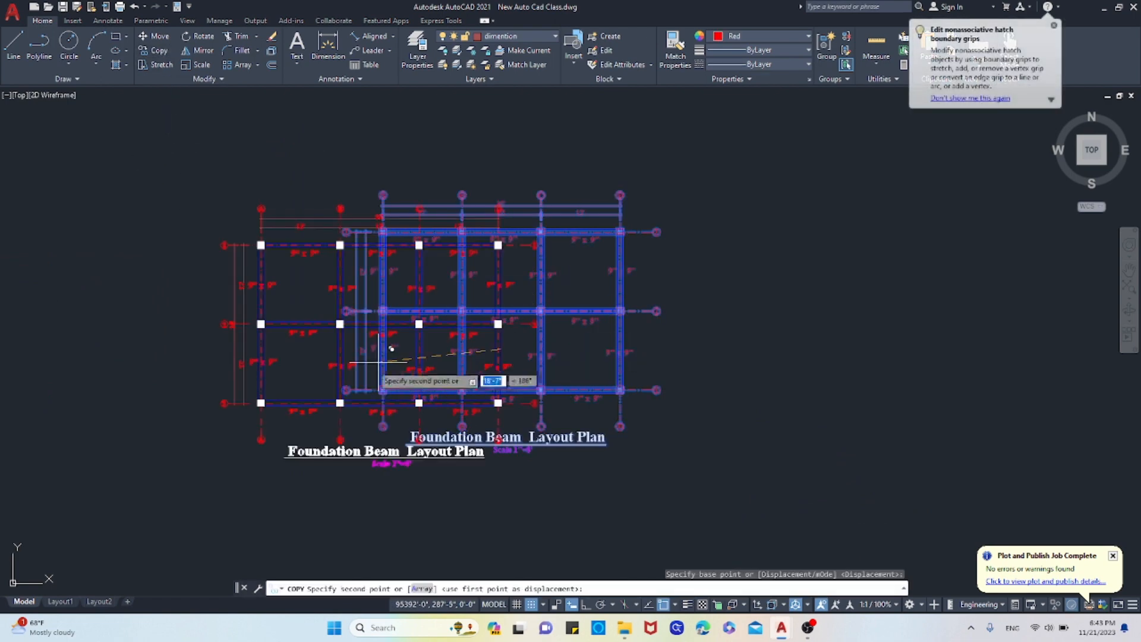
scroll(392, 349, "down", 2)
scroll(534, 369, "up", 2)
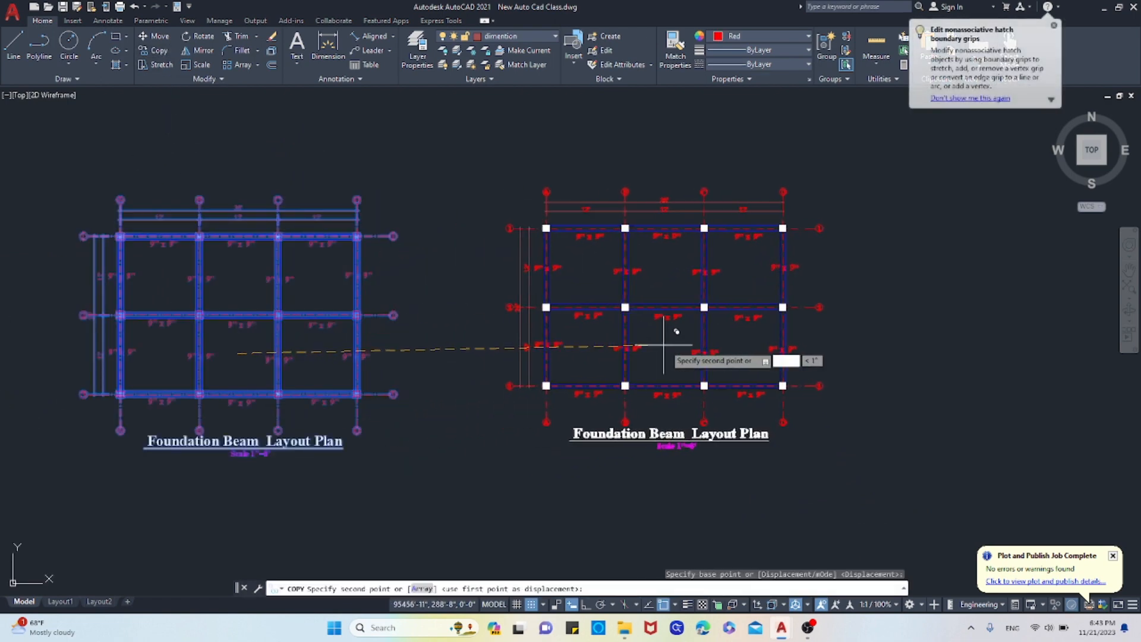
scroll(562, 363, "down", 4)
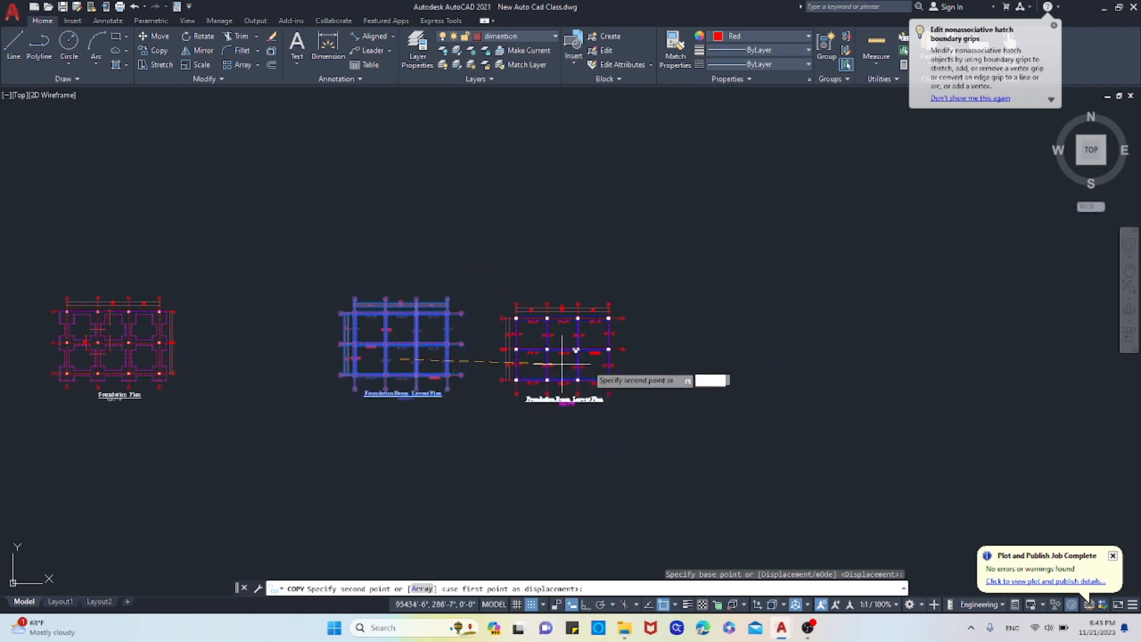
scroll(561, 363, "up", 4)
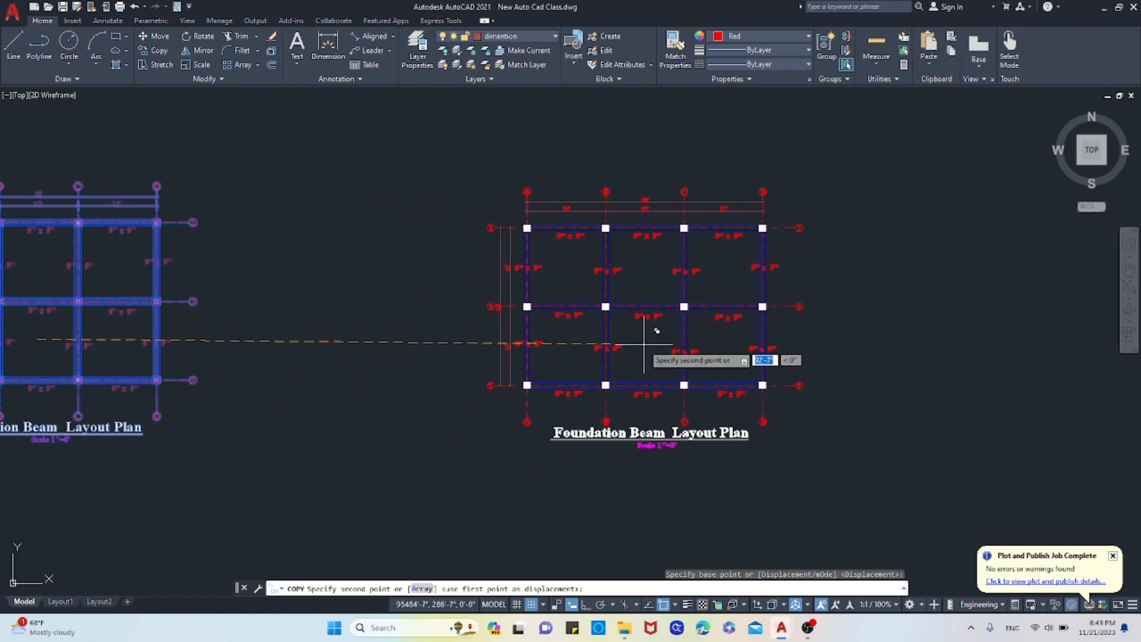
key("F8")
left_click(594, 341)
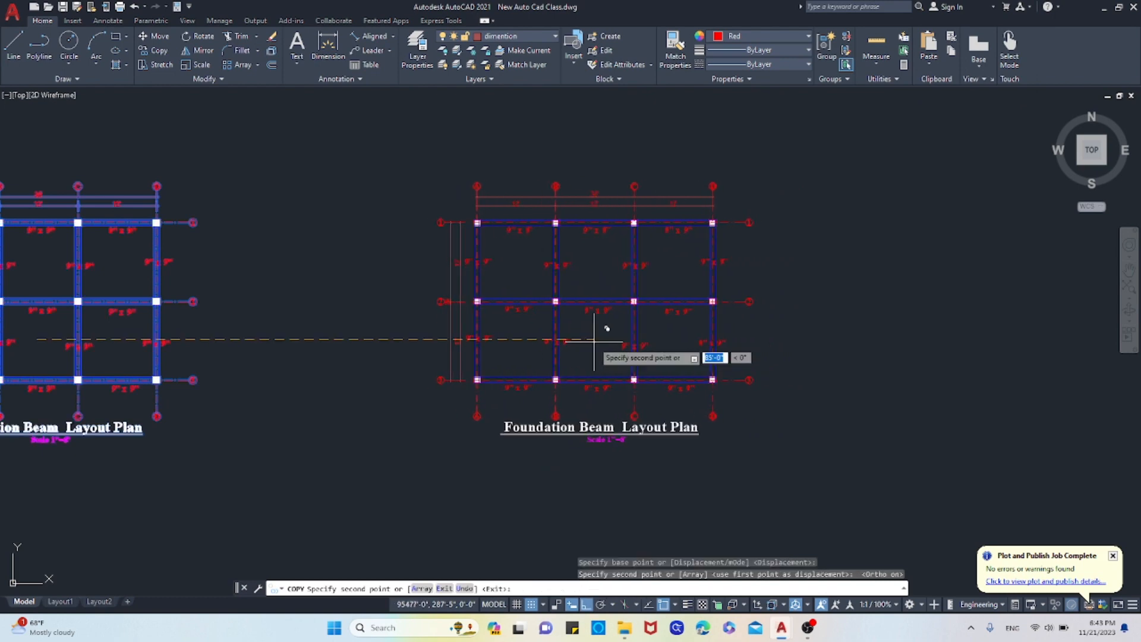
key("Return")
scroll(460, 405, "down", 2)
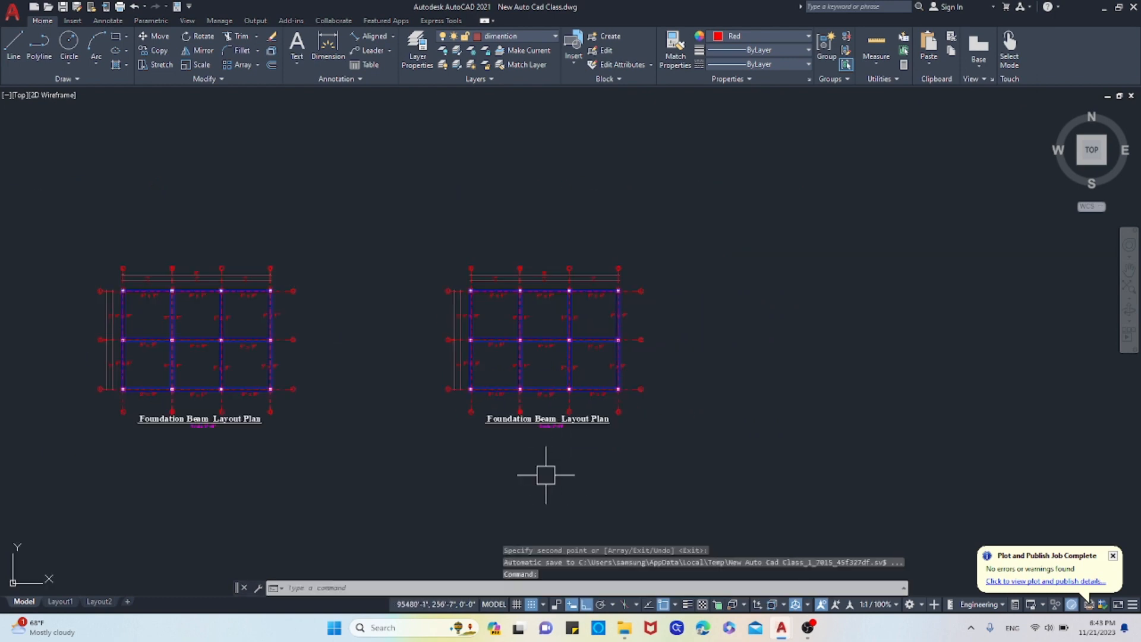
Replace the word Foundation with Plinth in the copied plan's title so it reads Plinth Beam Layout Plan.
scroll(545, 474, "up", 6)
scroll(419, 325, "up", 4)
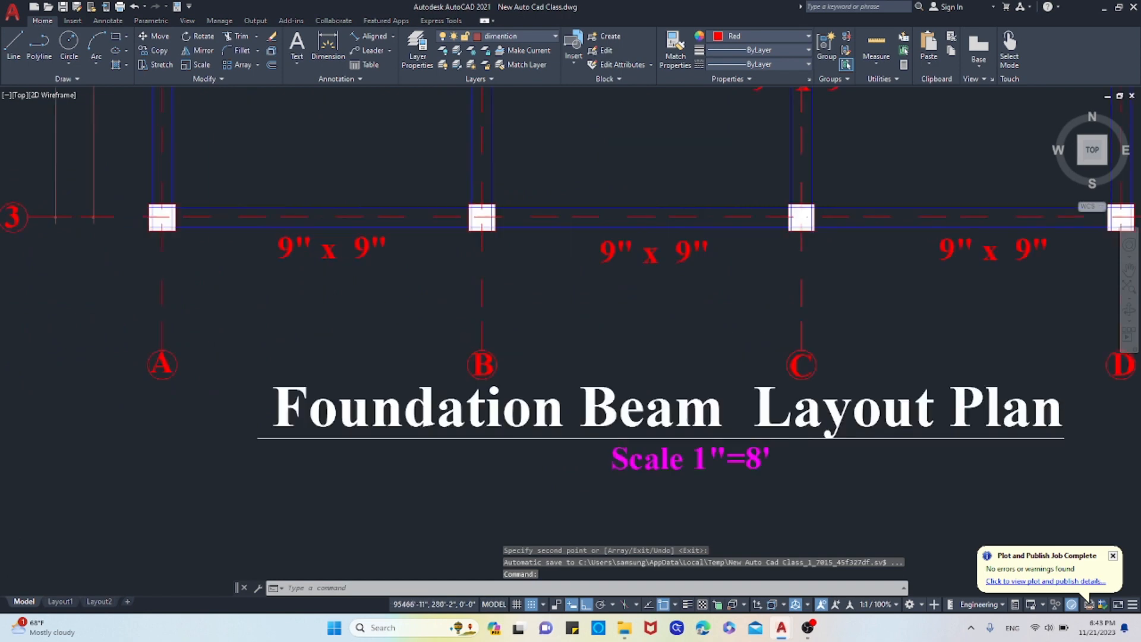
scroll(593, 390, "down", 5)
scroll(616, 452, "up", 5)
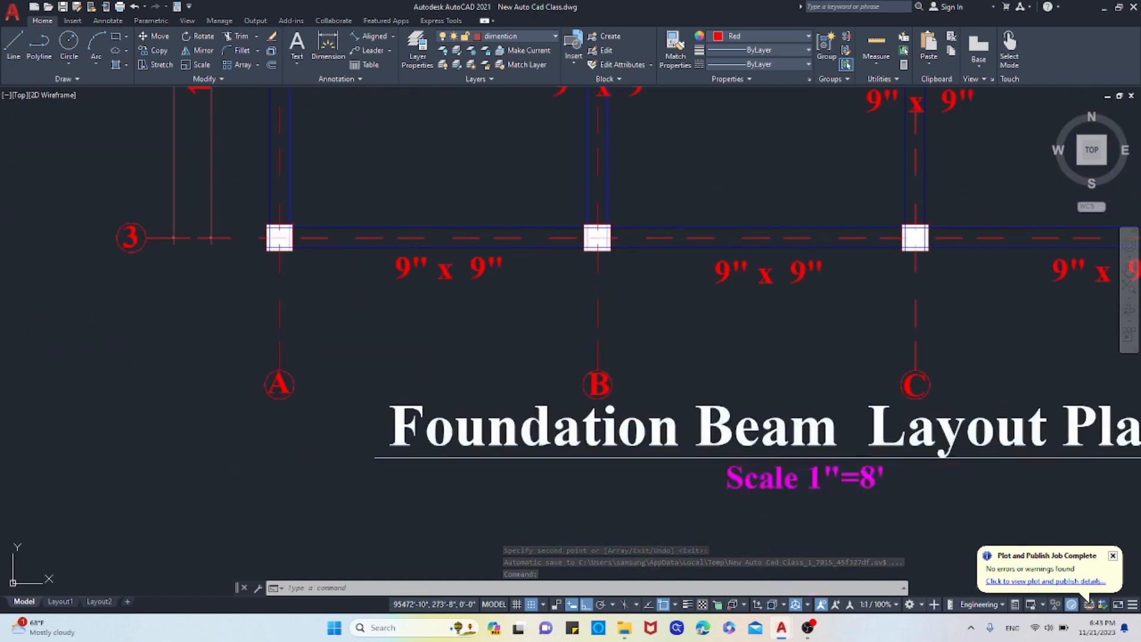
left_click(616, 452)
double_click(676, 436)
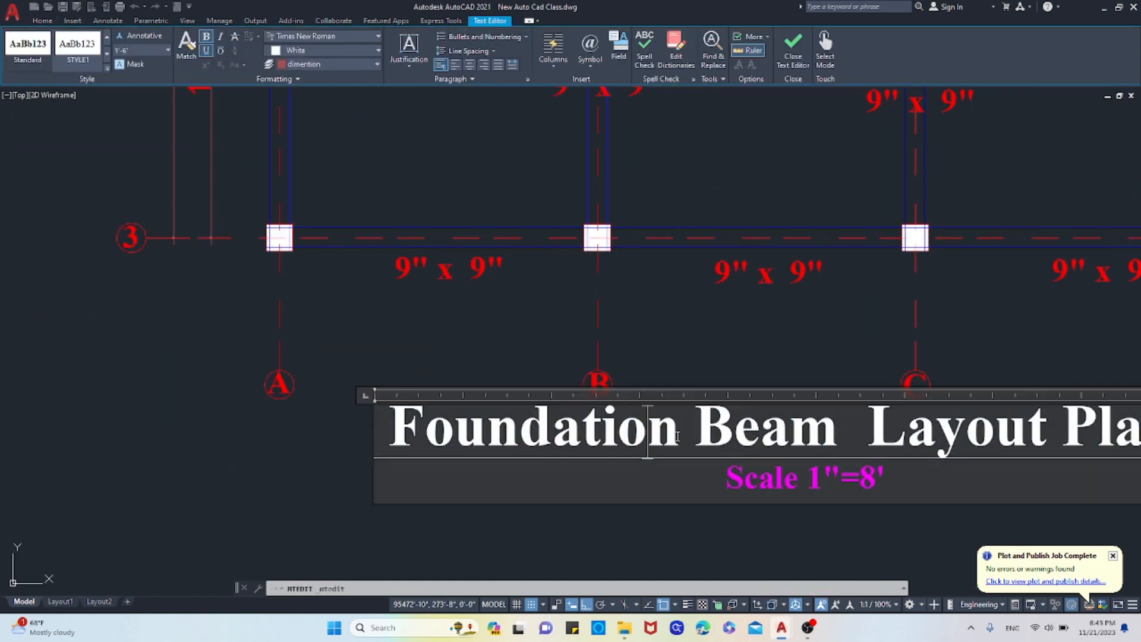
key("BackSpace")
key("BackSpace")
key("BackSpace")
key("BackSpace")
key("BackSpace")
key("BackSpace")
key("BackSpace")
key("BackSpace")
key("BackSpace")
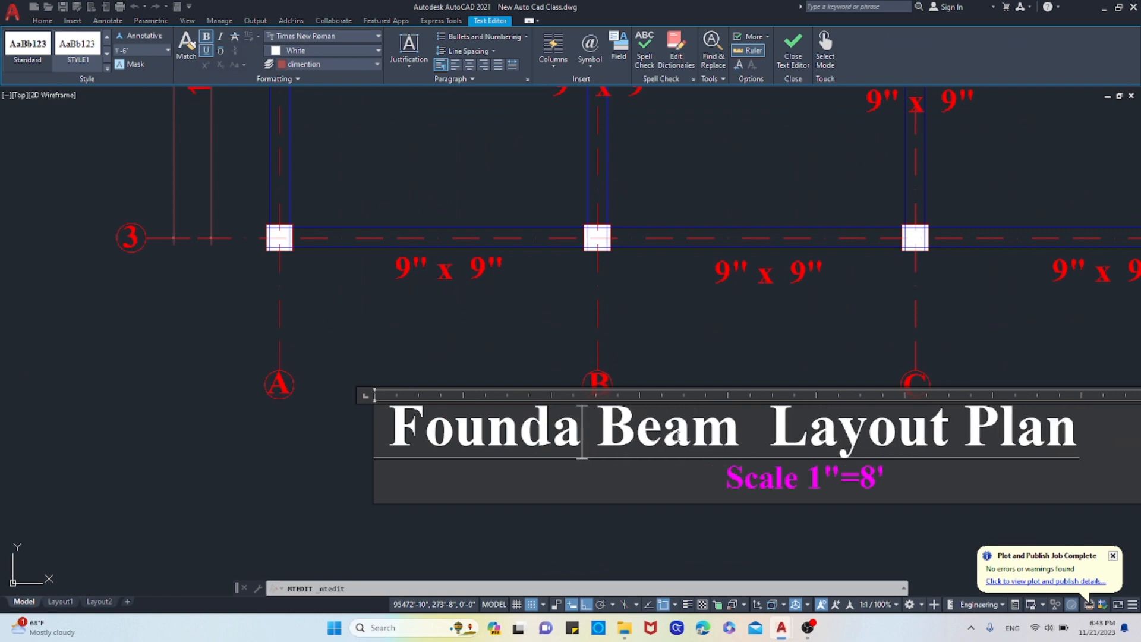
key("BackSpace")
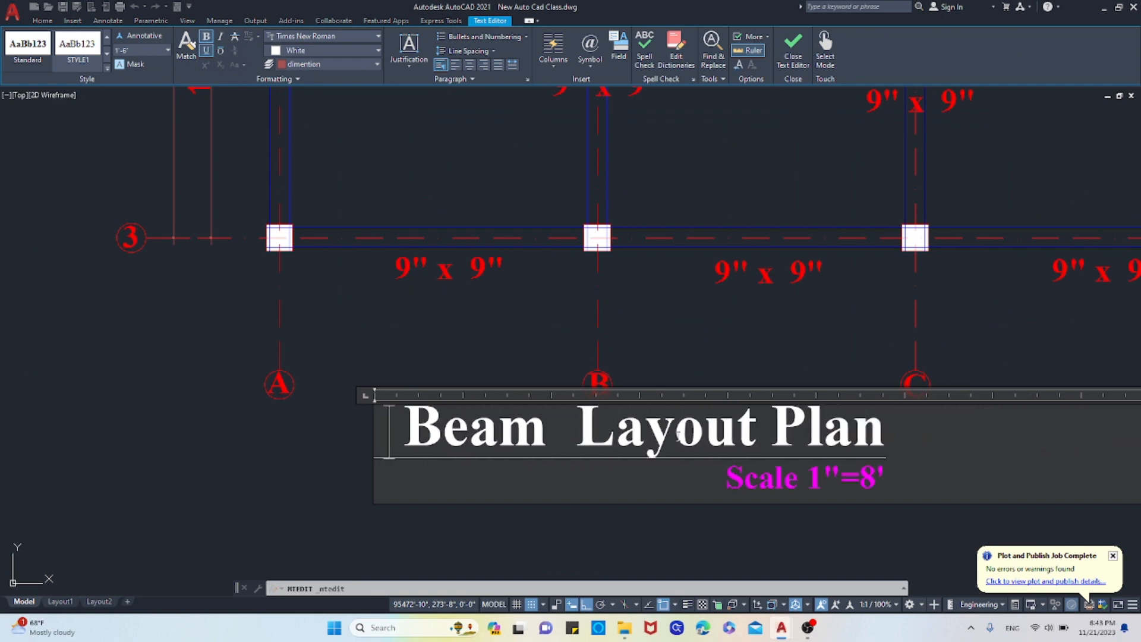
type("P ")
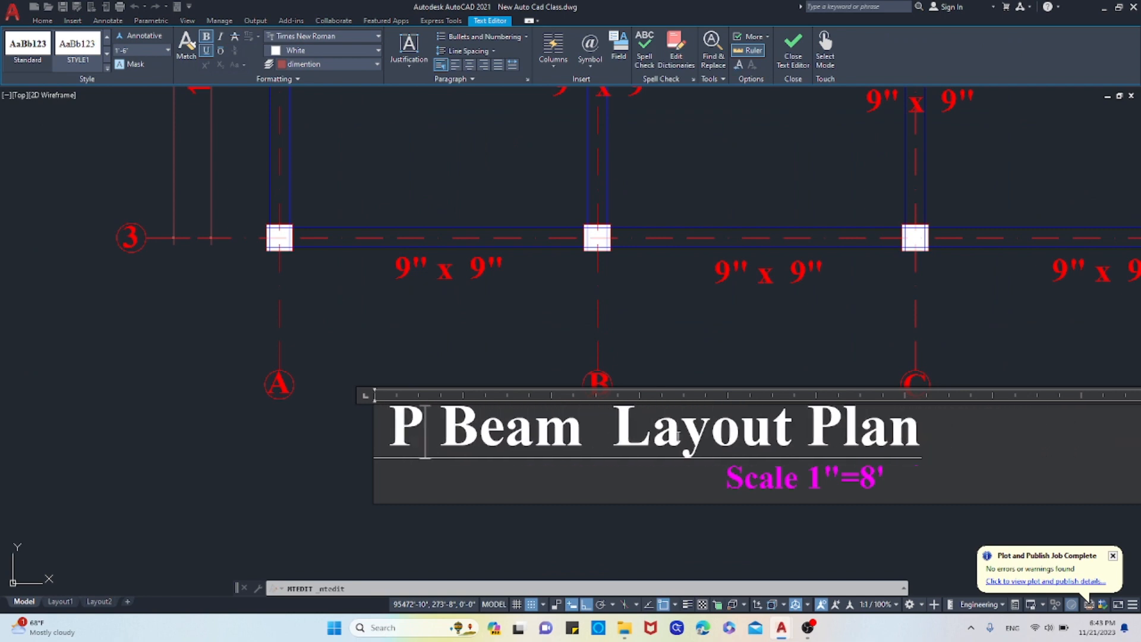
type("li")
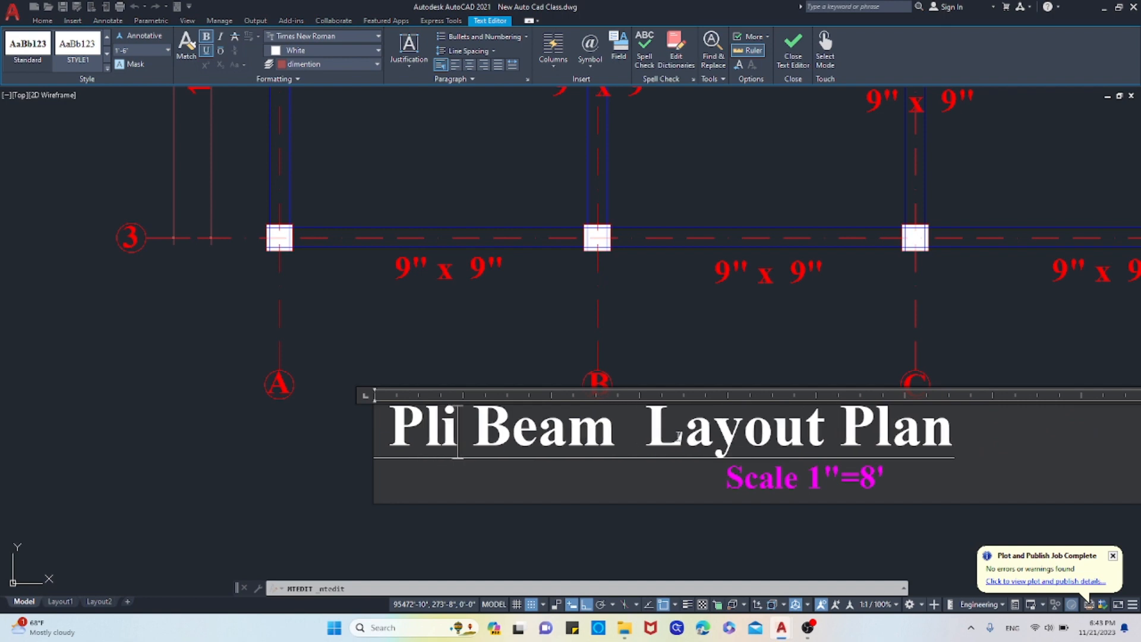
type("nth")
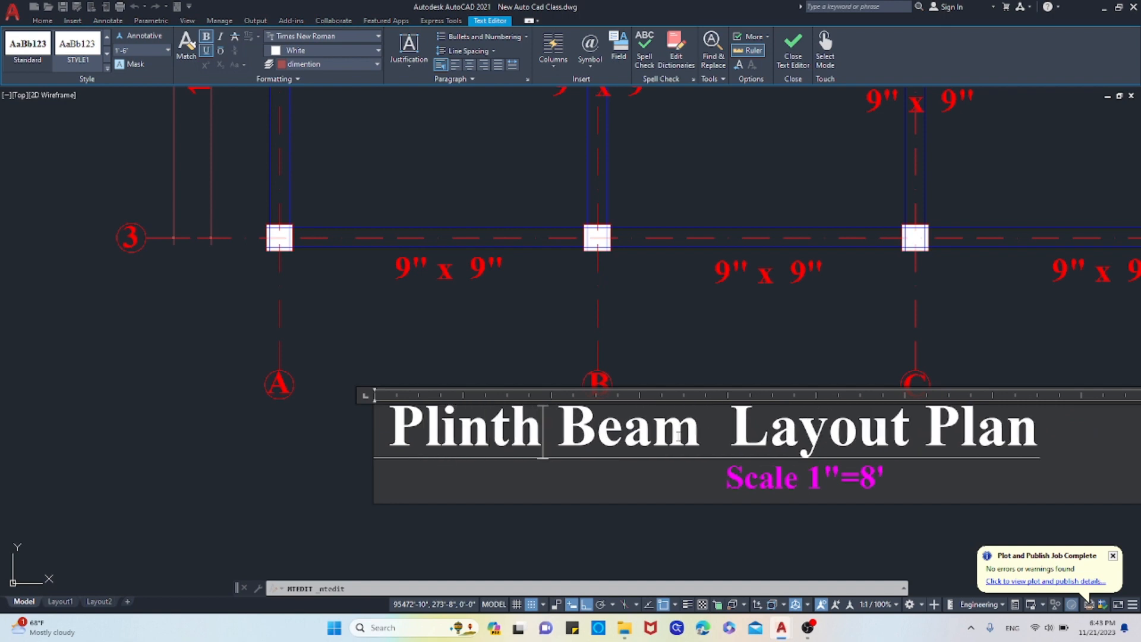
left_click(757, 359)
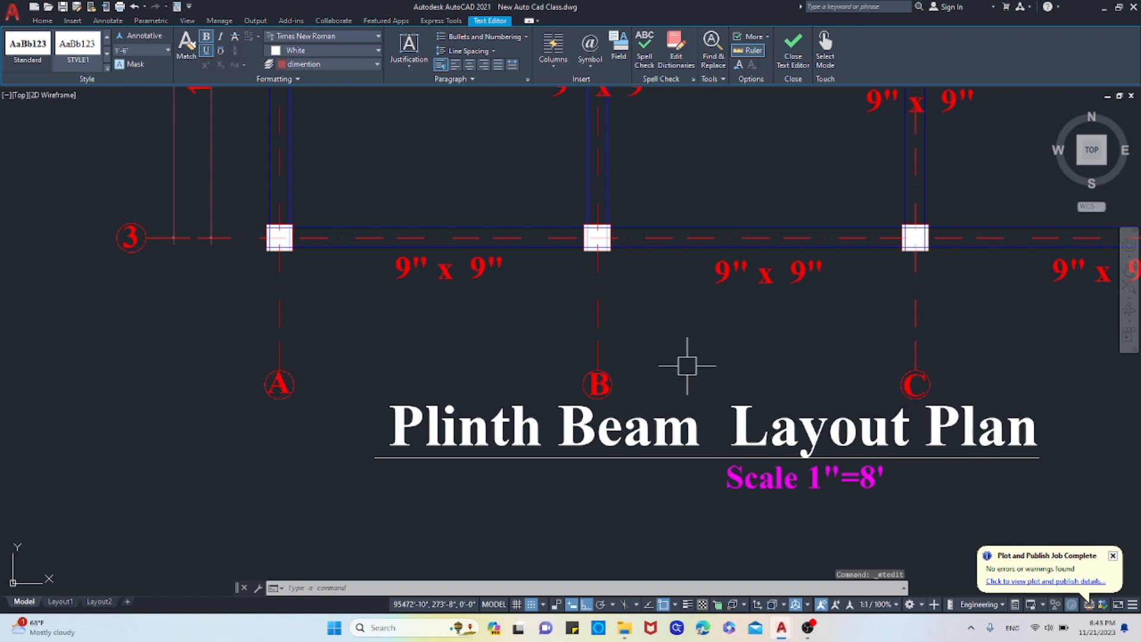
Shift the Scale 1"=8' line left within the title text so it sits centred beneath Plinth Beam Layout Plan.
scroll(687, 365, "down", 2)
scroll(683, 461, "up", 5)
left_click(756, 432)
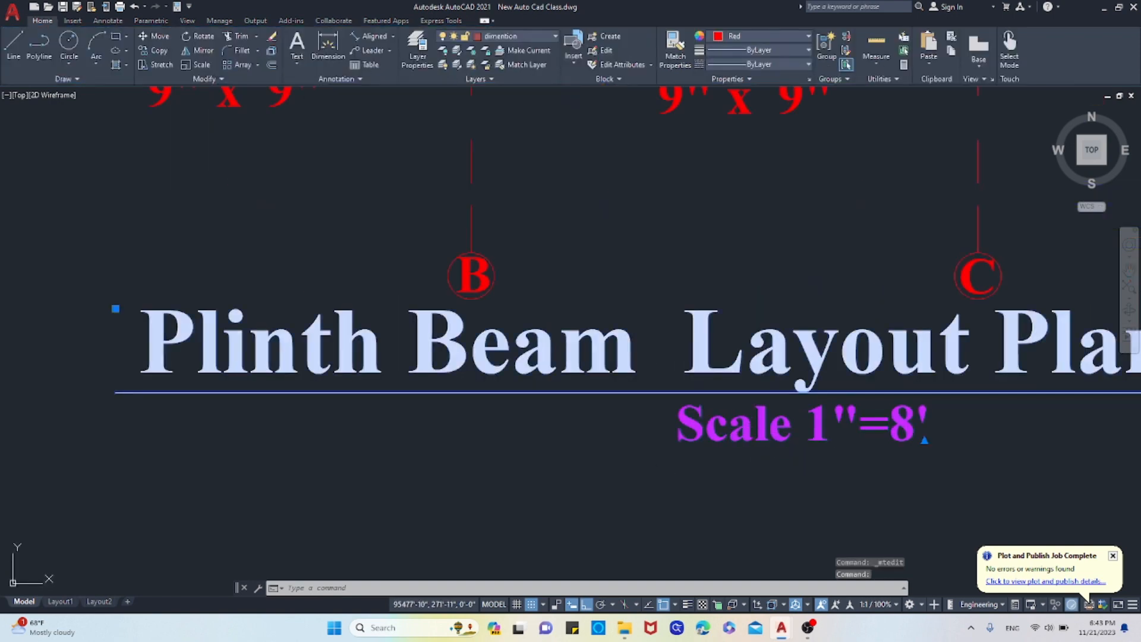
double_click(677, 424)
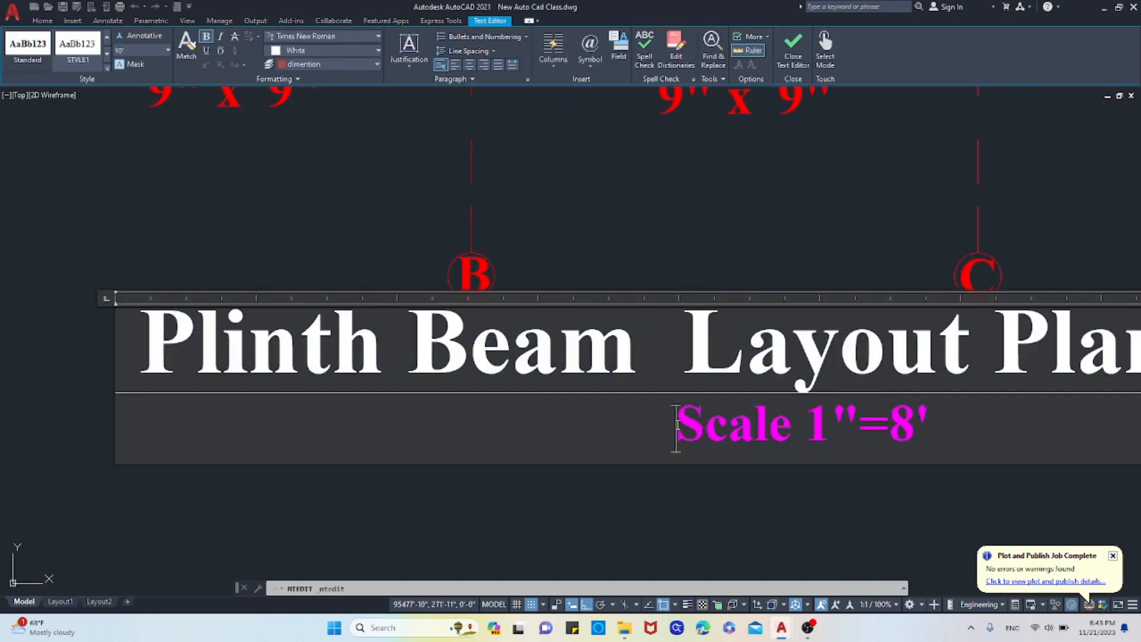
key("BackSpace")
scroll(672, 437, "down", 2)
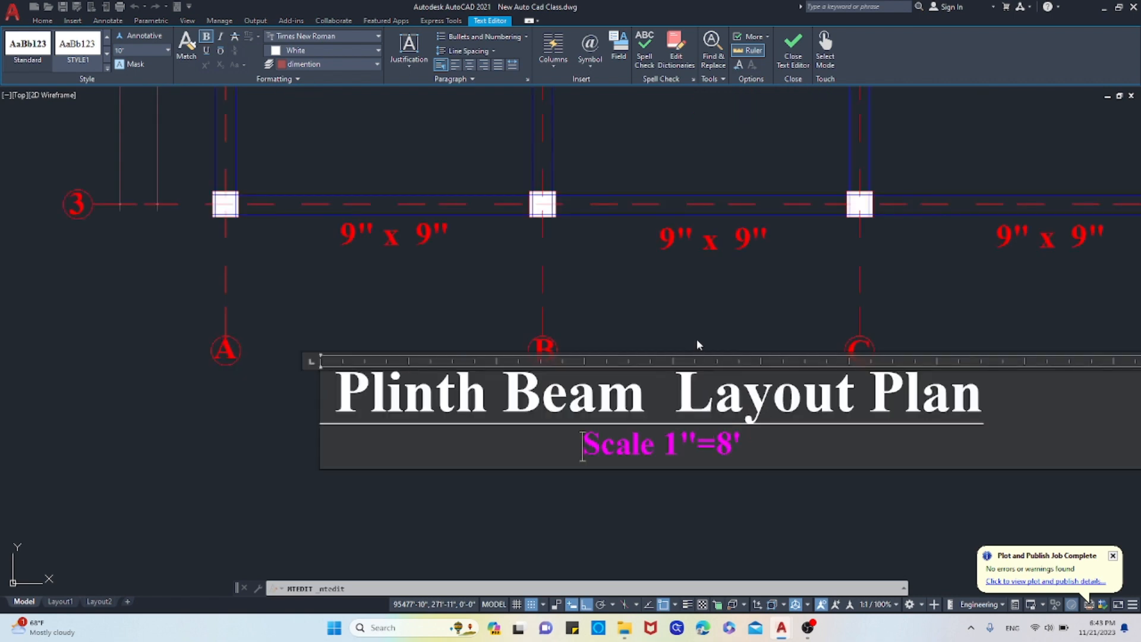
left_click(695, 341)
scroll(667, 331, "down", 2)
scroll(662, 333, "down", 2)
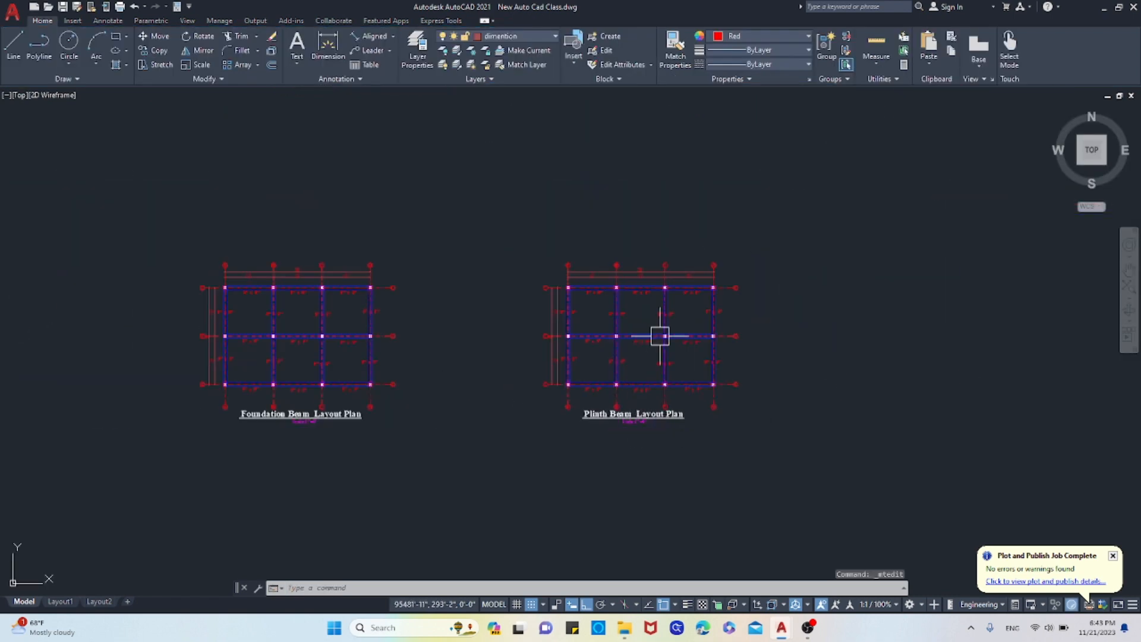
Compare the Foundation Beam and Plinth Beam layout plans, checking their titles, beams and 9" x 9" labels.
scroll(665, 335, "up", 2)
scroll(661, 357, "down", 2)
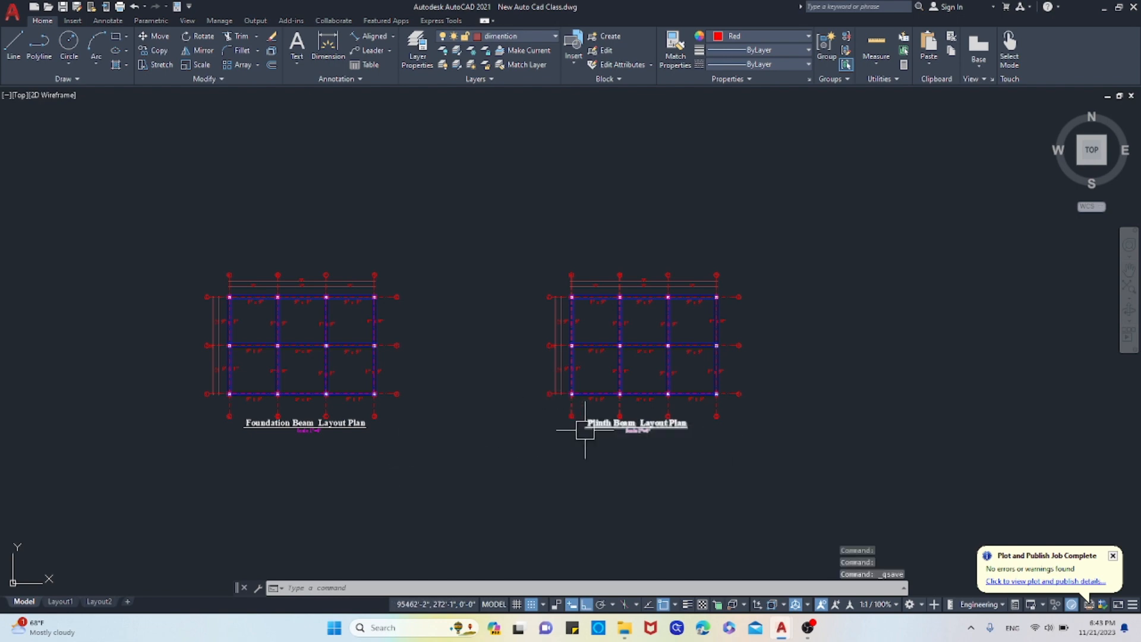
scroll(650, 429, "up", 6)
scroll(574, 446, "down", 8)
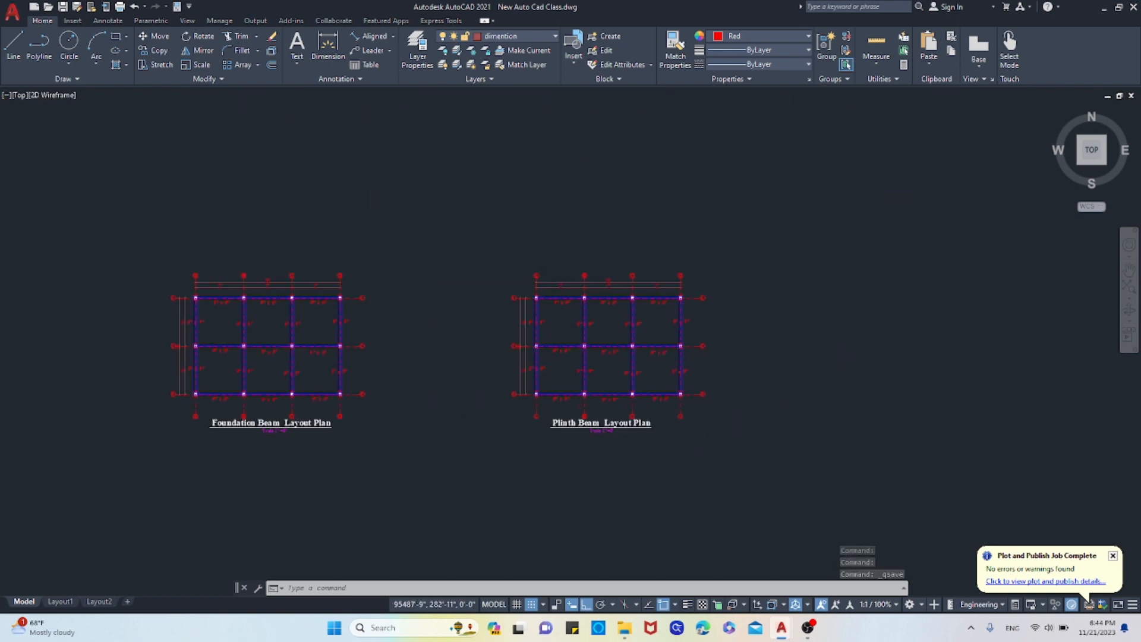
scroll(375, 402, "up", 6)
scroll(498, 439, "down", 3)
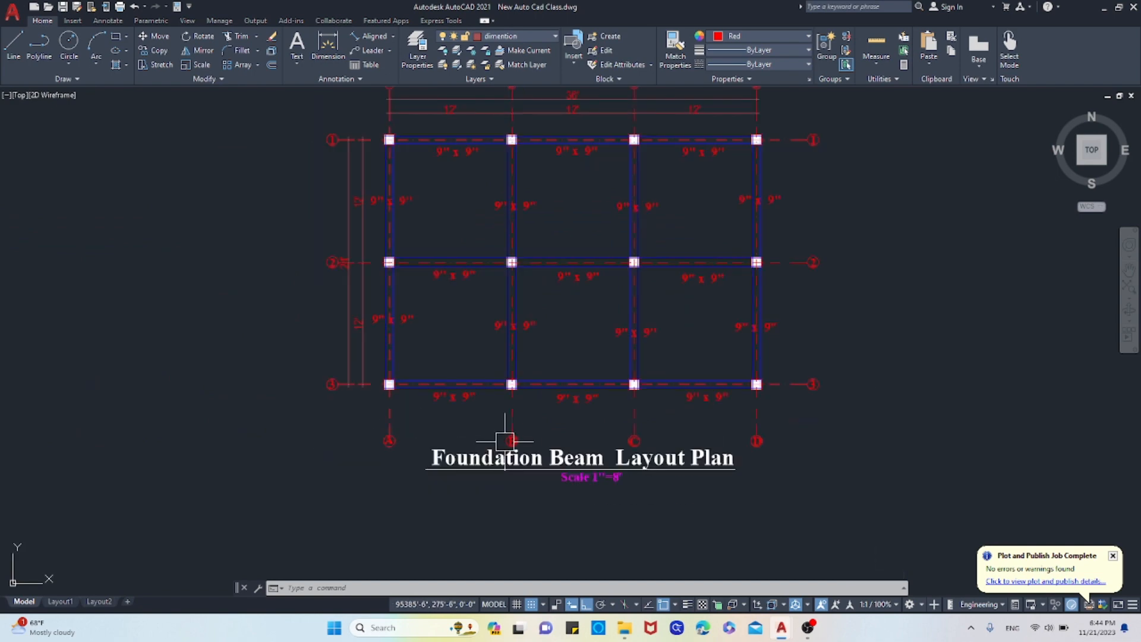
scroll(534, 458, "up", 5)
scroll(522, 440, "down", 2)
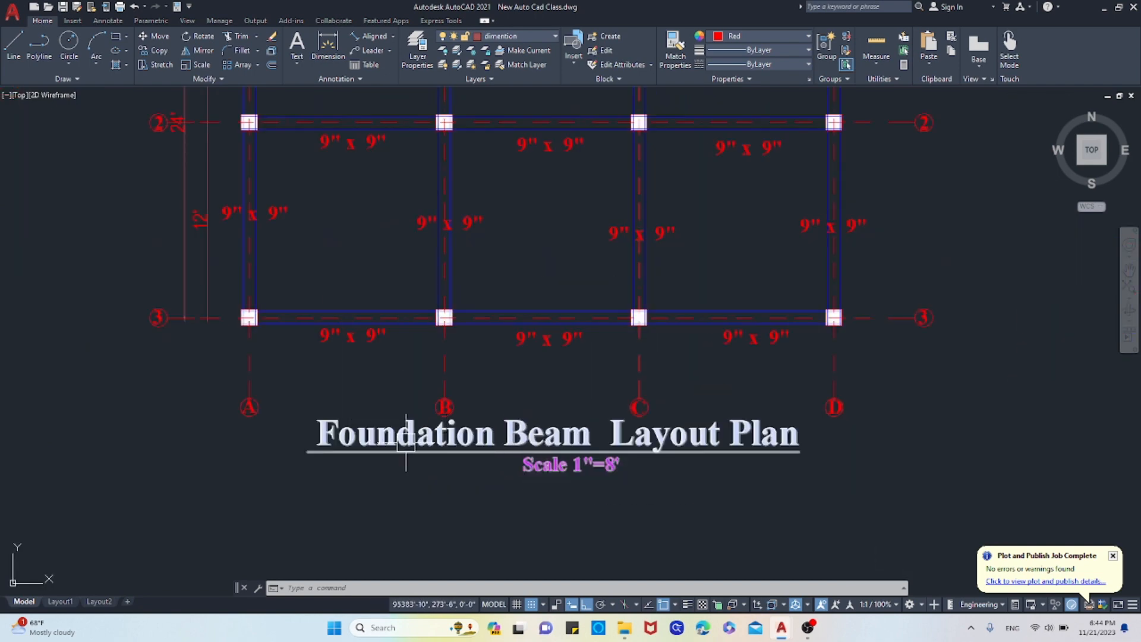
scroll(454, 436, "down", 2)
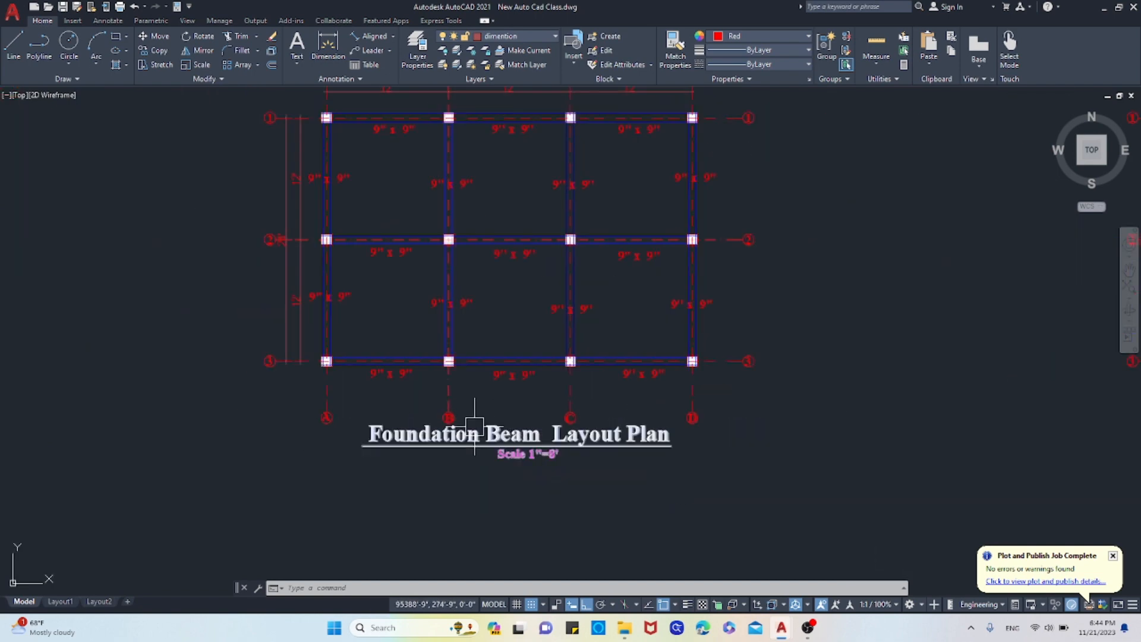
scroll(490, 432, "down", 4)
scroll(816, 438, "up", 6)
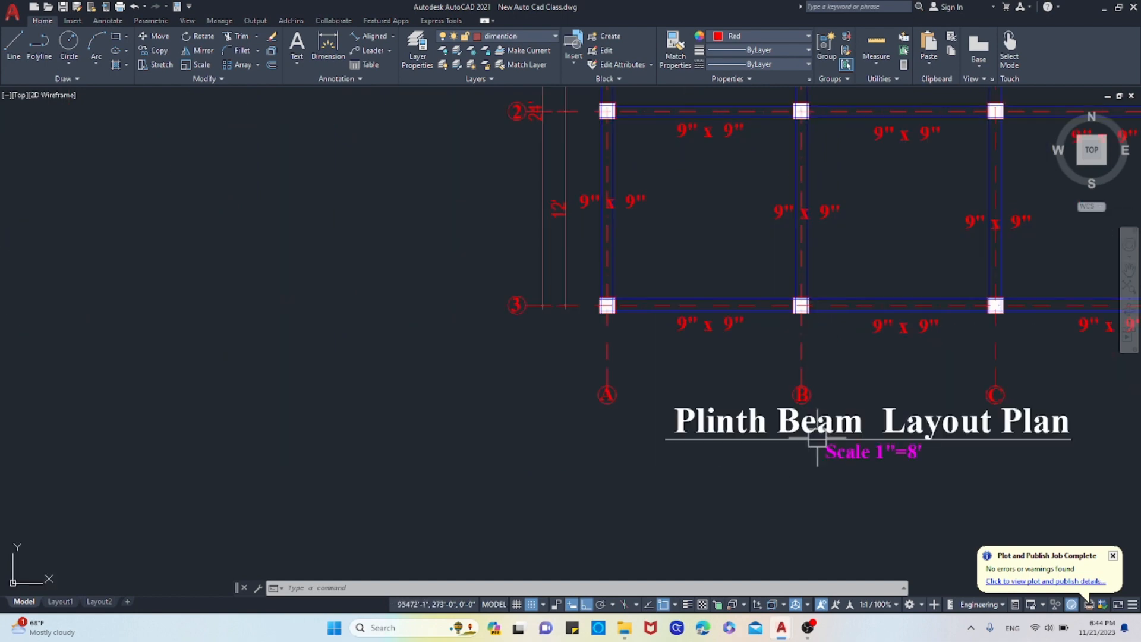
scroll(689, 440, "down", 4)
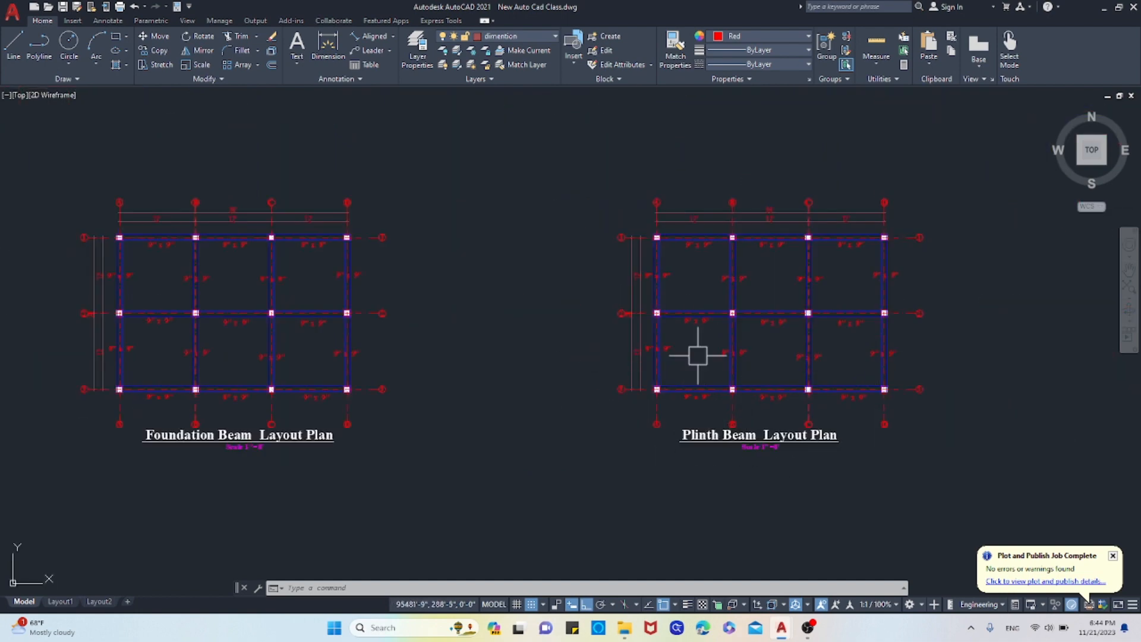
scroll(683, 386, "down", 2)
scroll(701, 387, "up", 4)
scroll(641, 392, "down", 5)
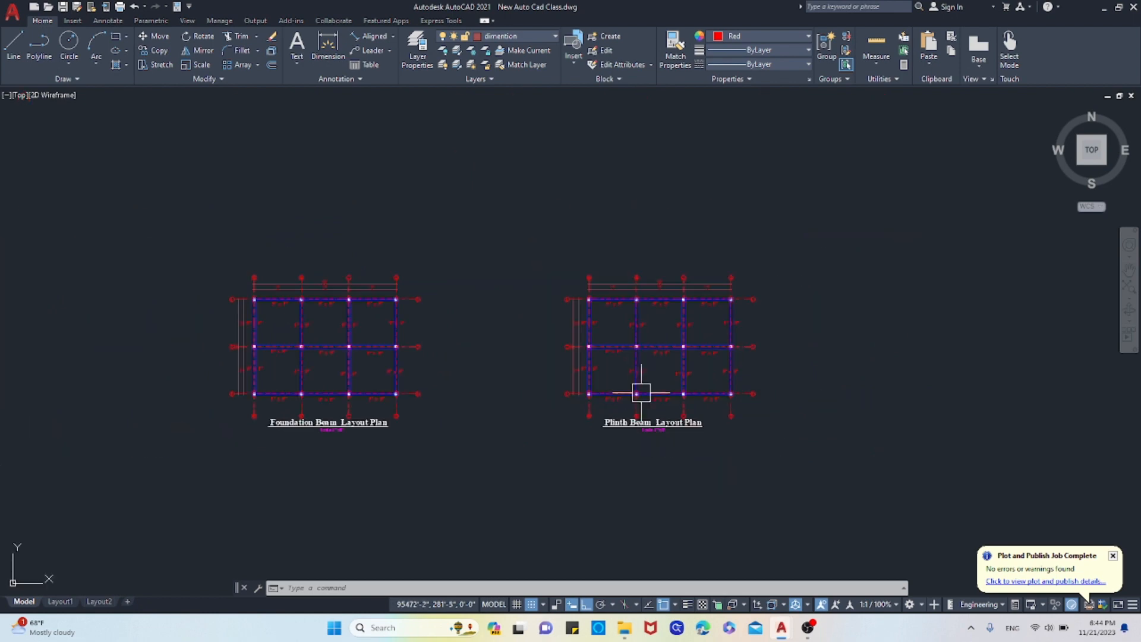
Move the whole Plinth Beam Layout Plan horizontally left, closer to the Foundation Beam Layout Plan.
left_click(523, 229)
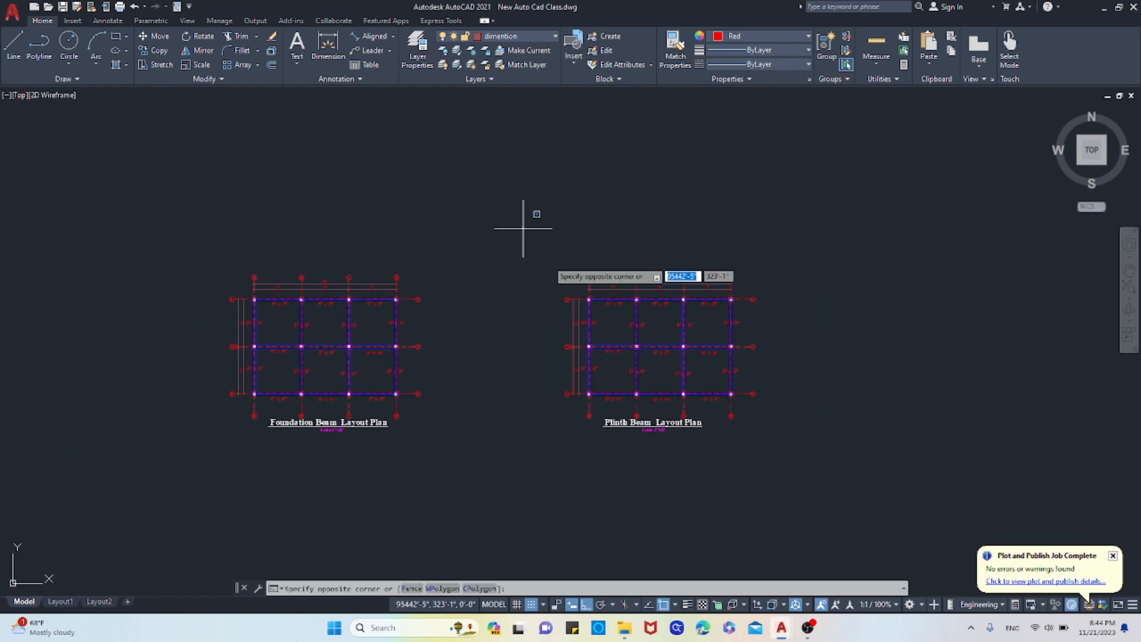
left_click(820, 489)
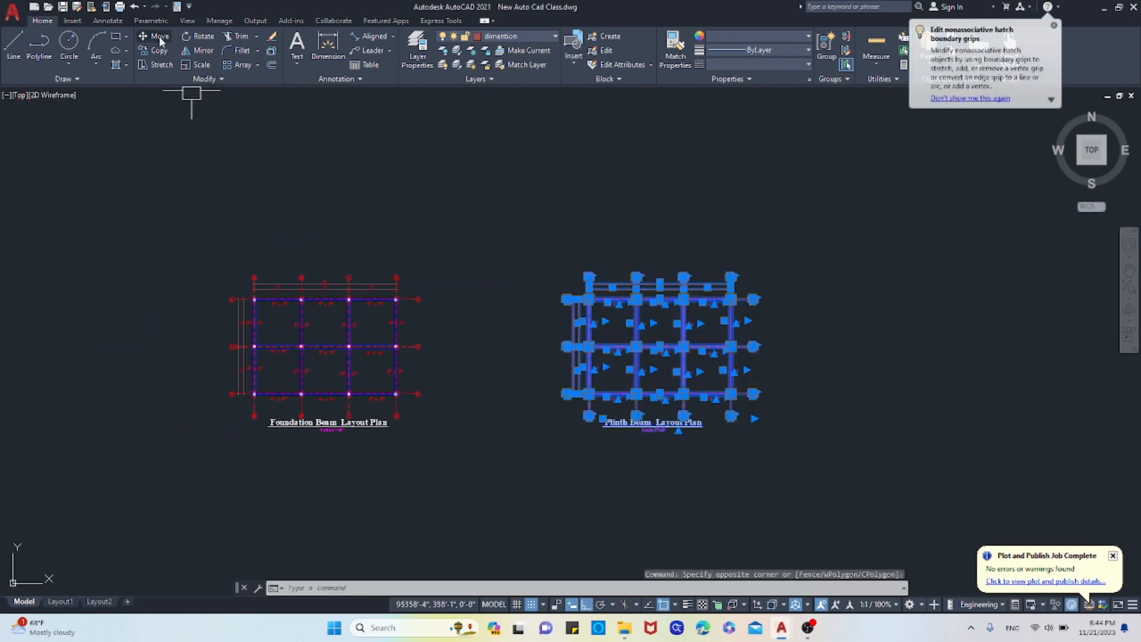
left_click(156, 36)
scroll(588, 350, "up", 3)
left_click(589, 346)
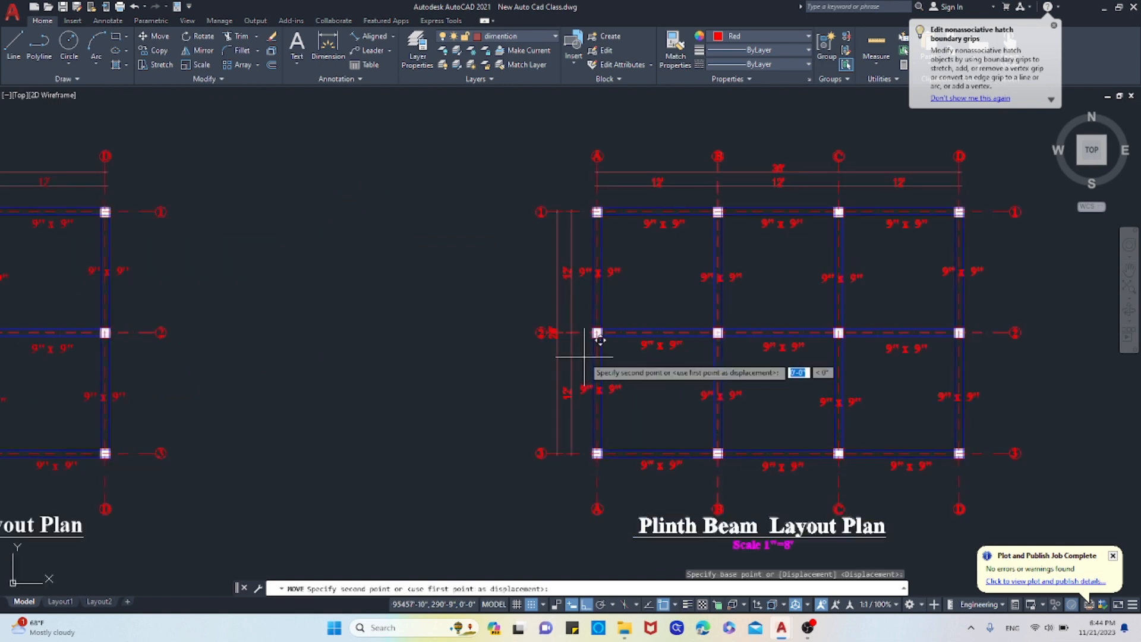
scroll(589, 347, "down", 3)
scroll(524, 347, "up", 4)
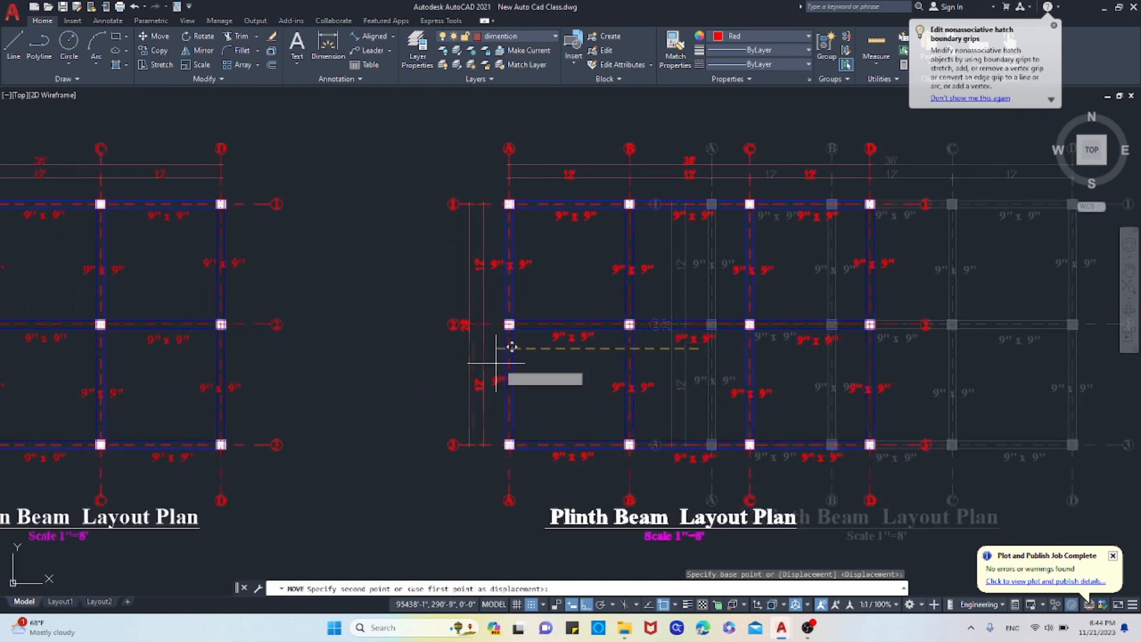
left_click(505, 358)
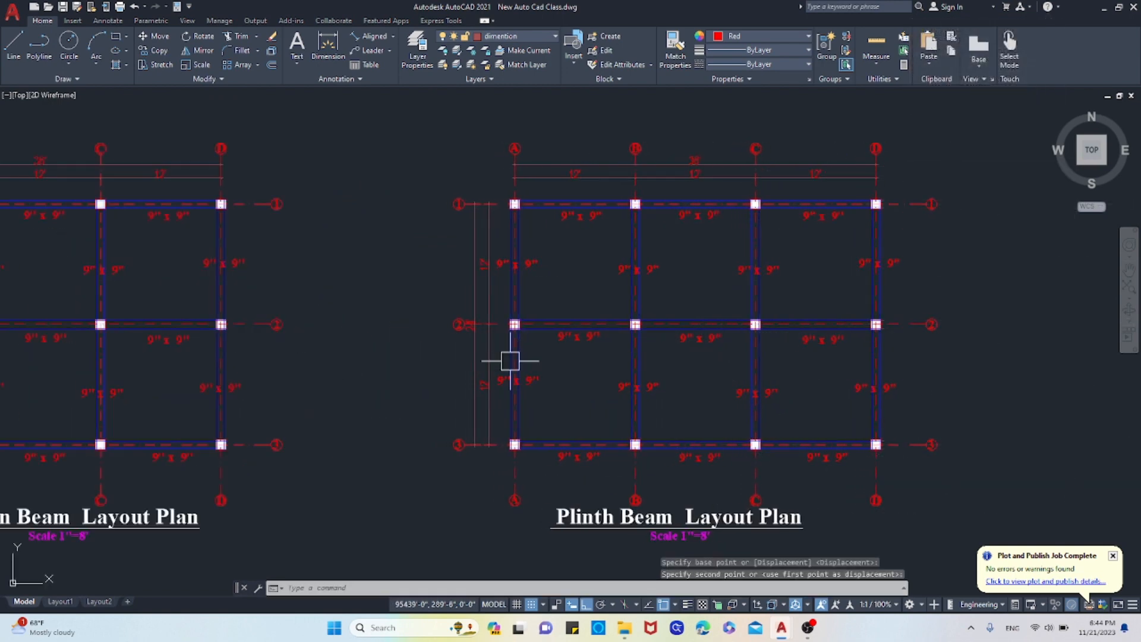
scroll(625, 357, "down", 5)
scroll(641, 369, "up", 2)
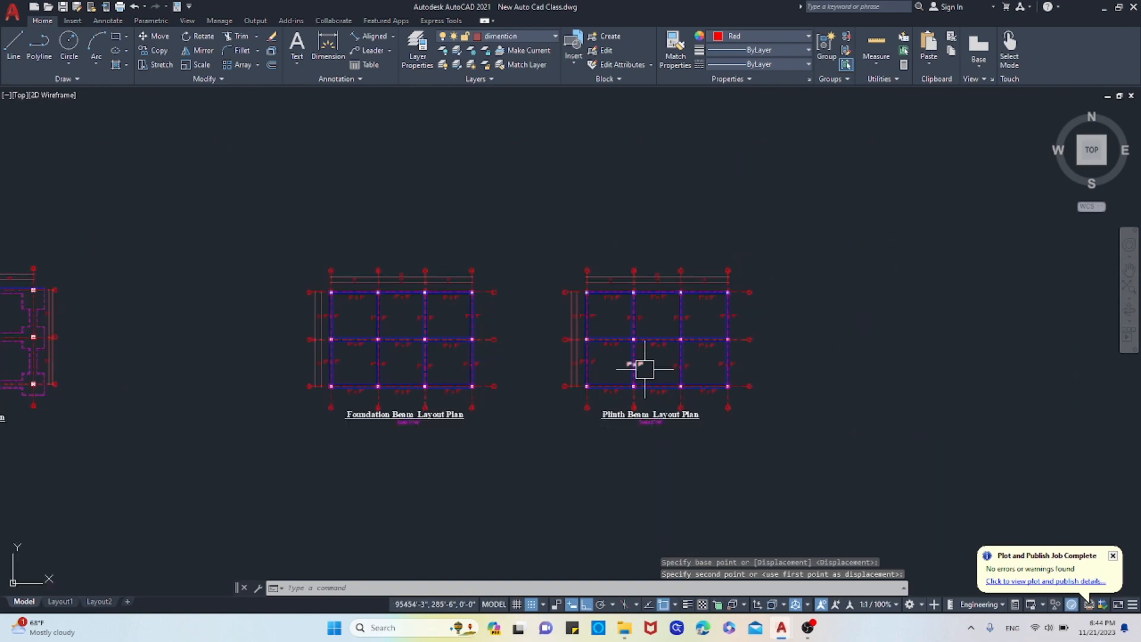